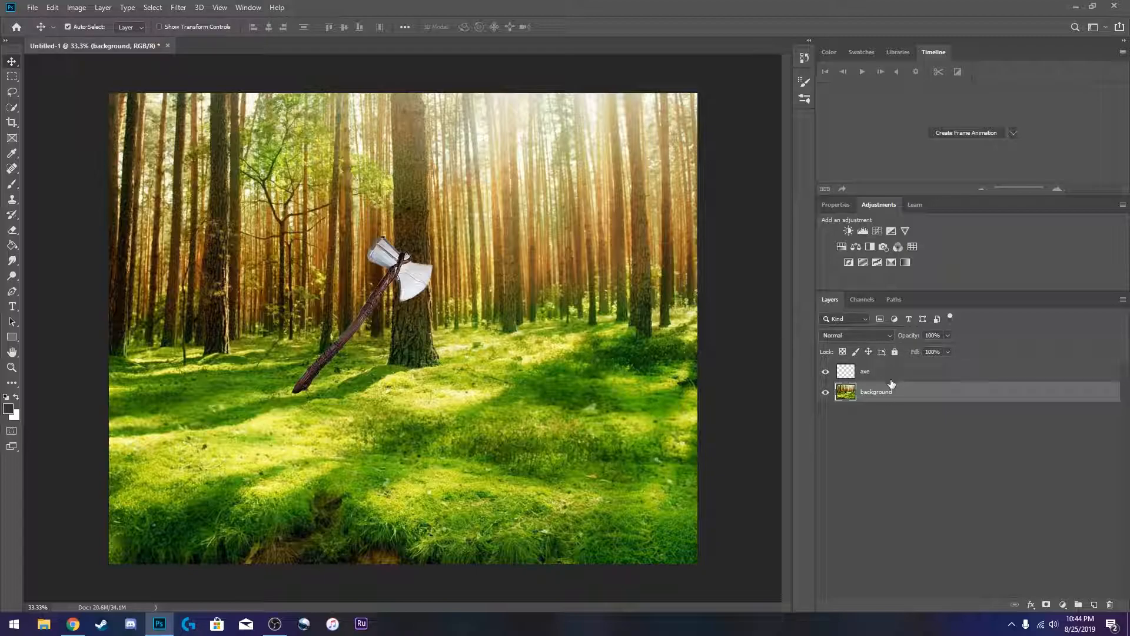
- Select the axe layer and enlarge the Timeline panel
left_click(911, 365)
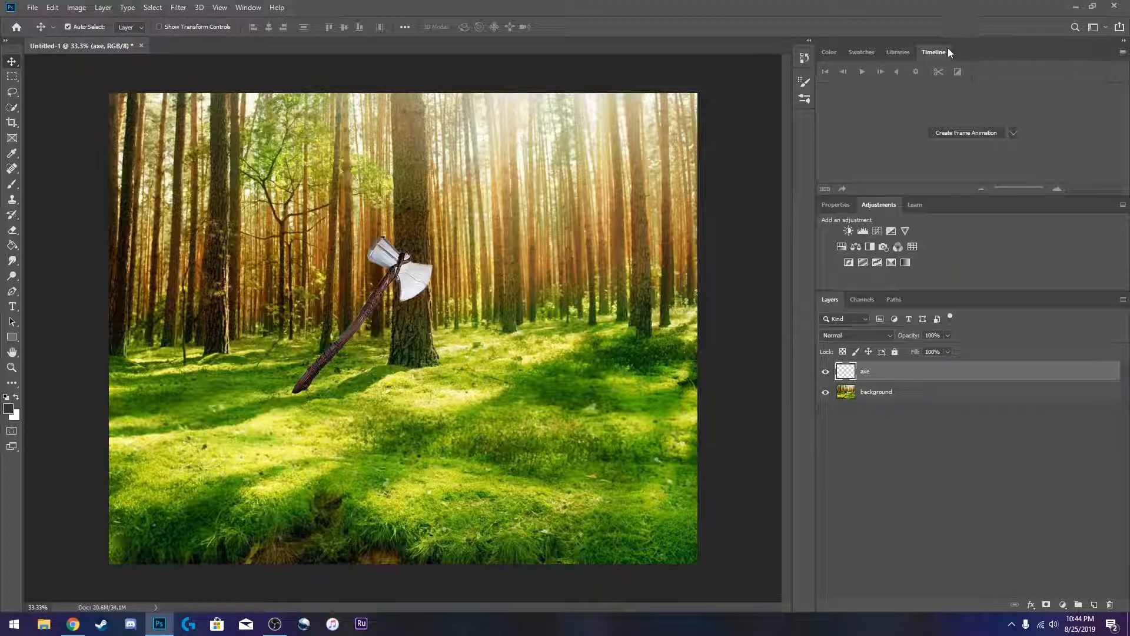
left_click(249, 7)
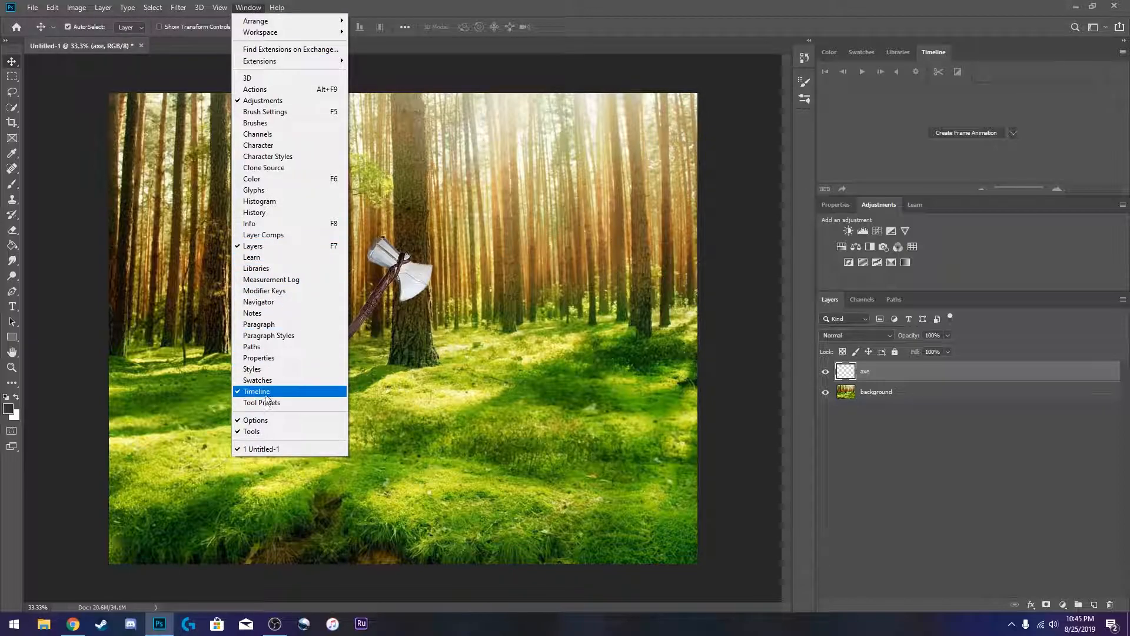
left_click(255, 6)
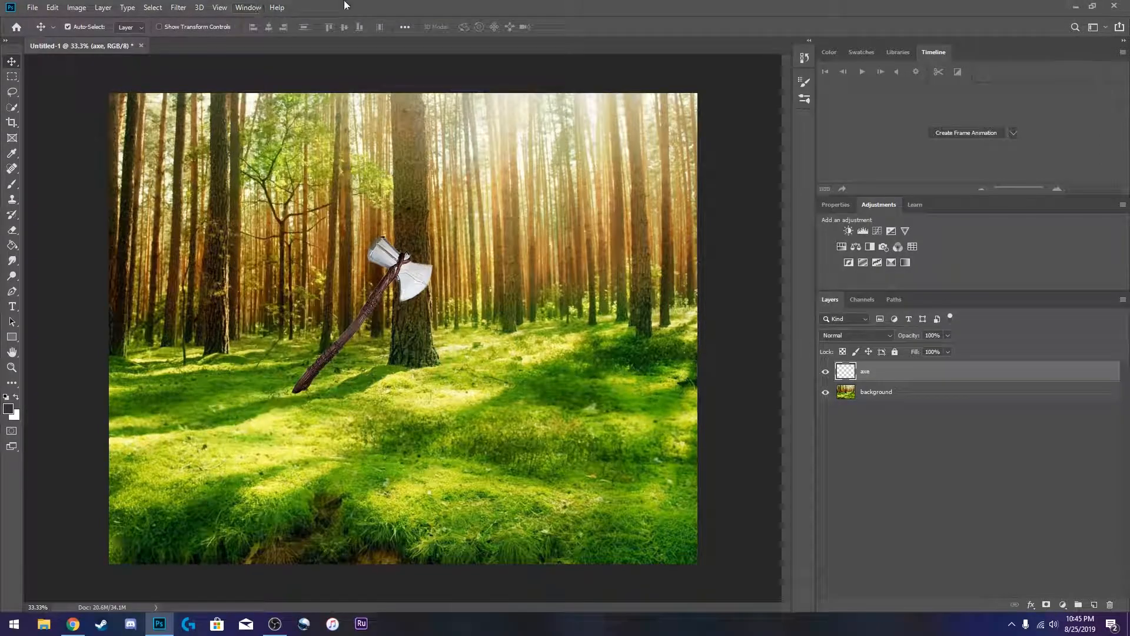
left_click_drag(895, 58, 949, 49)
left_click_drag(971, 196, 971, 264)
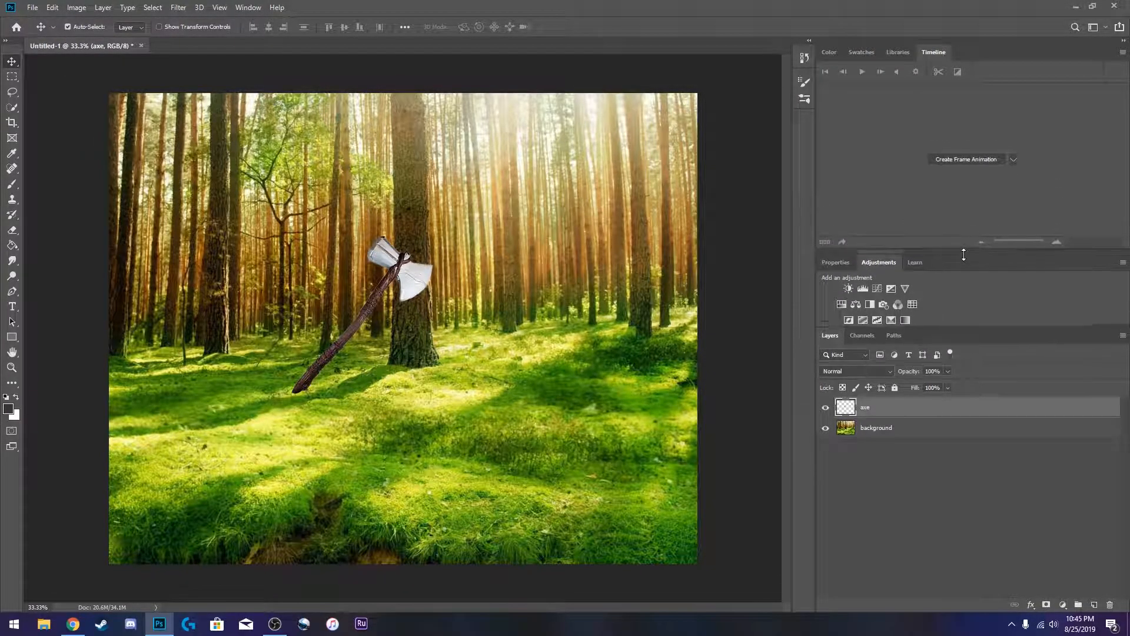
- Create a frame animation in the Timeline
left_click(1013, 166)
left_click(982, 181)
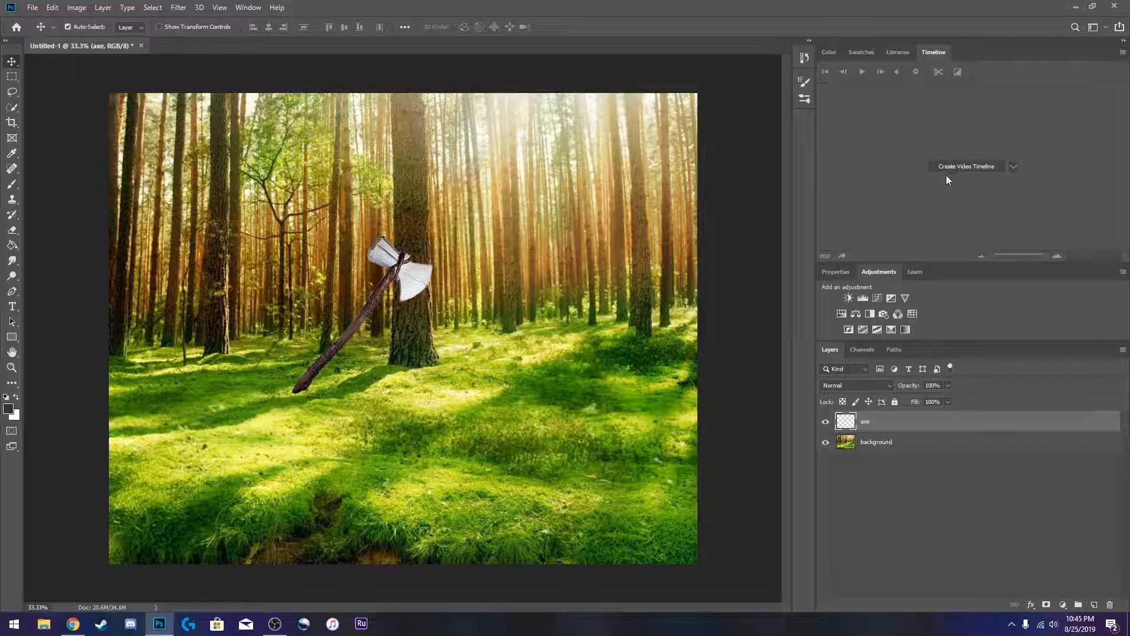
left_click(1014, 169)
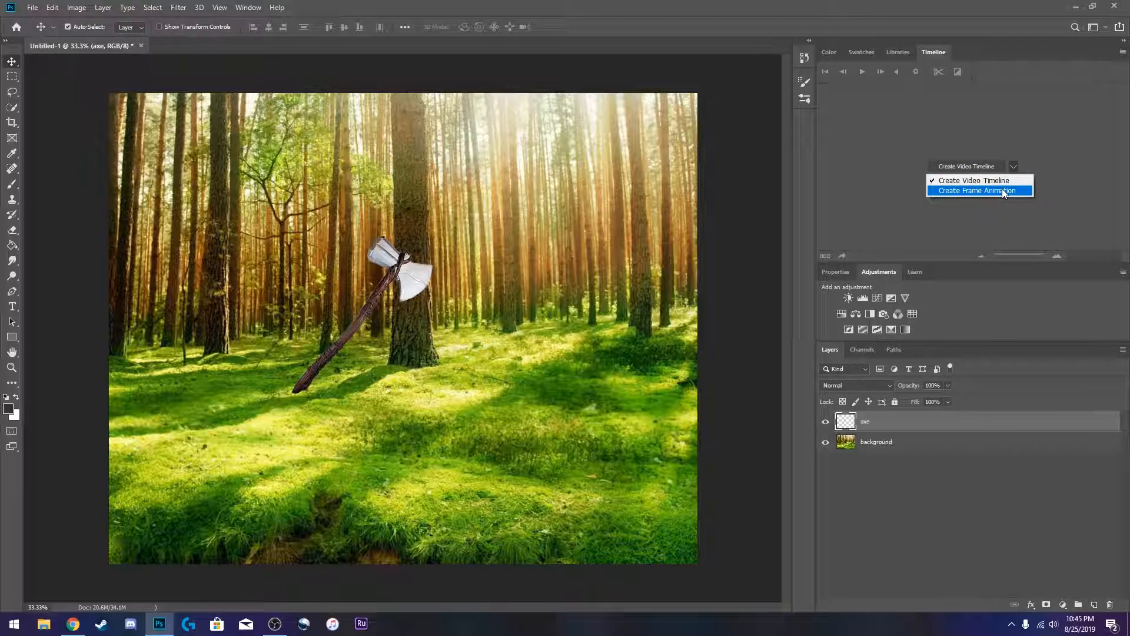
left_click(1002, 188)
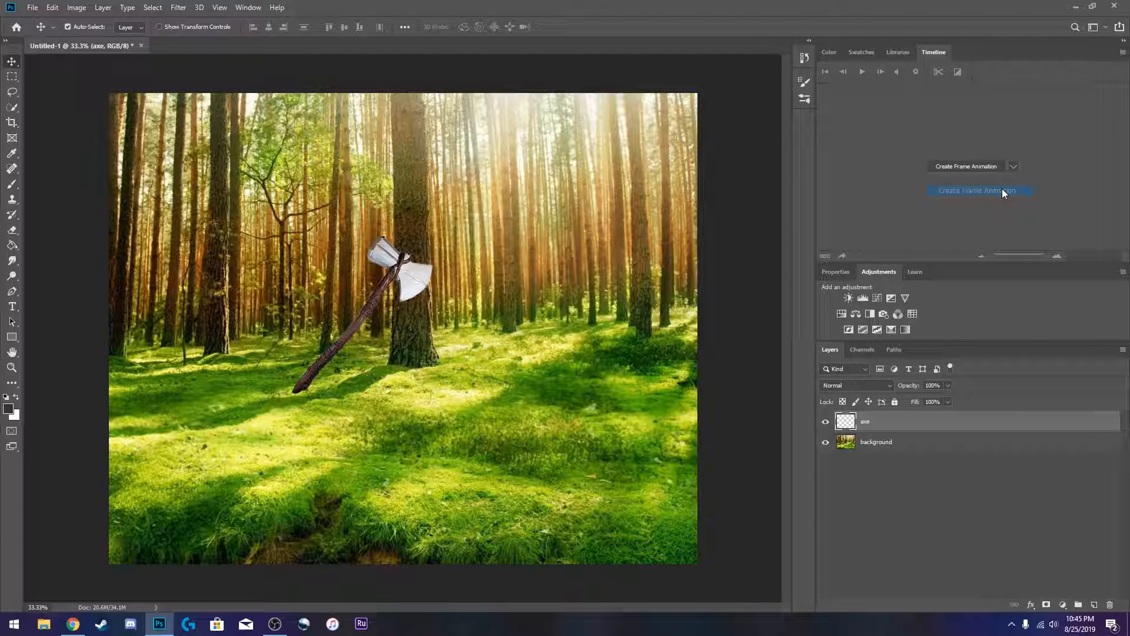
left_click(963, 166)
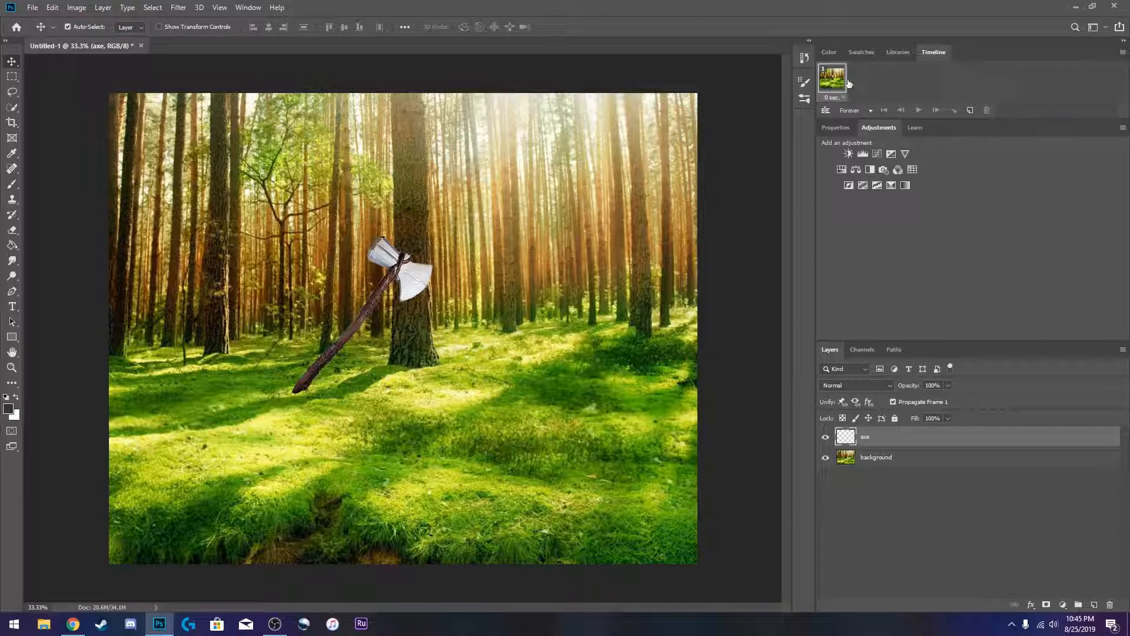
- Undock the Timeline into a floating panel, widen it, and position it above the canvas
left_click_drag(937, 54, 144, 406)
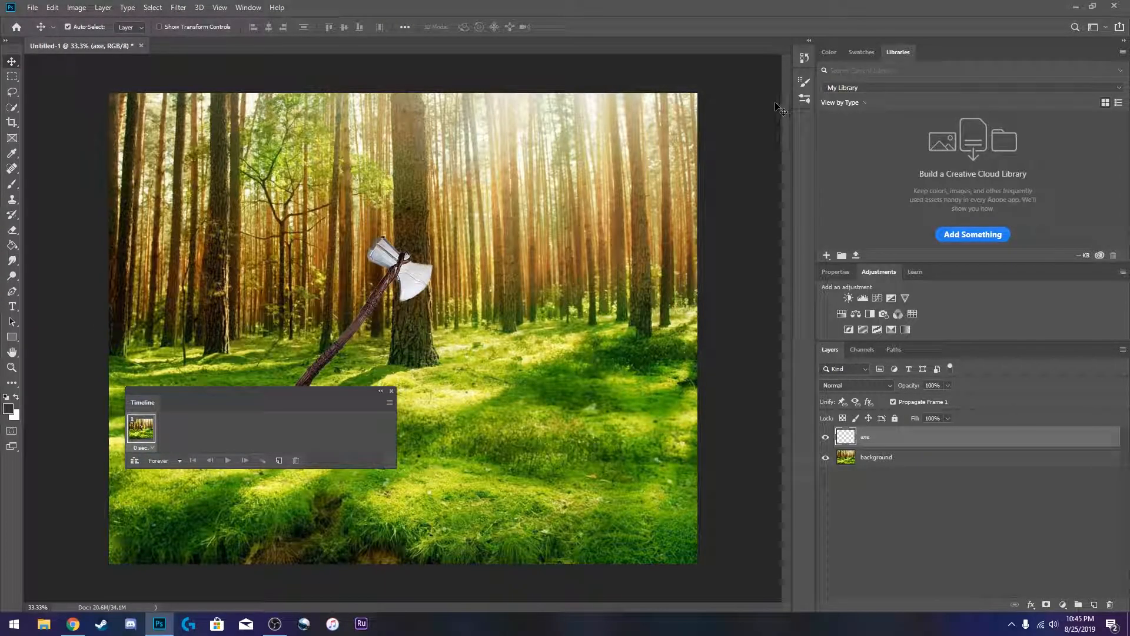
left_click_drag(816, 142, 979, 149)
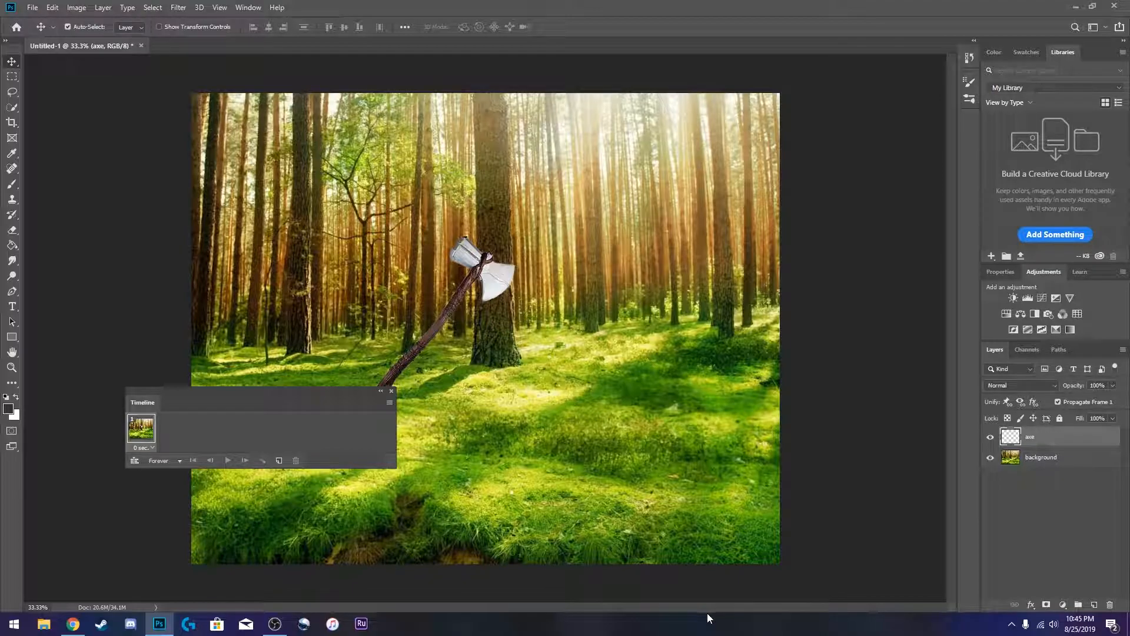
left_click_drag(249, 391, 135, 141)
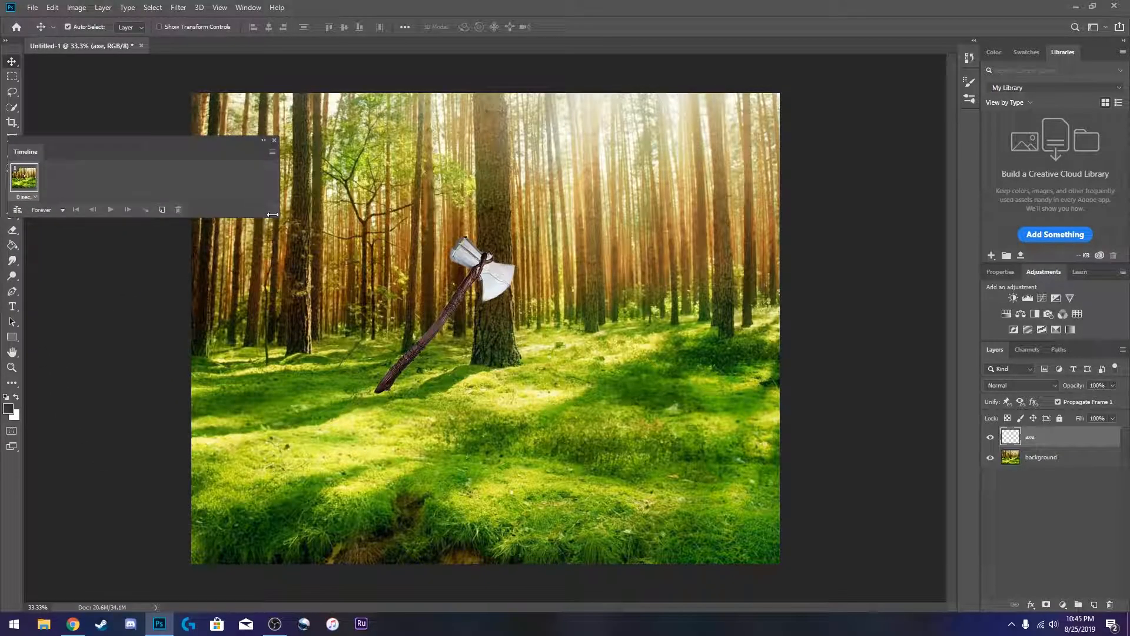
left_click_drag(280, 194, 325, 197)
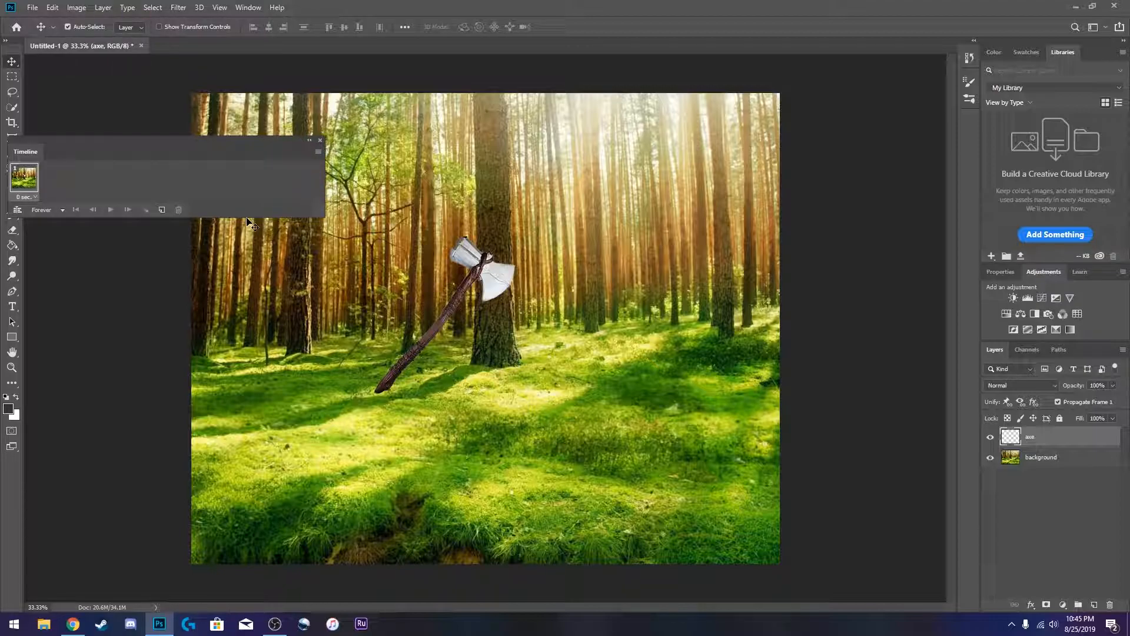
left_click_drag(38, 151, 623, 110)
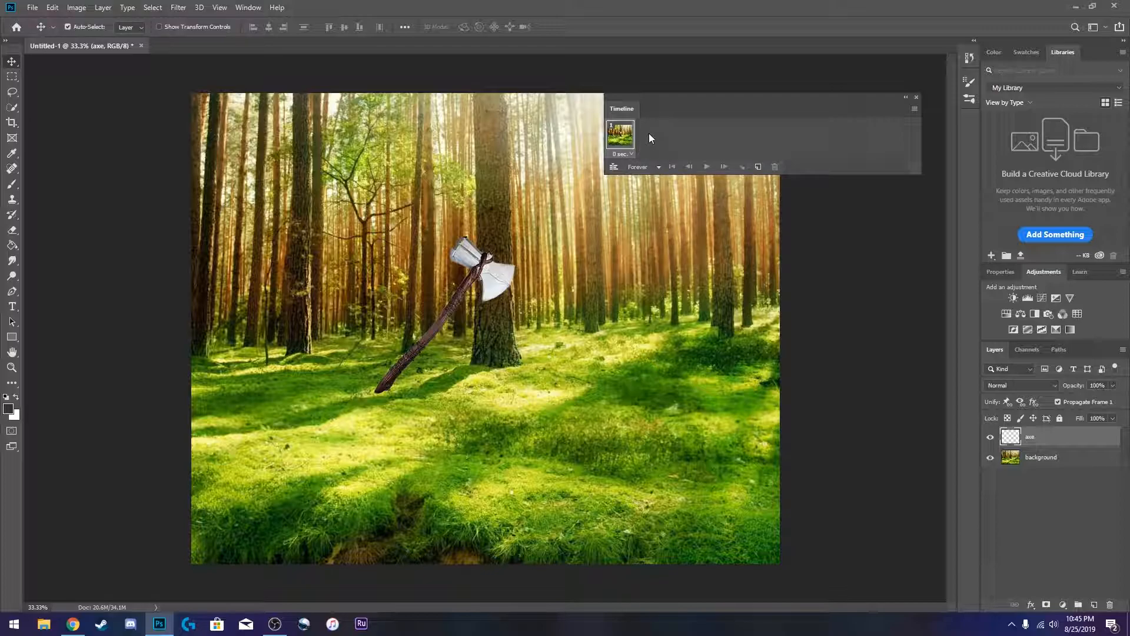
- Show the Color panel in a shorter group and move the floating Timeline up to the top
left_click(994, 52)
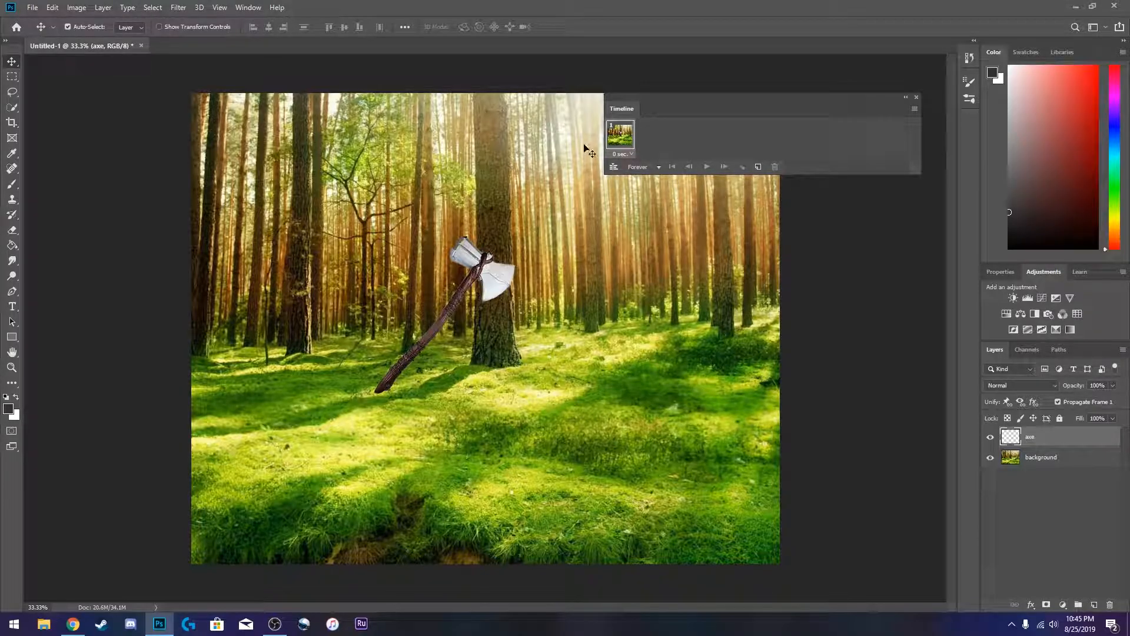
left_click_drag(1055, 264, 1055, 162)
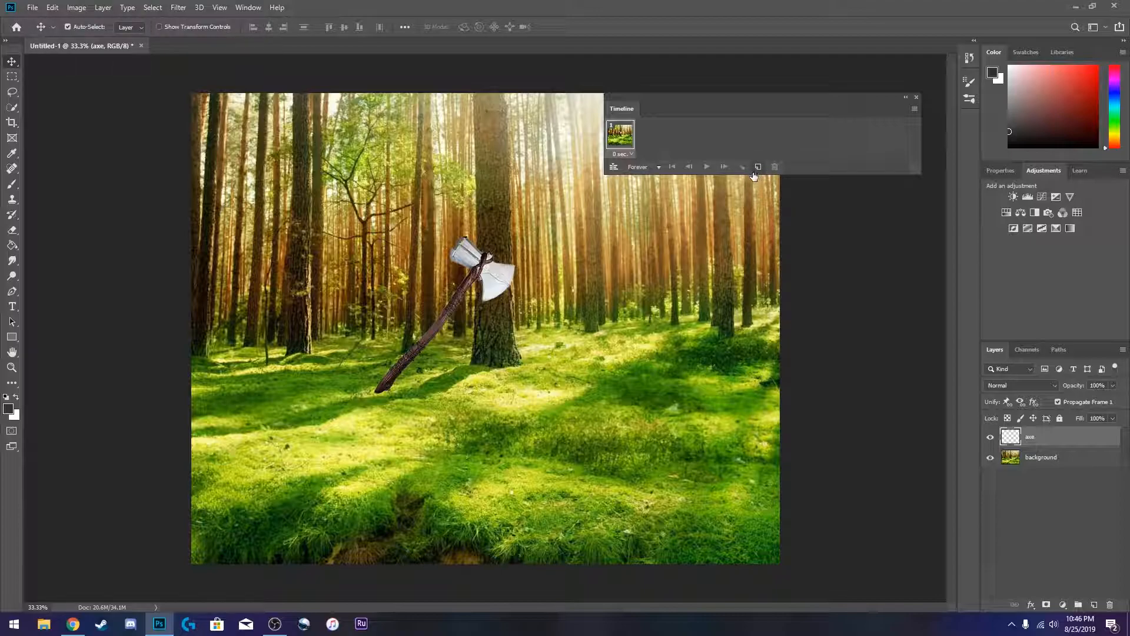
left_click_drag(625, 108, 642, 42)
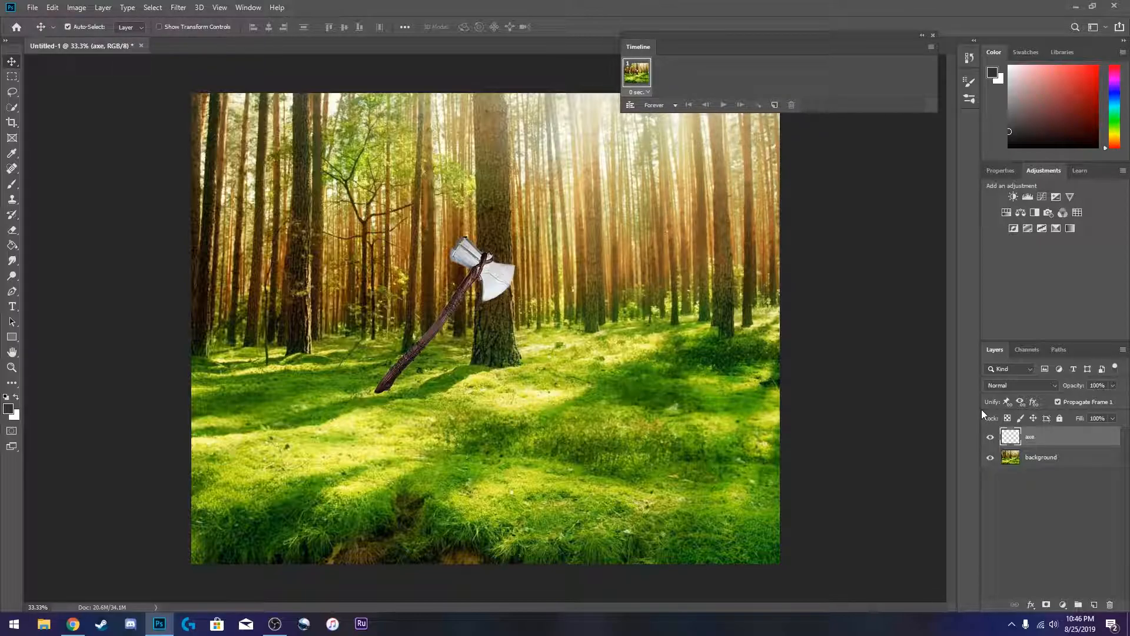
- Move the axe to the left edge of the canvas in frame 1 and duplicate the frame into 10 frames
left_click_drag(493, 271, 271, 282)
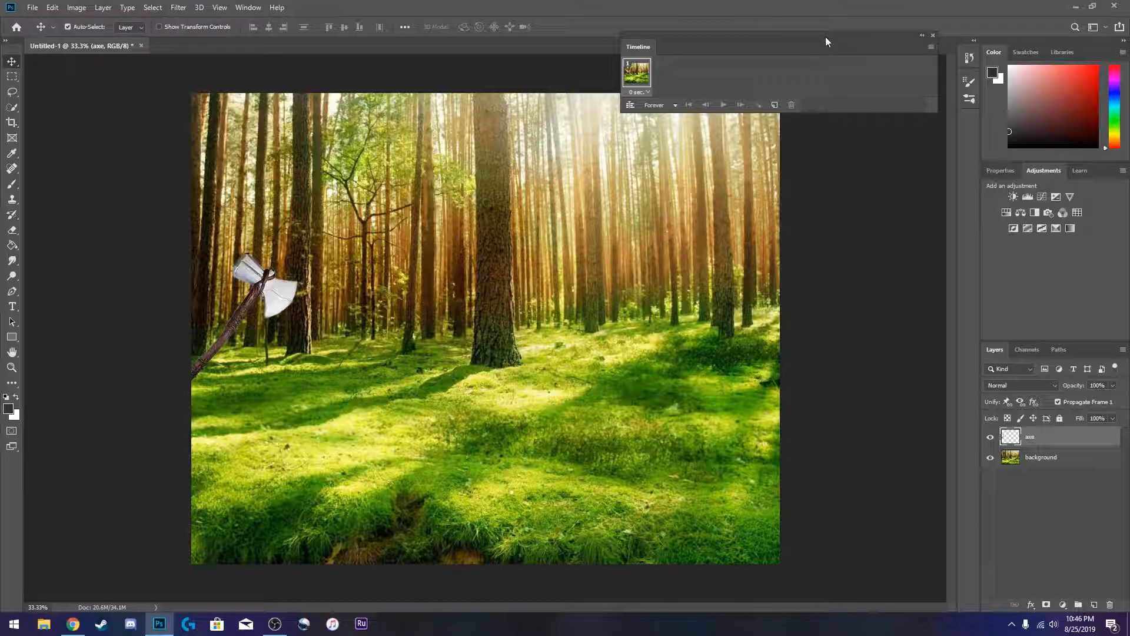
left_click(775, 106)
left_click(775, 106)
left_click(775, 106)
left_click(775, 106)
left_click(775, 106)
left_click(775, 106)
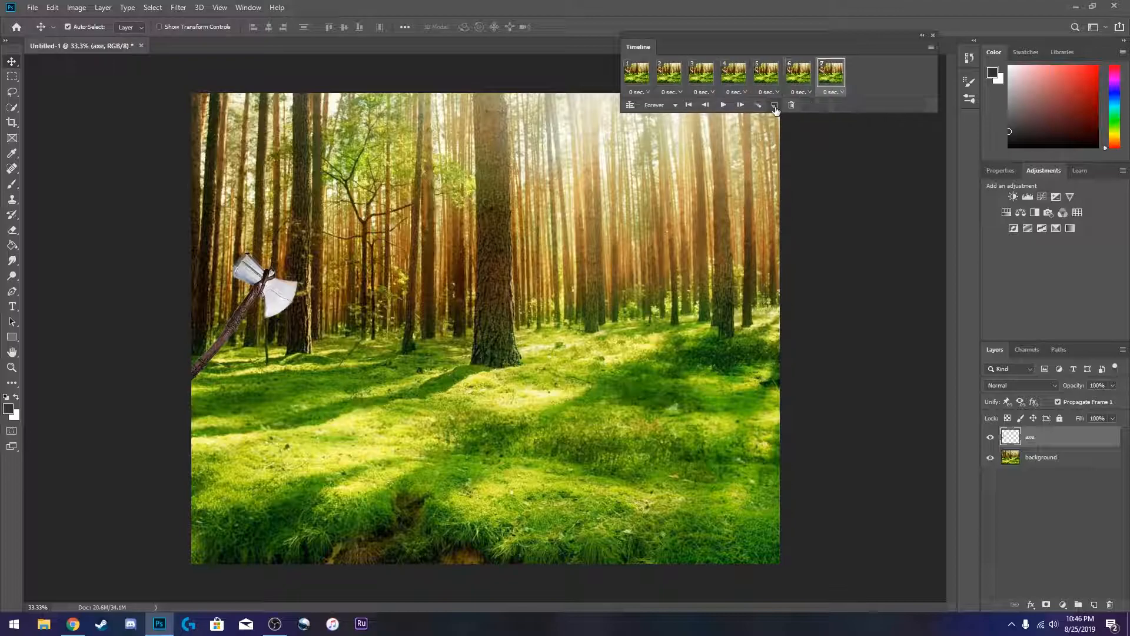
left_click(775, 106)
left_click(775, 106)
left_click(775, 106)
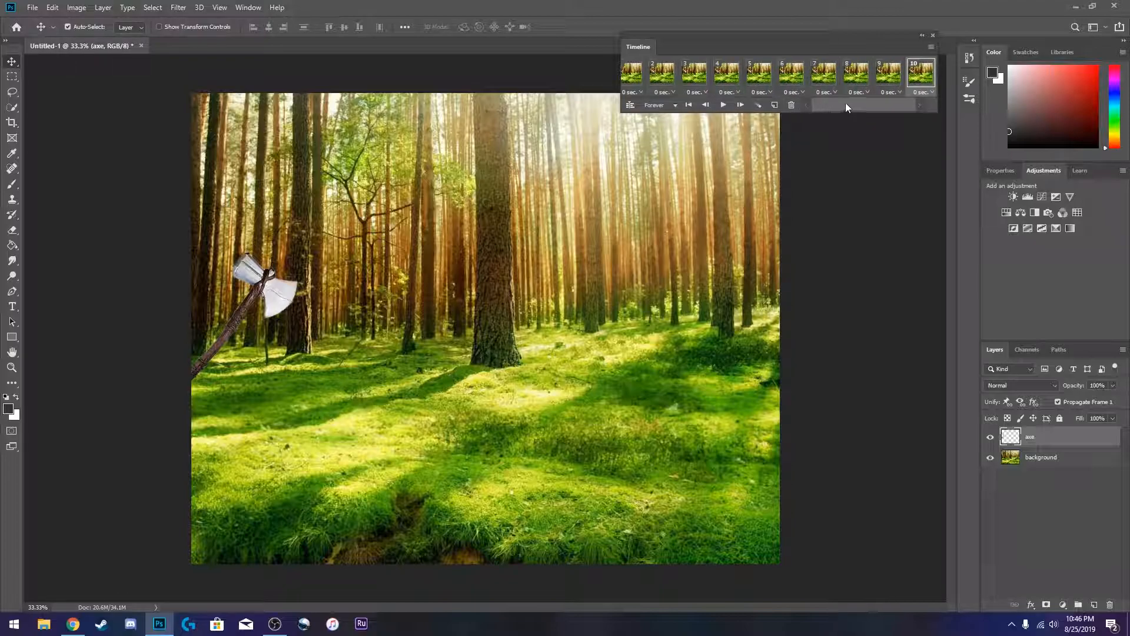
- In frame 2, shift the axe slightly to the right
left_click_drag(845, 105, 830, 105)
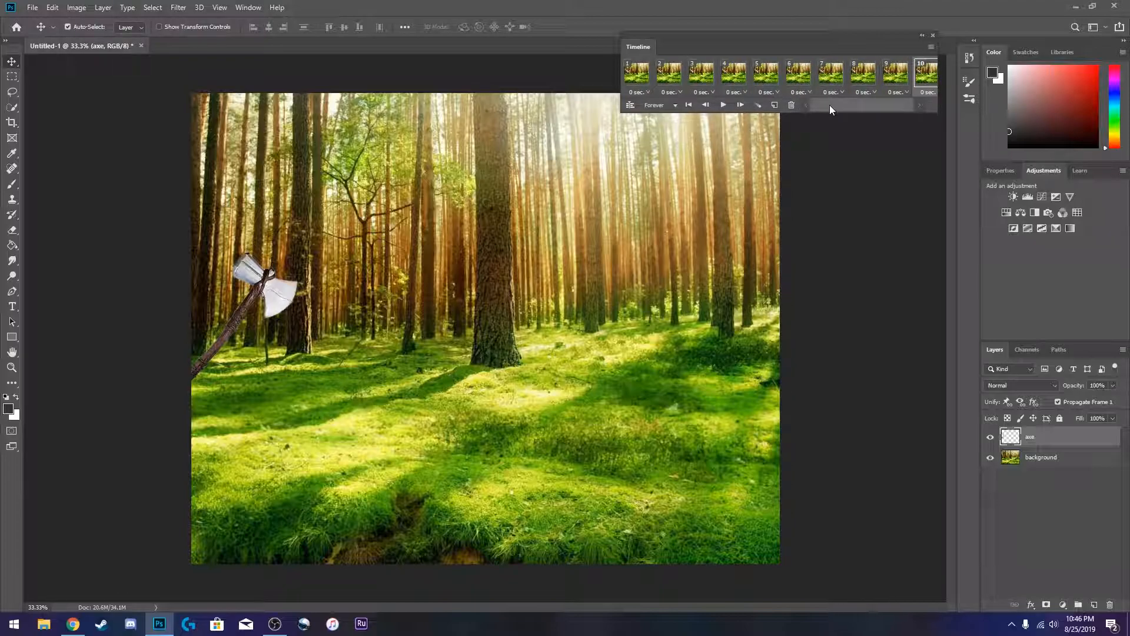
left_click(671, 75)
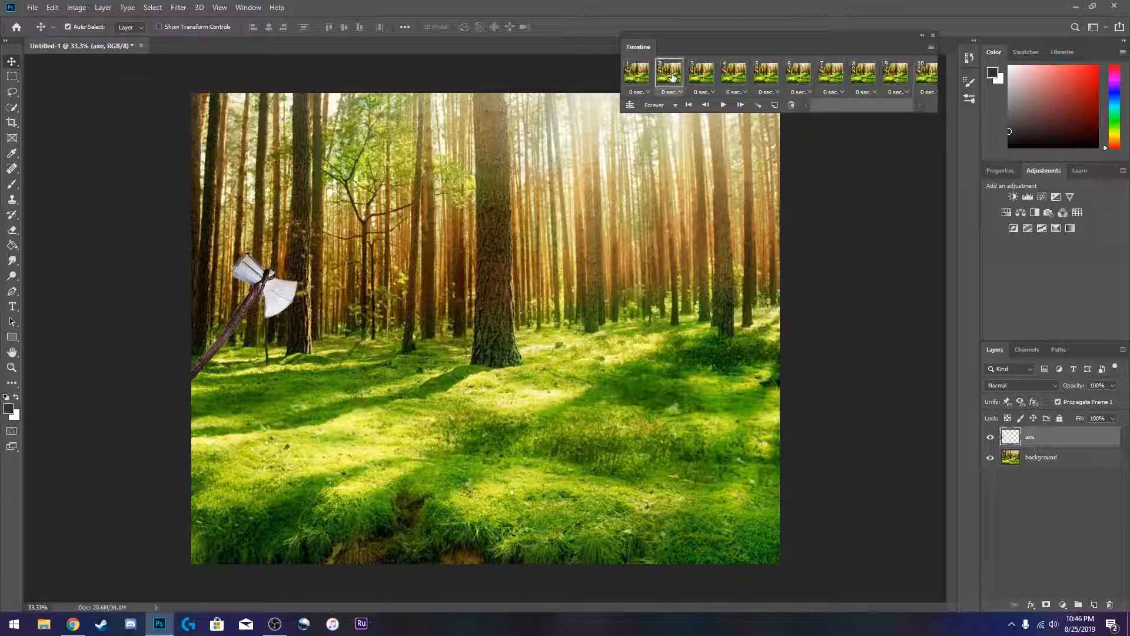
left_click_drag(271, 293, 294, 293)
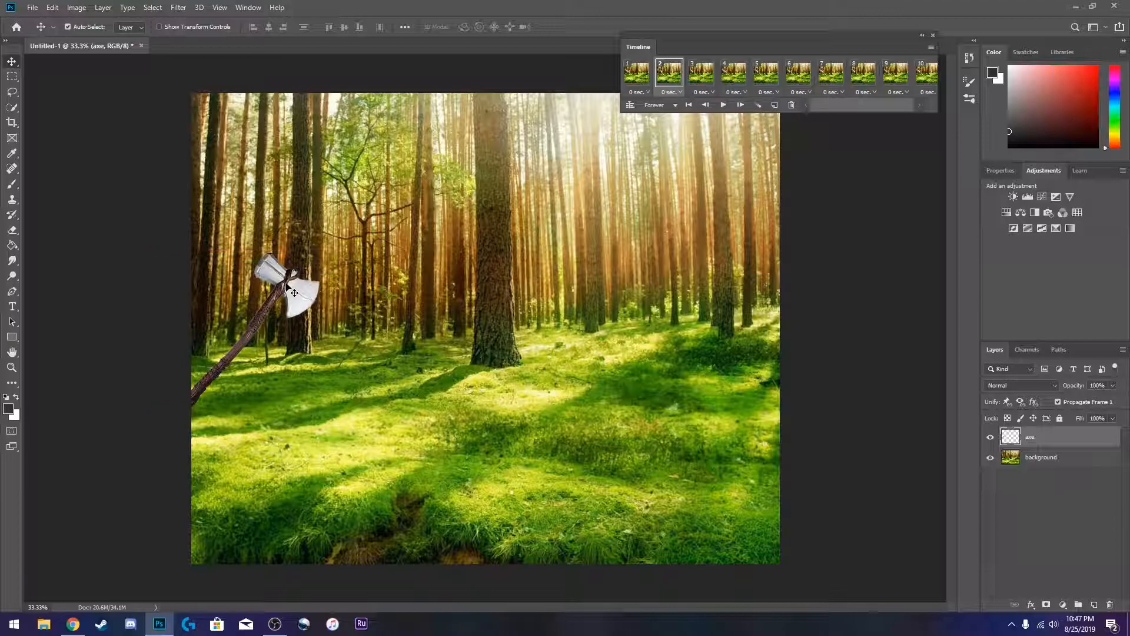
- In frame 3, move the axe further right, to about the left third of the canvas
left_click(635, 73)
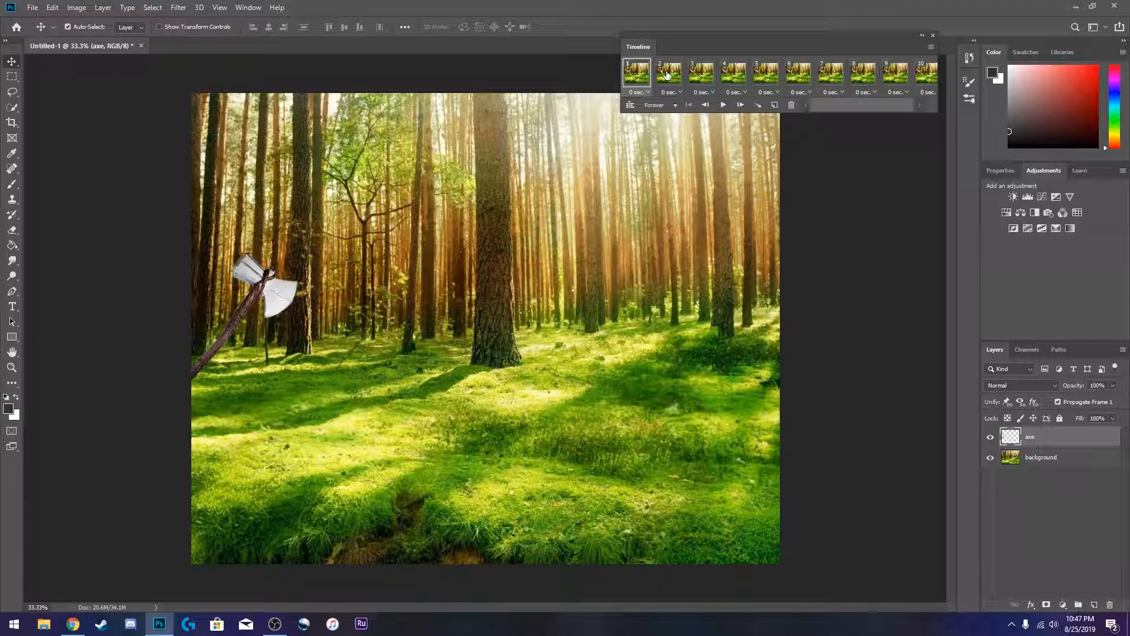
left_click(667, 74)
left_click(689, 104)
left_click(700, 77)
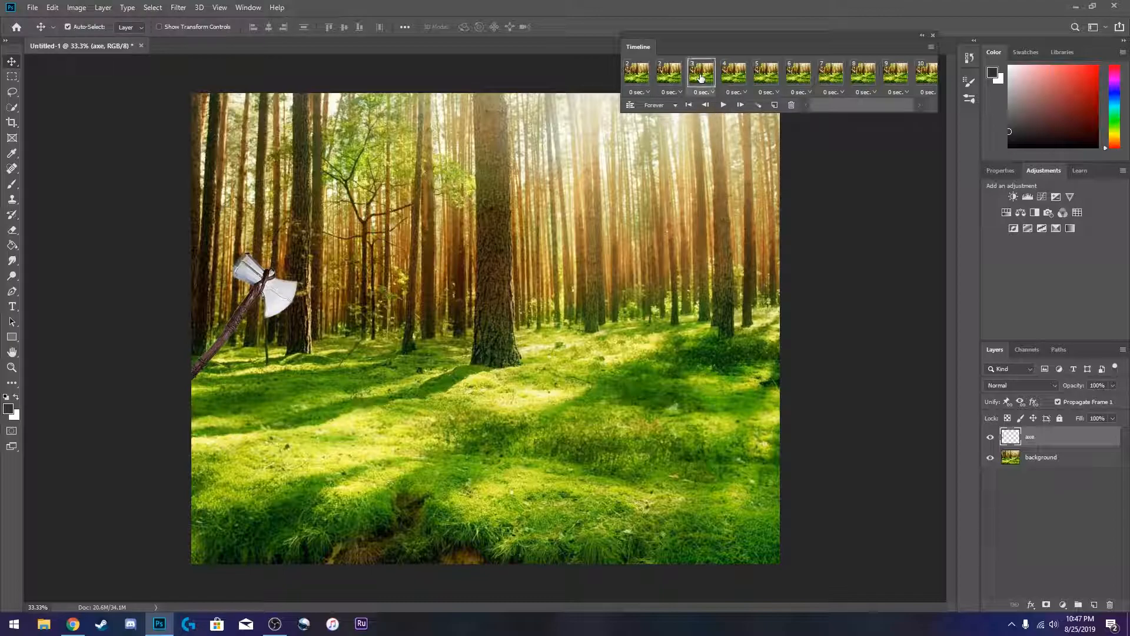
left_click(674, 81)
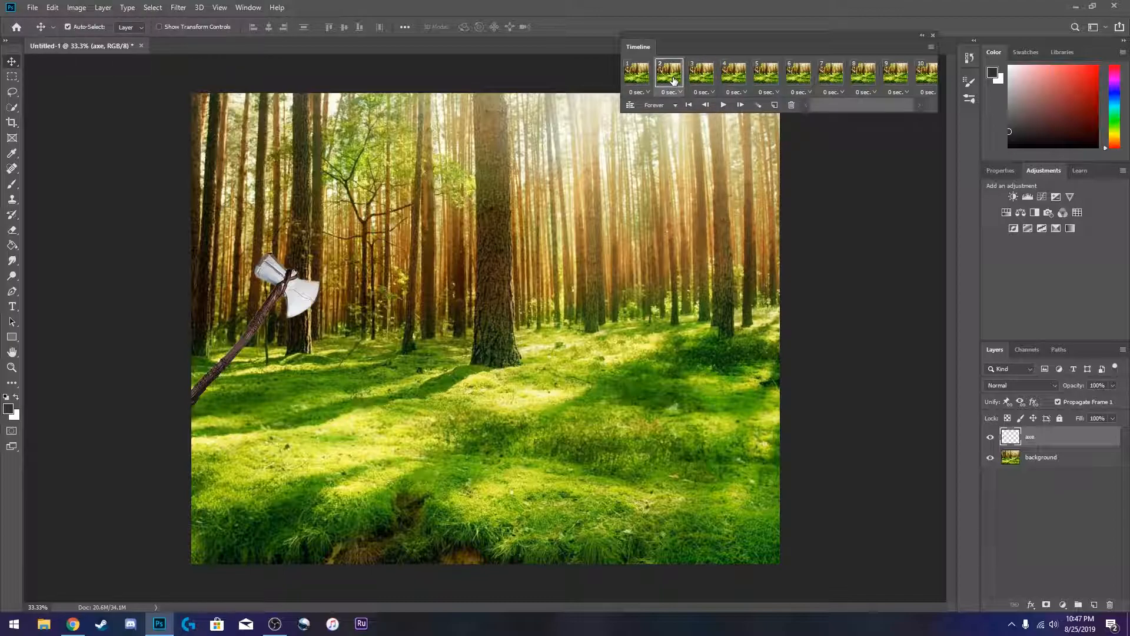
left_click(699, 78)
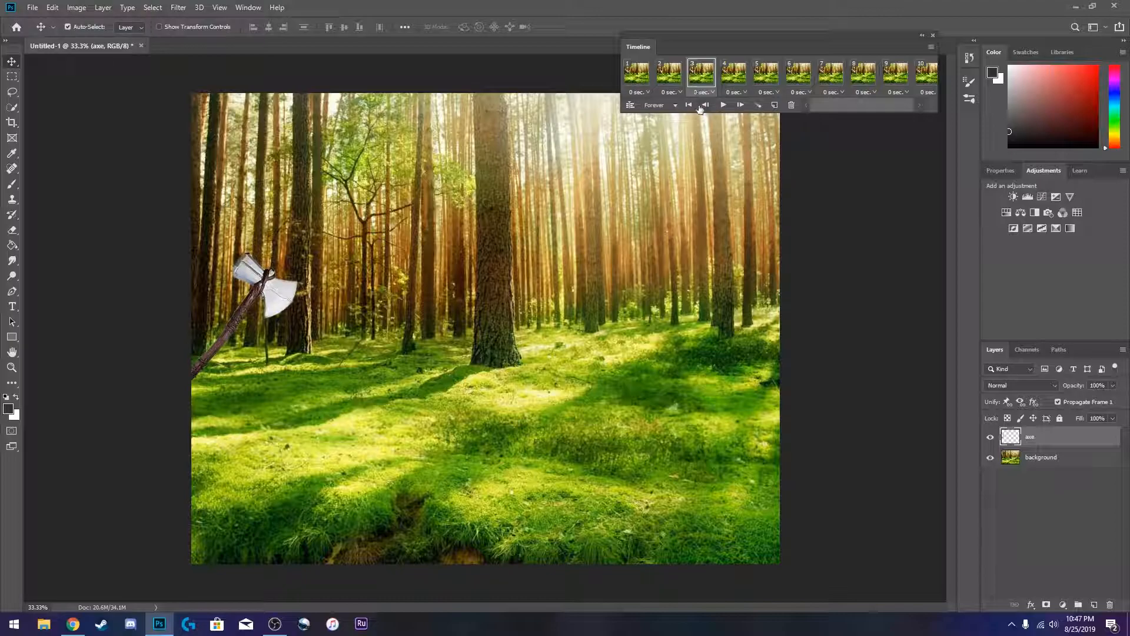
left_click_drag(266, 280, 381, 285)
- In frame 5, move the axe right to just left of the central tree
left_click(733, 74)
left_click(768, 75)
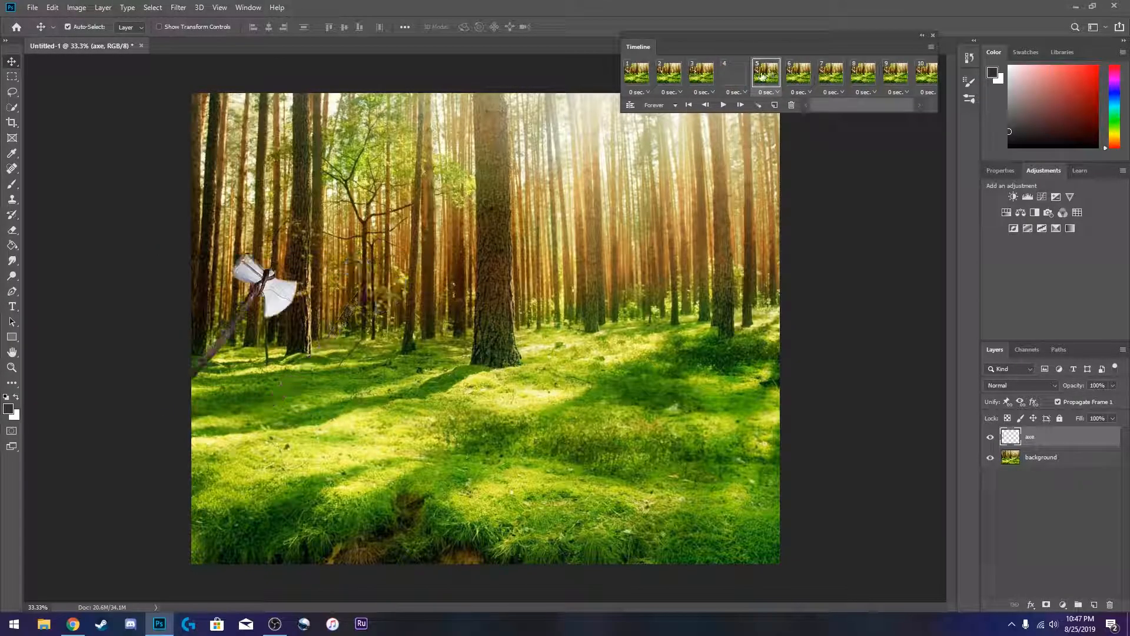
left_click_drag(272, 304, 451, 308)
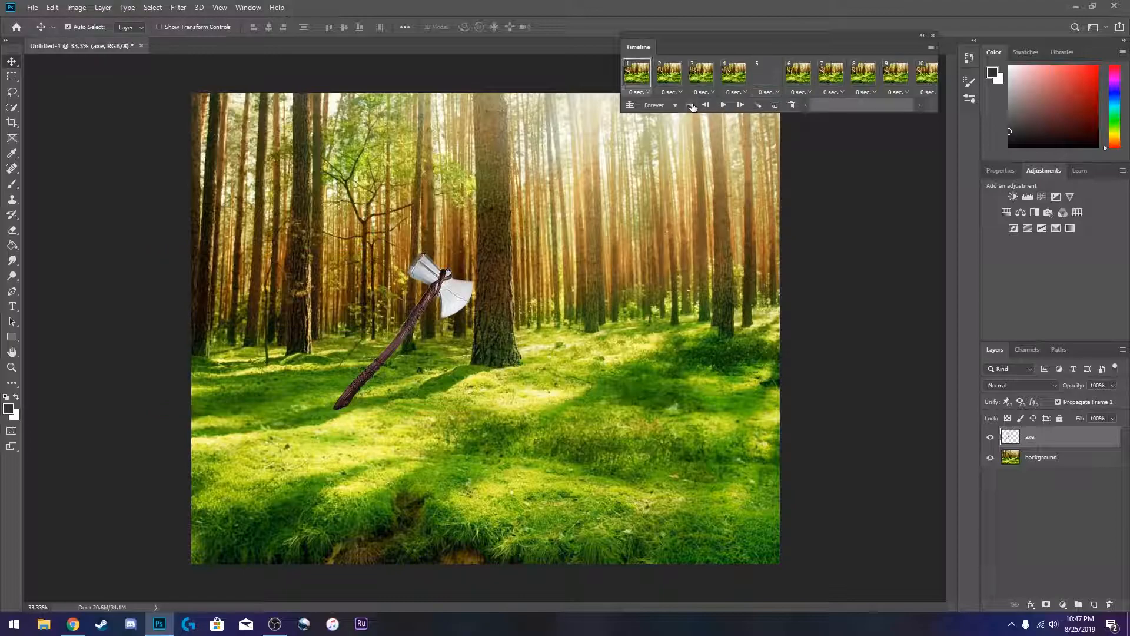
- Play the animation from the first frame and stop it
left_click(690, 104)
left_click(724, 105)
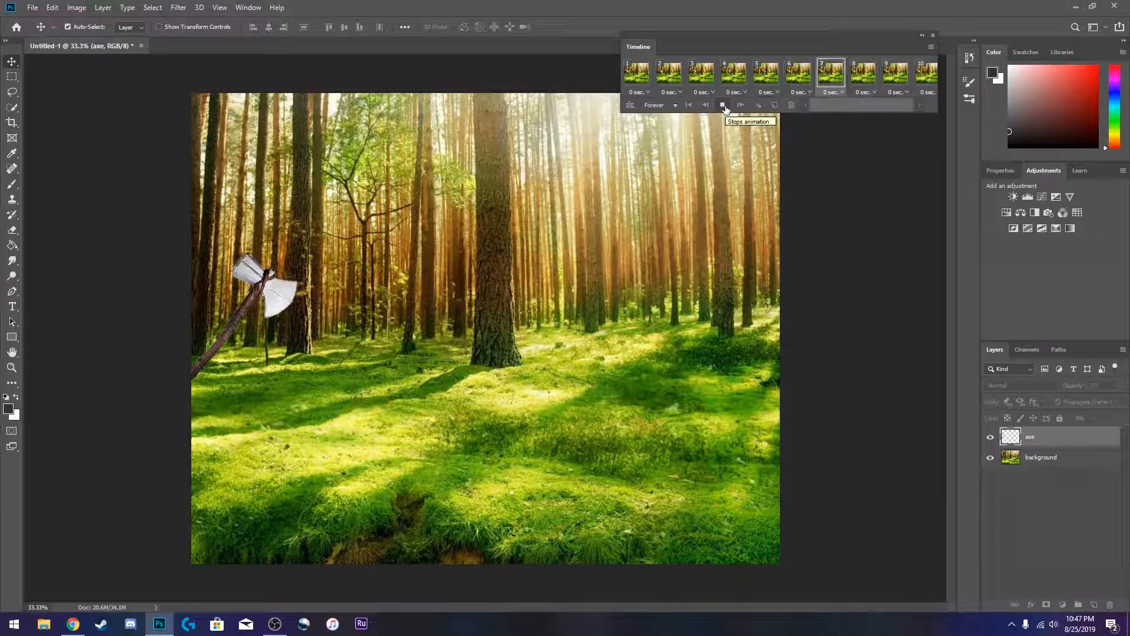
left_click(724, 106)
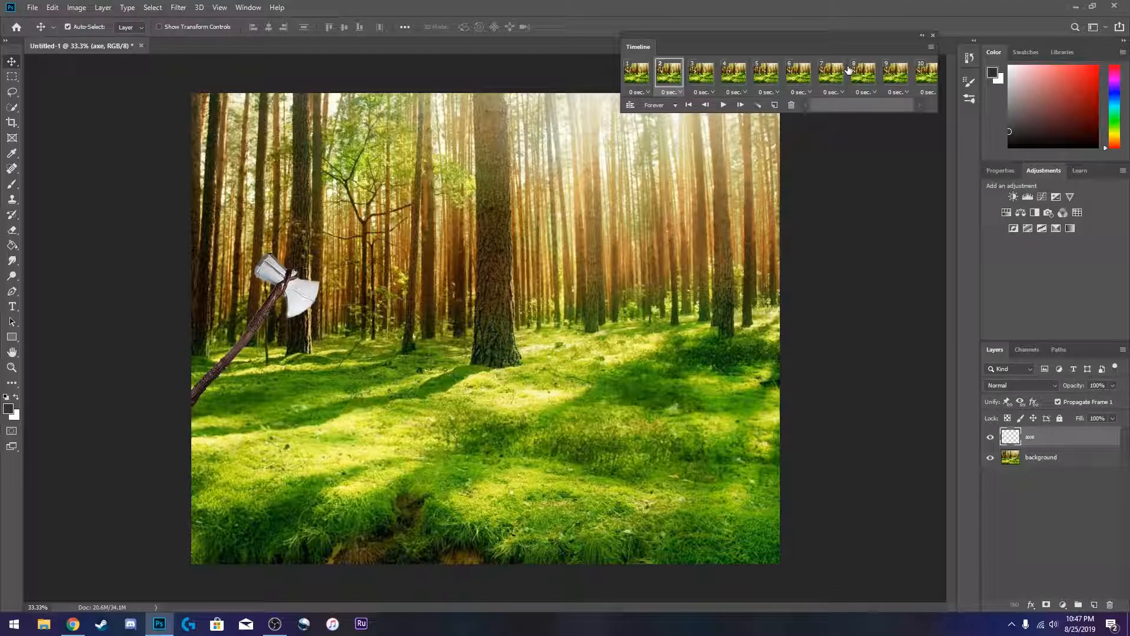
- In frame 6, move the axe just right of the central tree
left_click(771, 82)
left_click(806, 81)
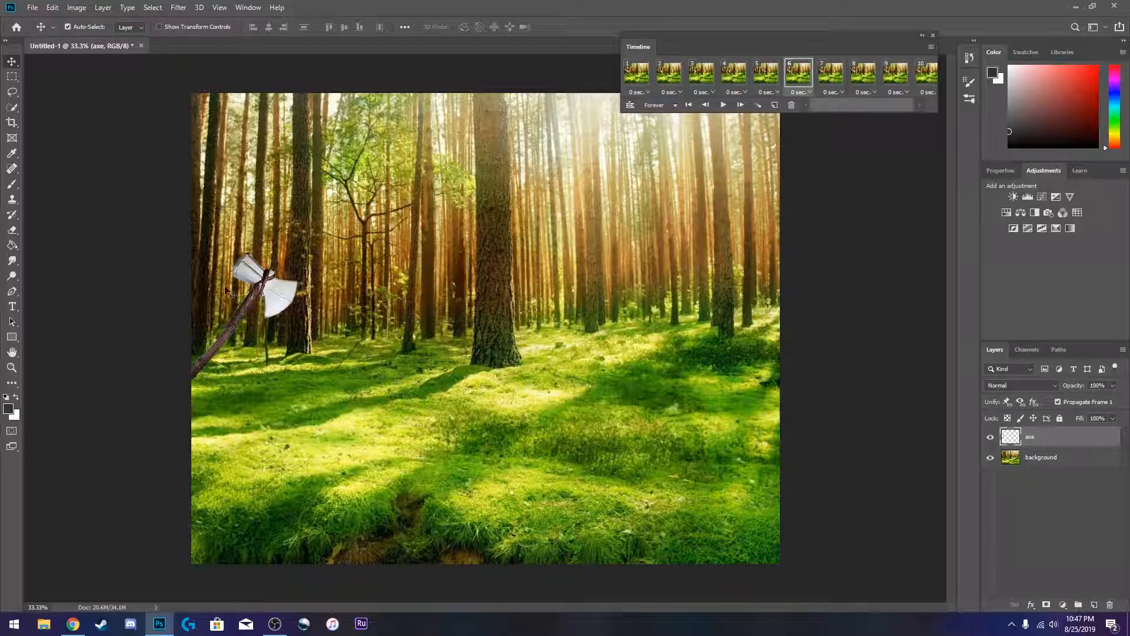
left_click_drag(263, 281, 554, 271)
- Move the axe progressively further right in frames 7 and 8
left_click(831, 72)
left_click_drag(263, 283, 647, 289)
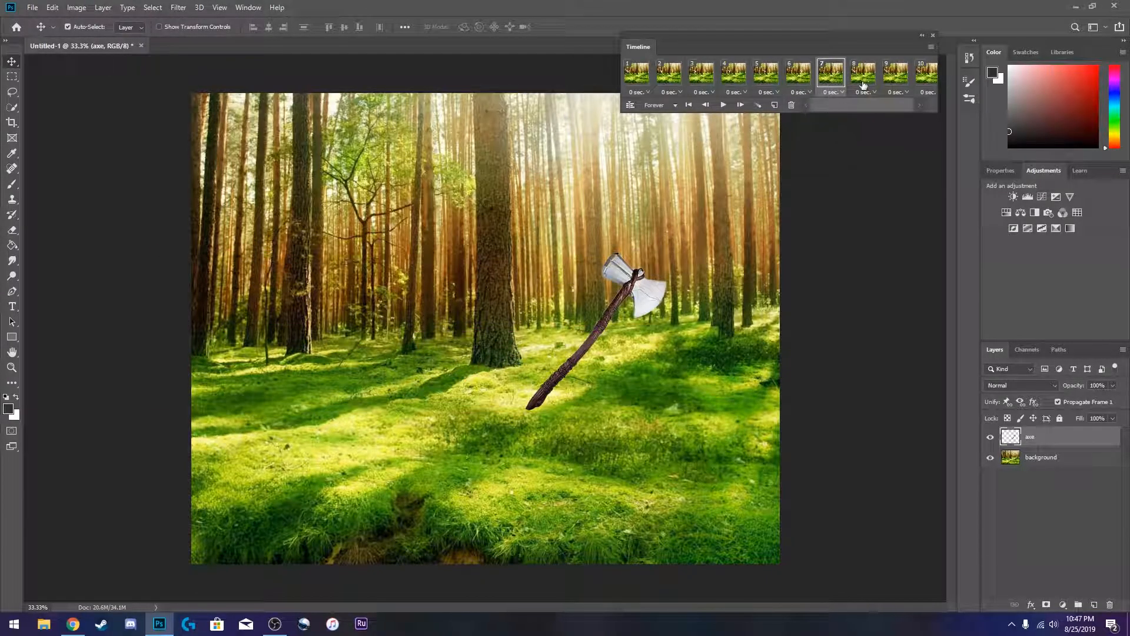
left_click(863, 72)
left_click_drag(259, 292, 696, 296)
- Move the axe to the canvas's right edge in the final frames
left_click(895, 72)
left_click_drag(259, 292, 766, 287)
left_click_drag(274, 285, 822, 289)
left_click_drag(834, 104, 815, 105)
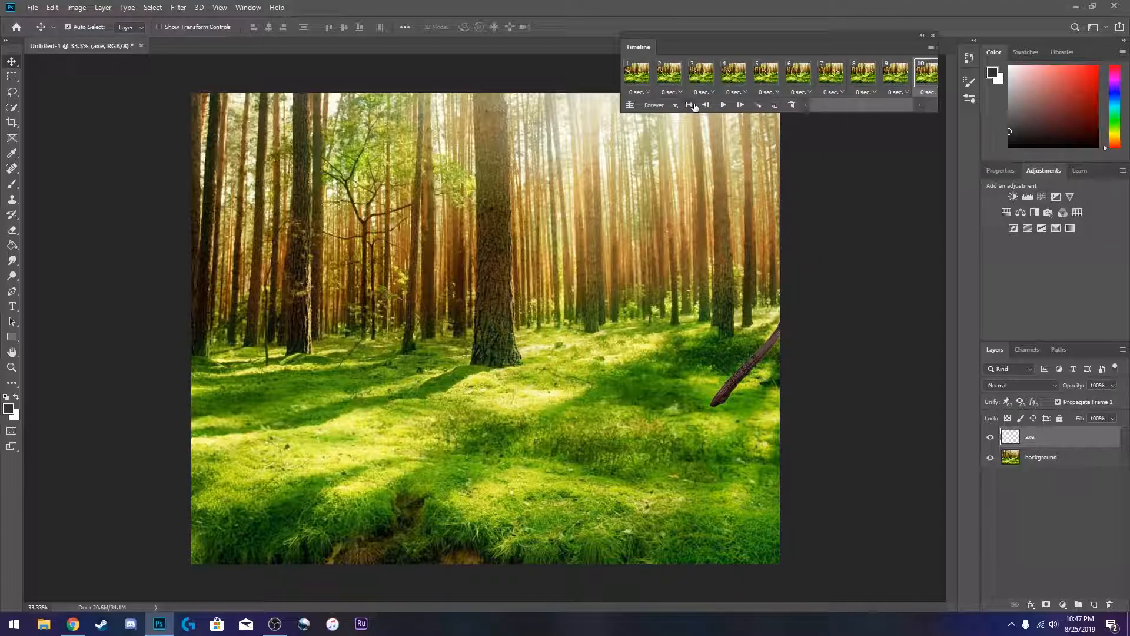
- Play the animation and stop it
left_click(723, 105)
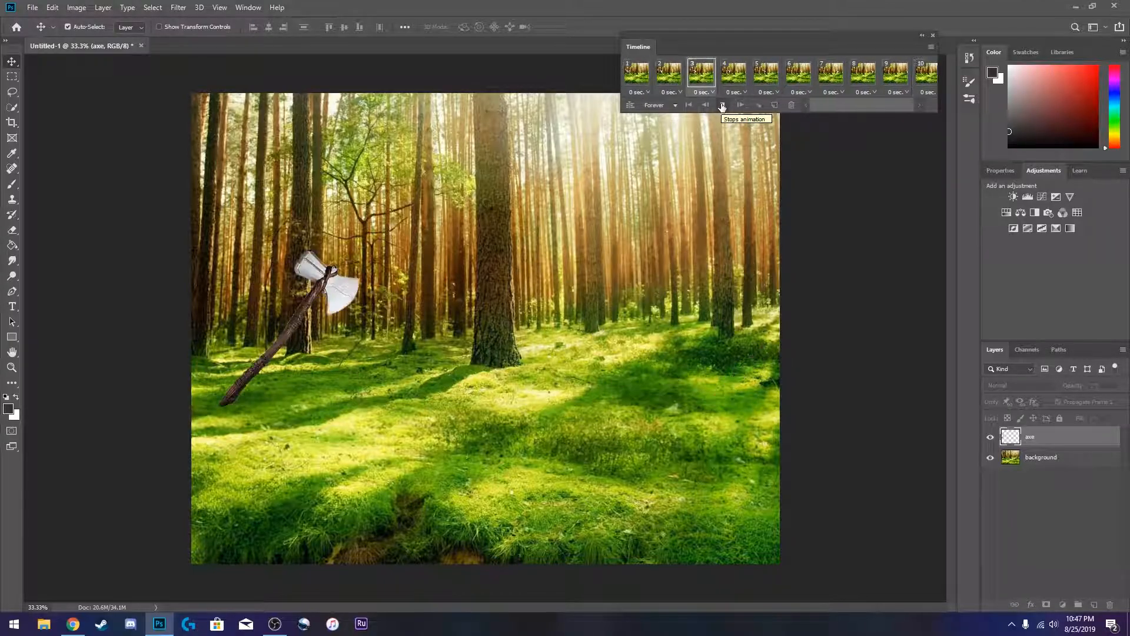
left_click(722, 106)
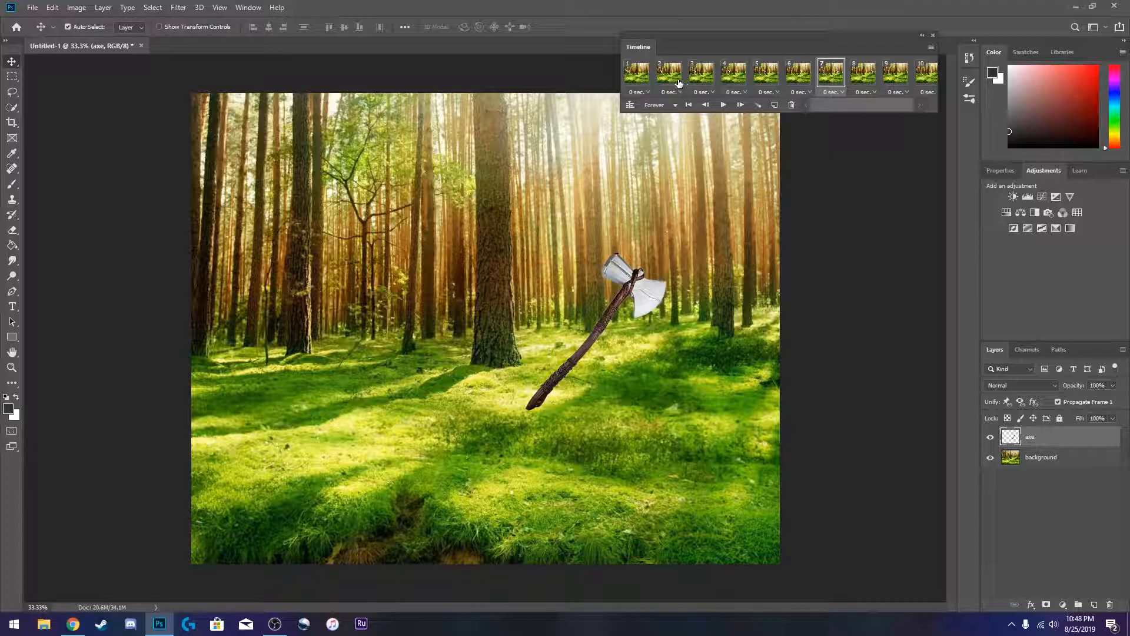
- Set the second frame's delay to 1.0 seconds
left_click(690, 105)
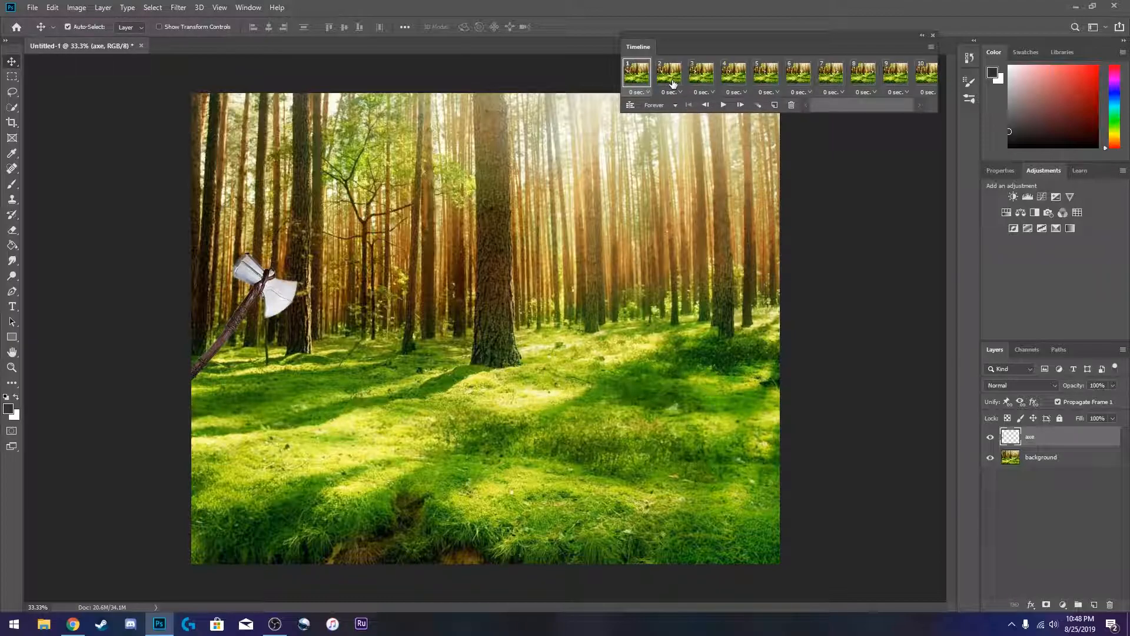
left_click(669, 80)
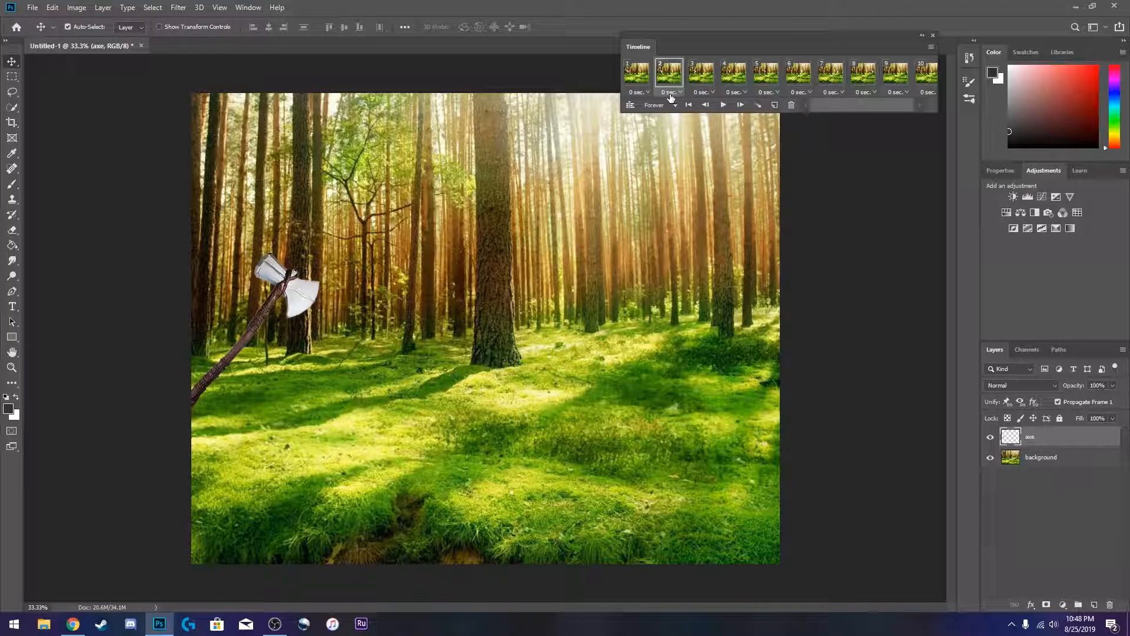
left_click(681, 93)
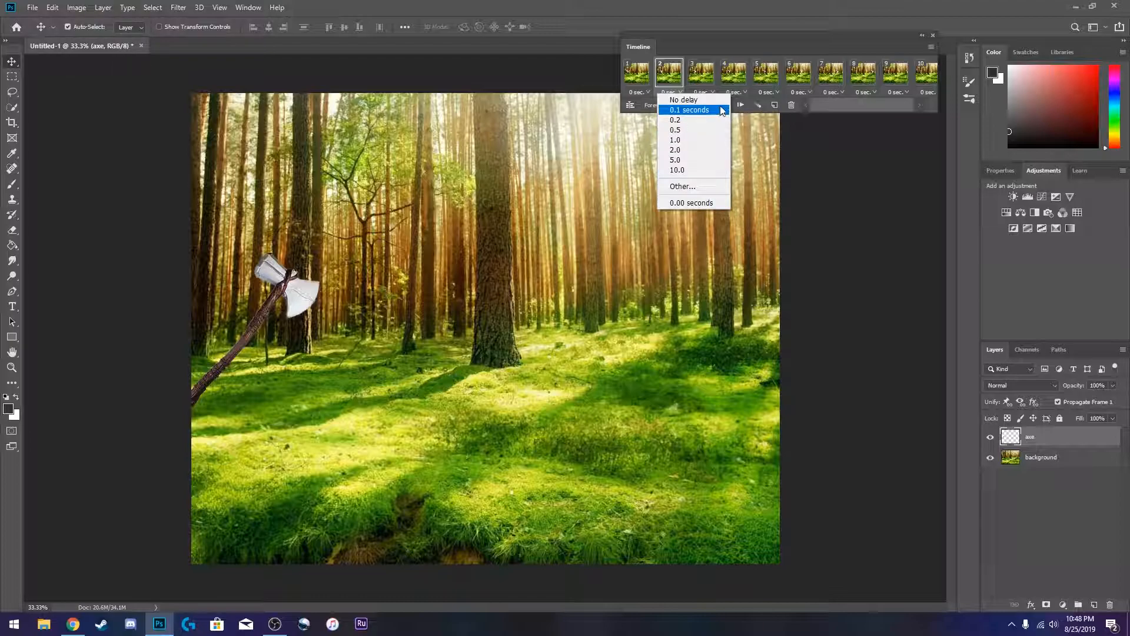
left_click(701, 140)
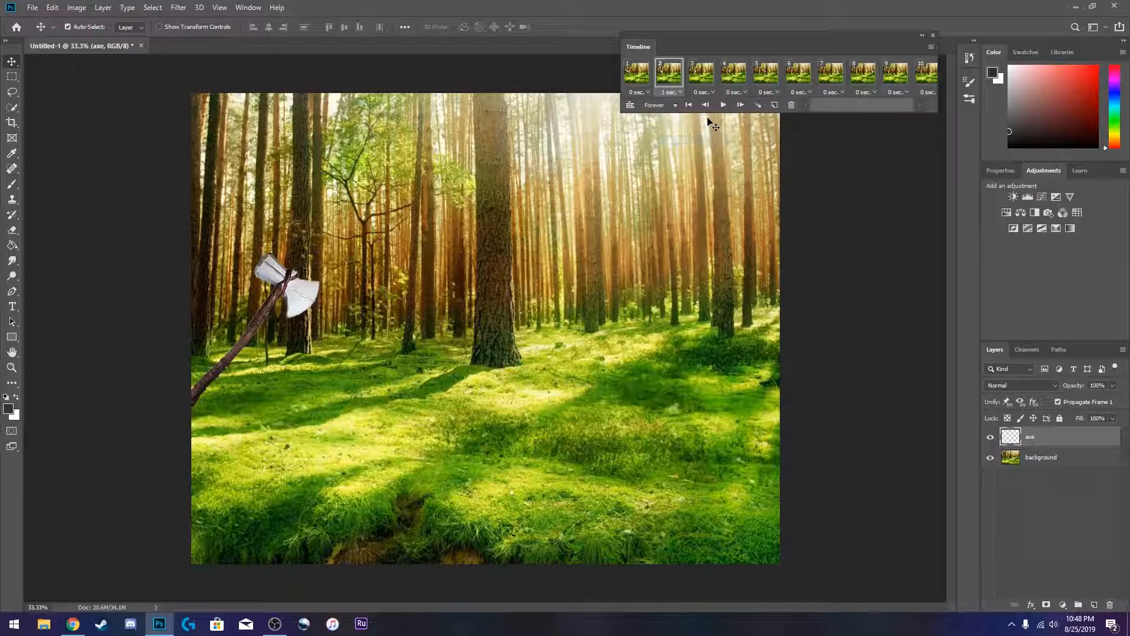
- Play the animation from the first frame, stop it and return to the first frame
left_click(689, 105)
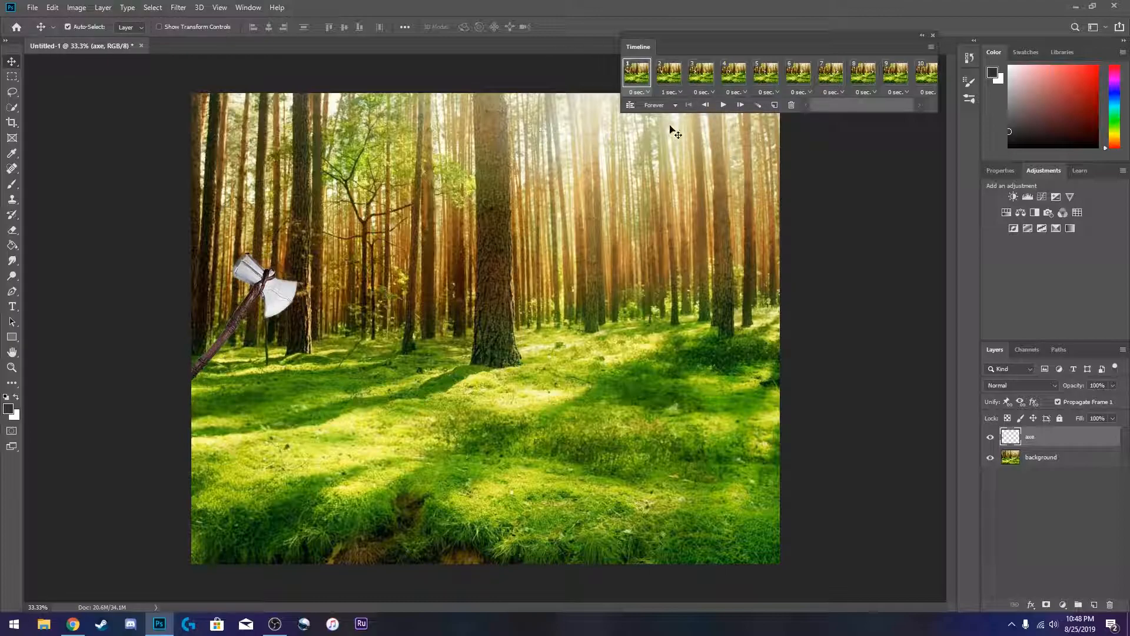
left_click(722, 105)
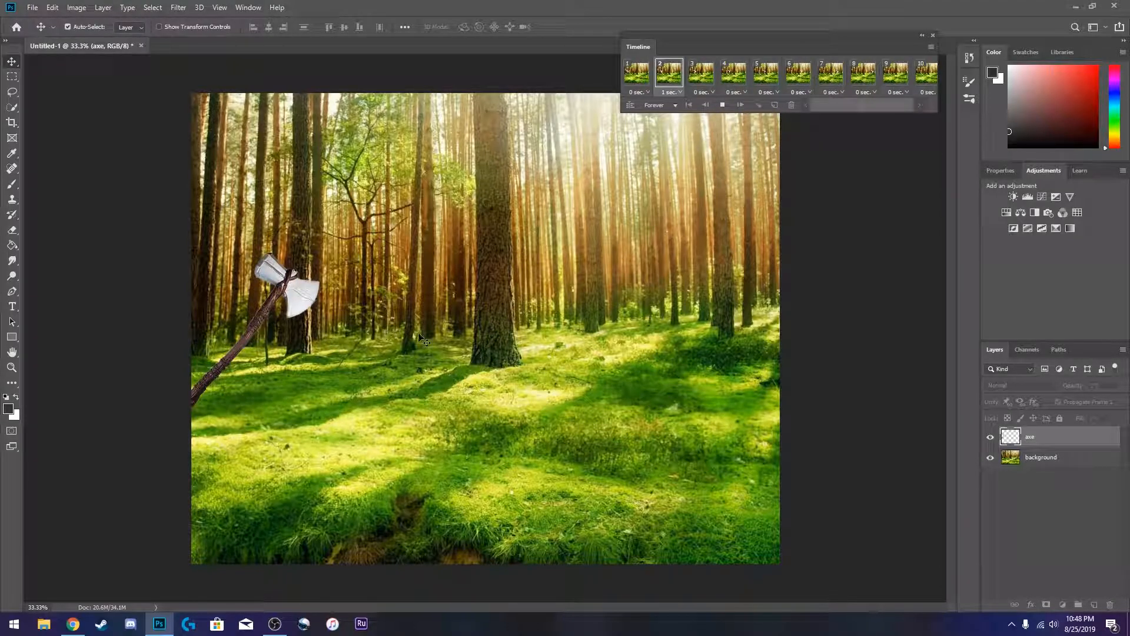
left_click(722, 105)
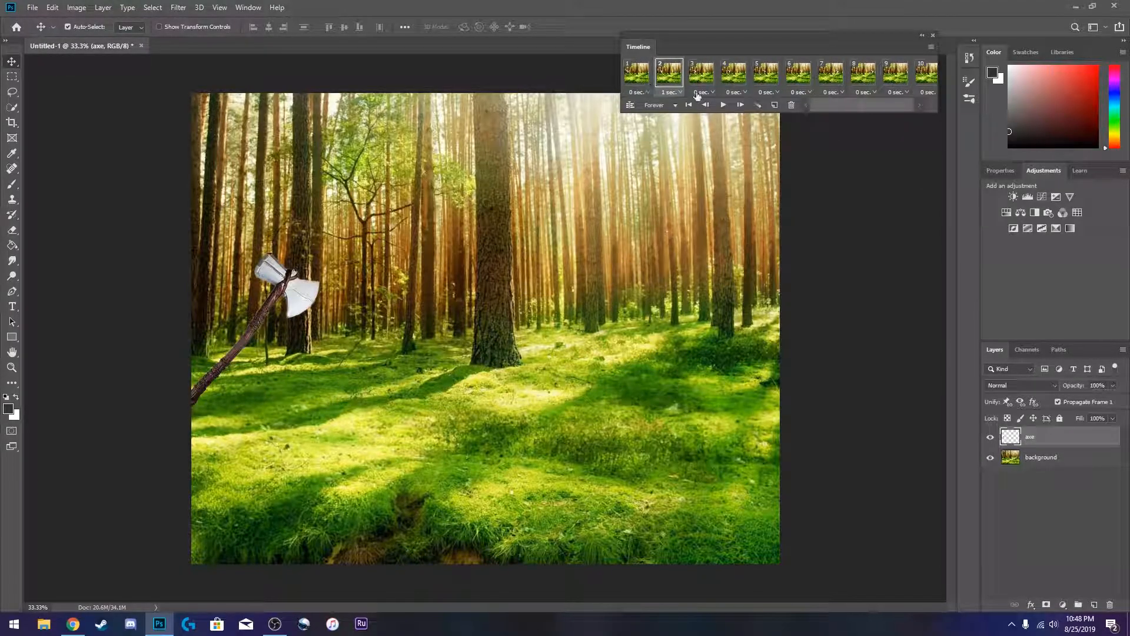
left_click(688, 105)
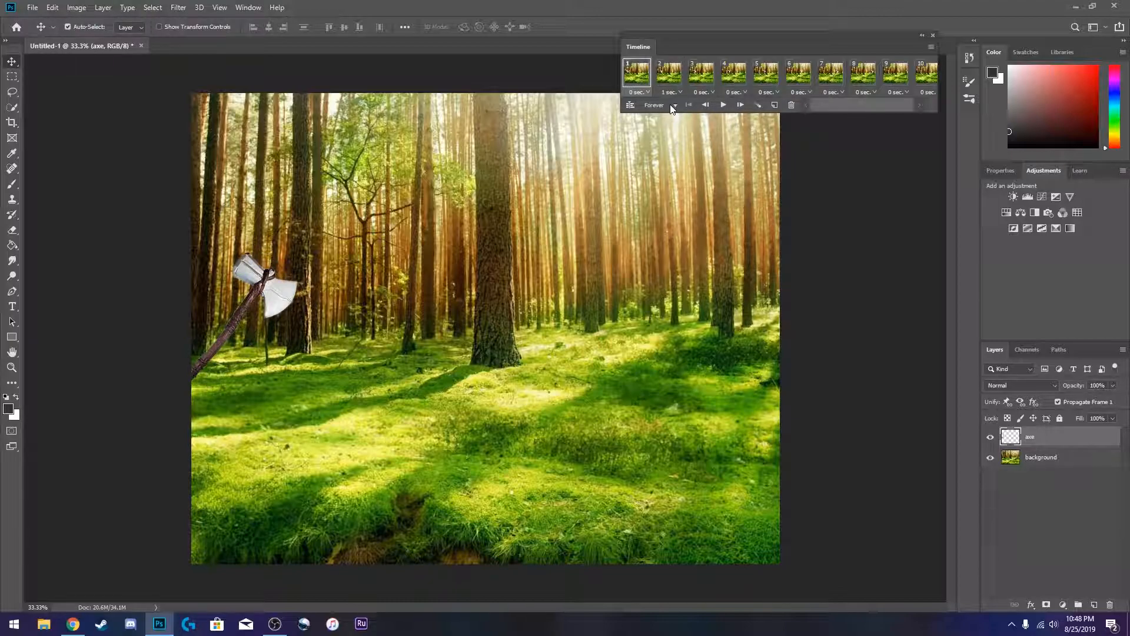
- Set the animation's looping to Once and play it from the first frame
left_click(675, 107)
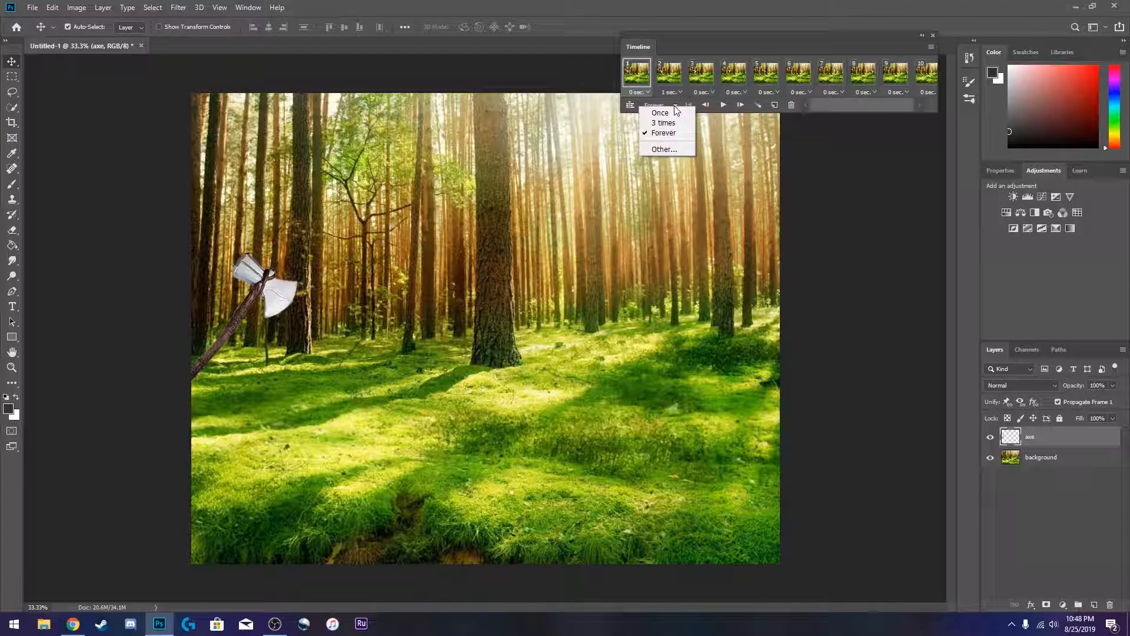
left_click(675, 114)
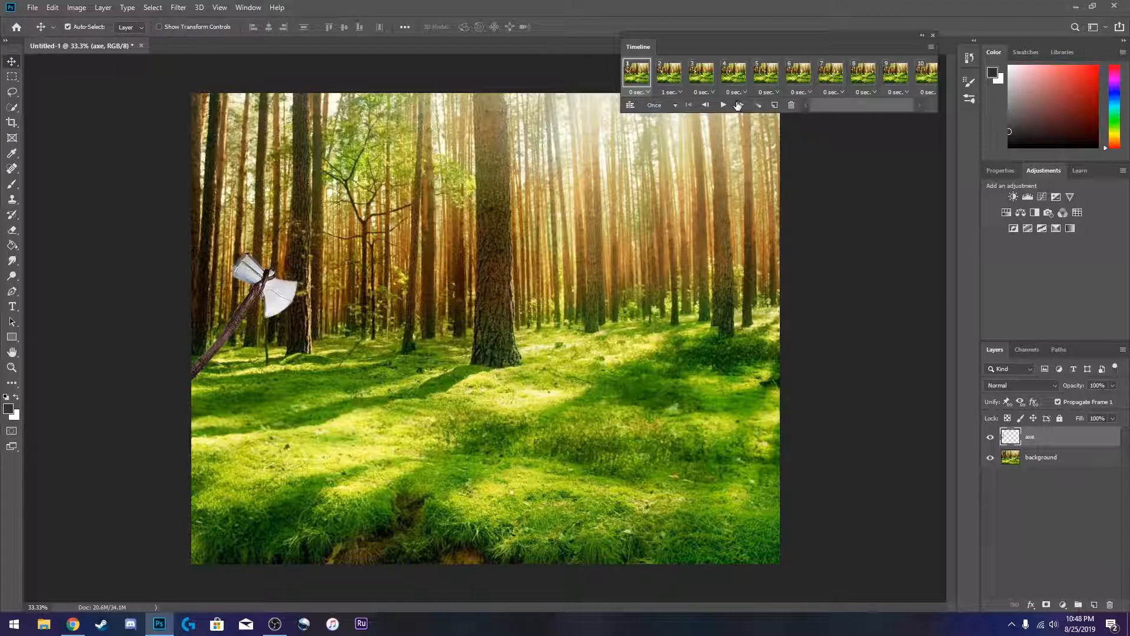
left_click(724, 105)
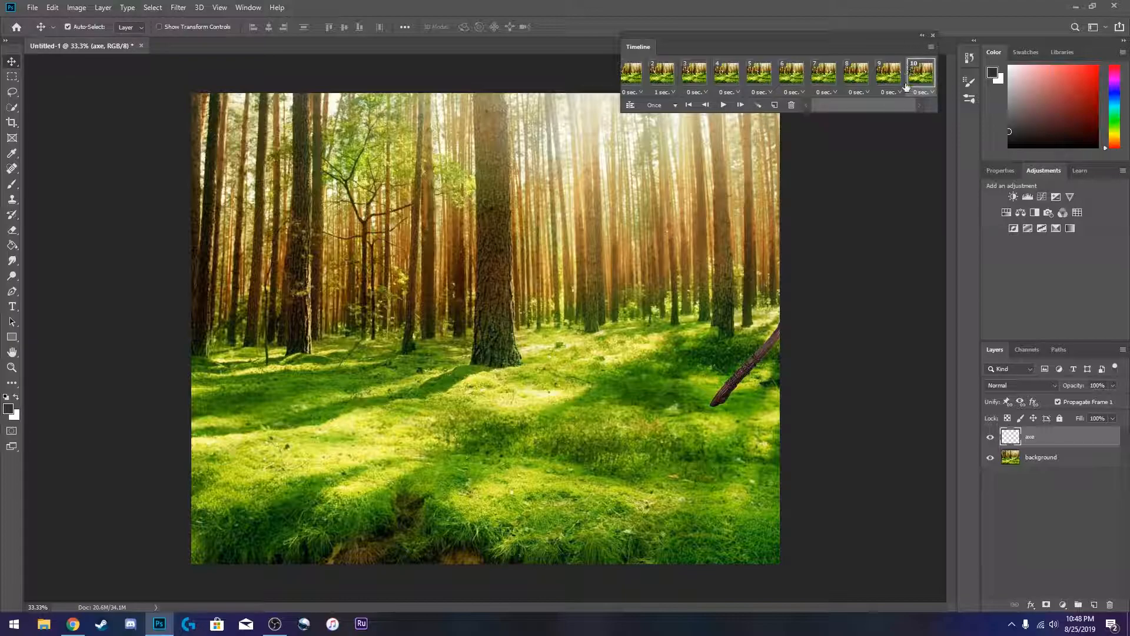
left_click_drag(846, 105, 807, 105)
left_click(642, 82)
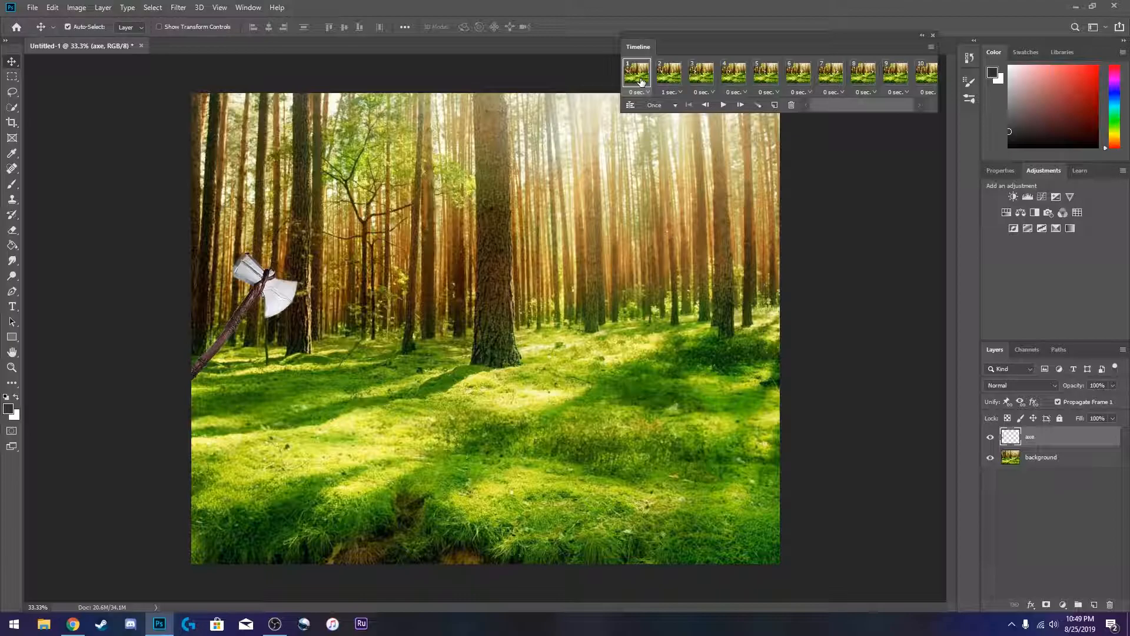
- Step forward through the frames one at a time, then play and stop the animation
left_click(740, 105)
left_click(740, 104)
left_click(740, 105)
left_click(740, 105)
left_click(740, 105)
left_click(740, 105)
left_click(740, 105)
left_click(740, 105)
left_click(724, 105)
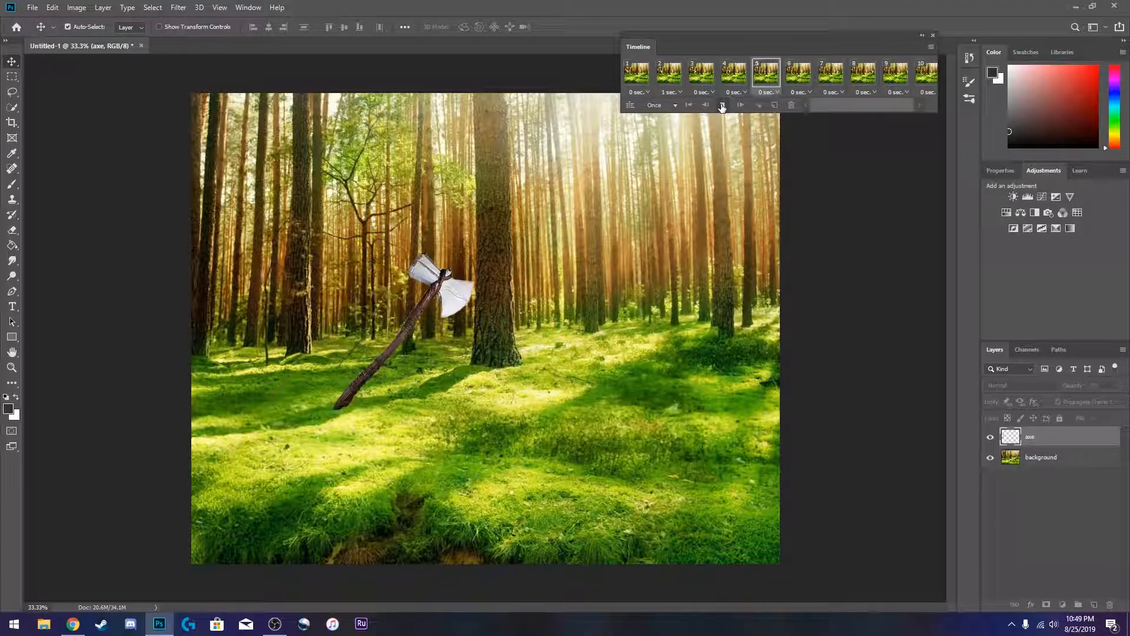
left_click(721, 106)
- Set the second frame's delay back to No delay and play the animation
left_click(671, 92)
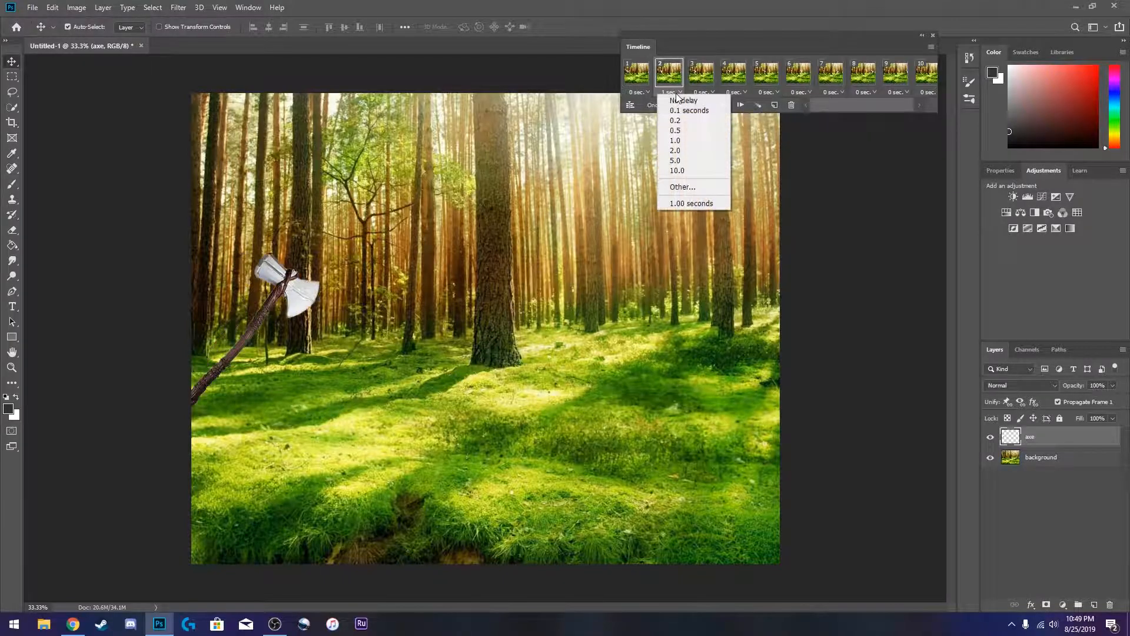
left_click(677, 101)
left_click(724, 105)
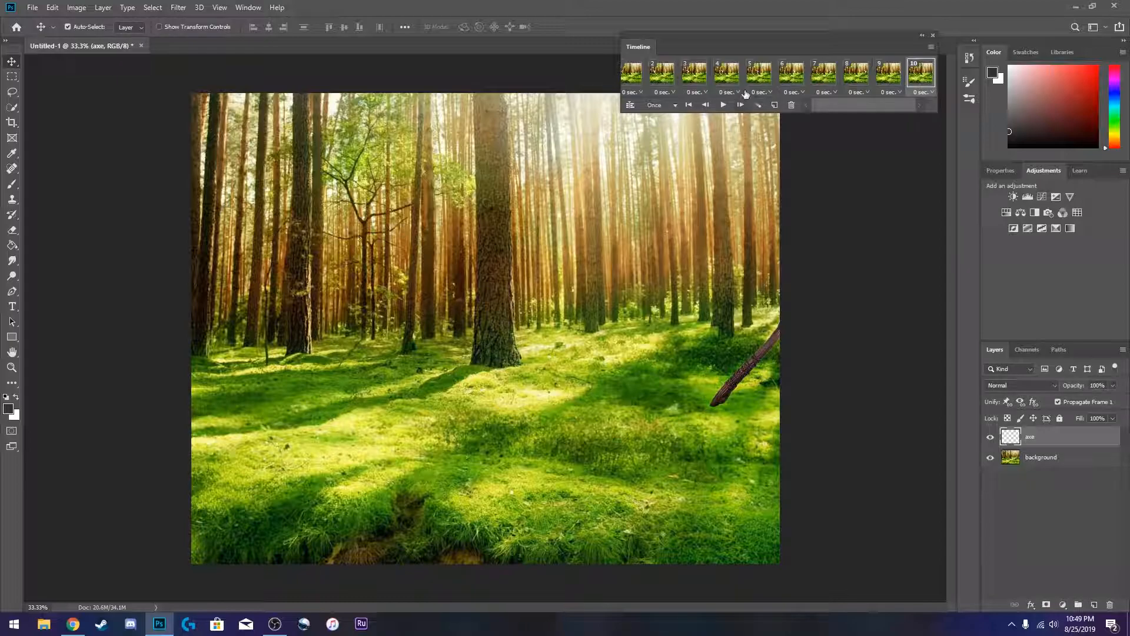
- Set the looping back to Forever, play and stop the animation, and return to the first frame
left_click(674, 104)
left_click(726, 106)
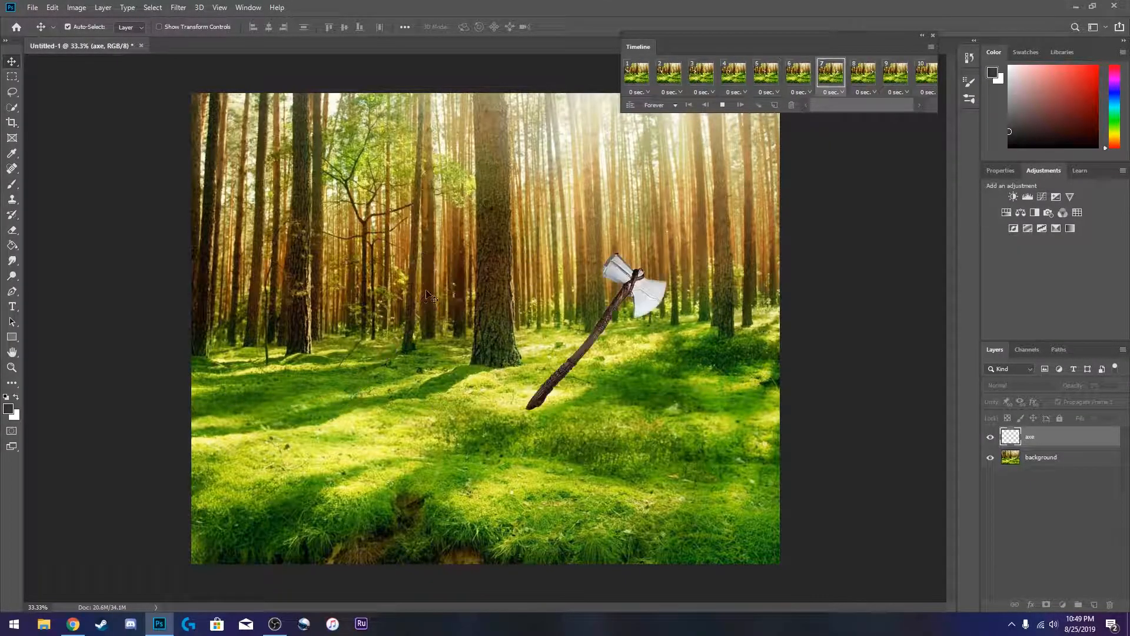
left_click(722, 107)
left_click(688, 105)
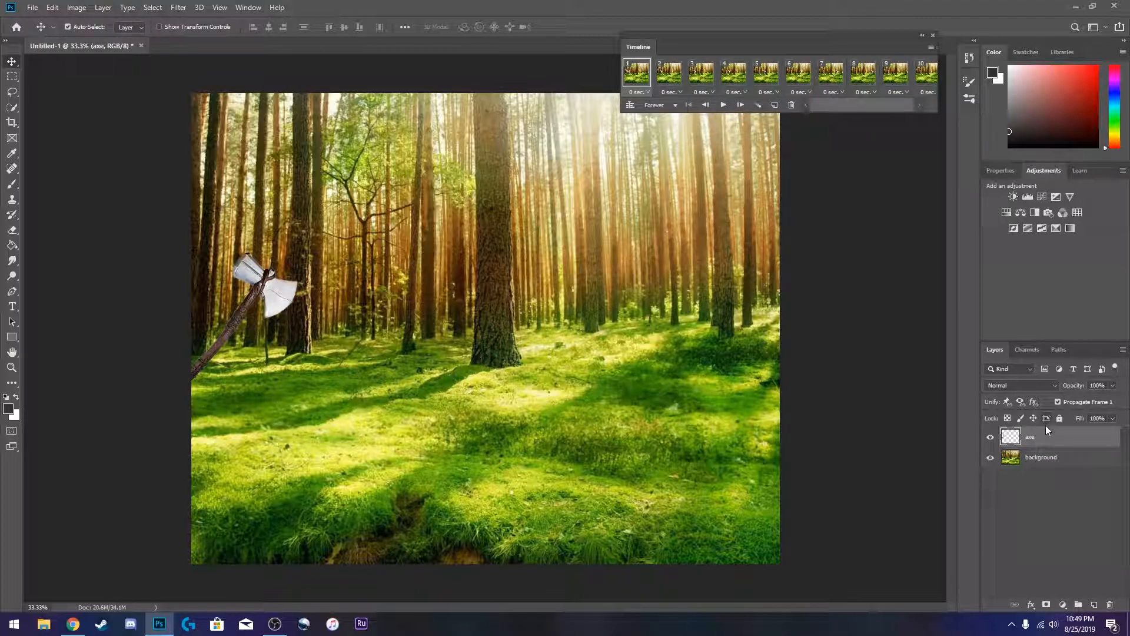
- Delete every animation frame except the first one from the timeline
left_click(666, 83)
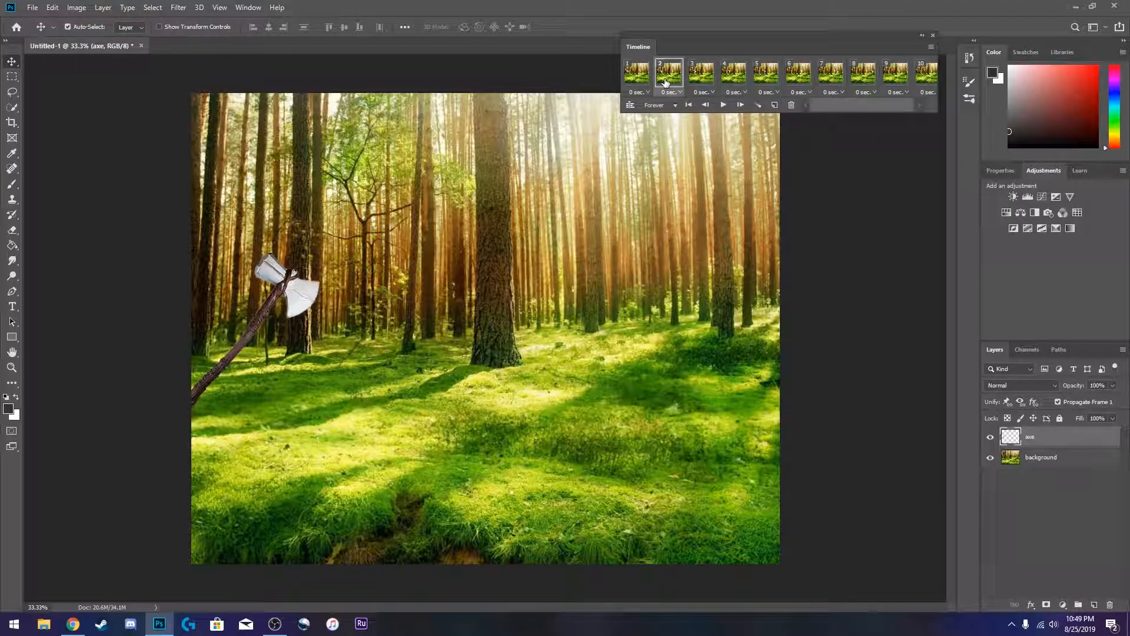
left_click_drag(814, 103, 835, 104)
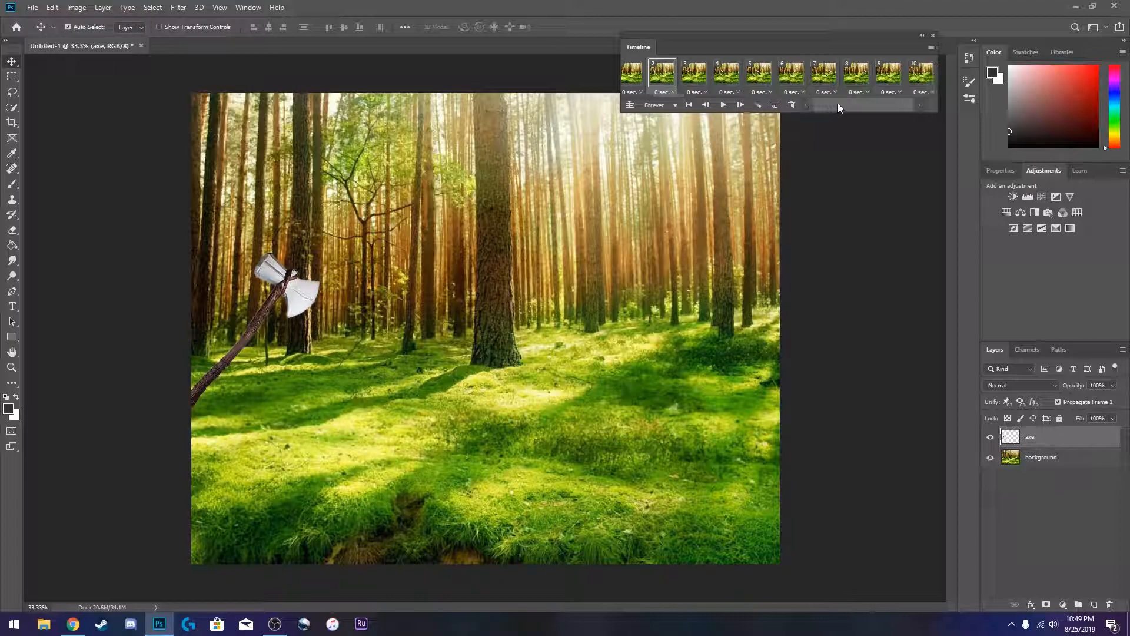
left_click(791, 105)
left_click(520, 233)
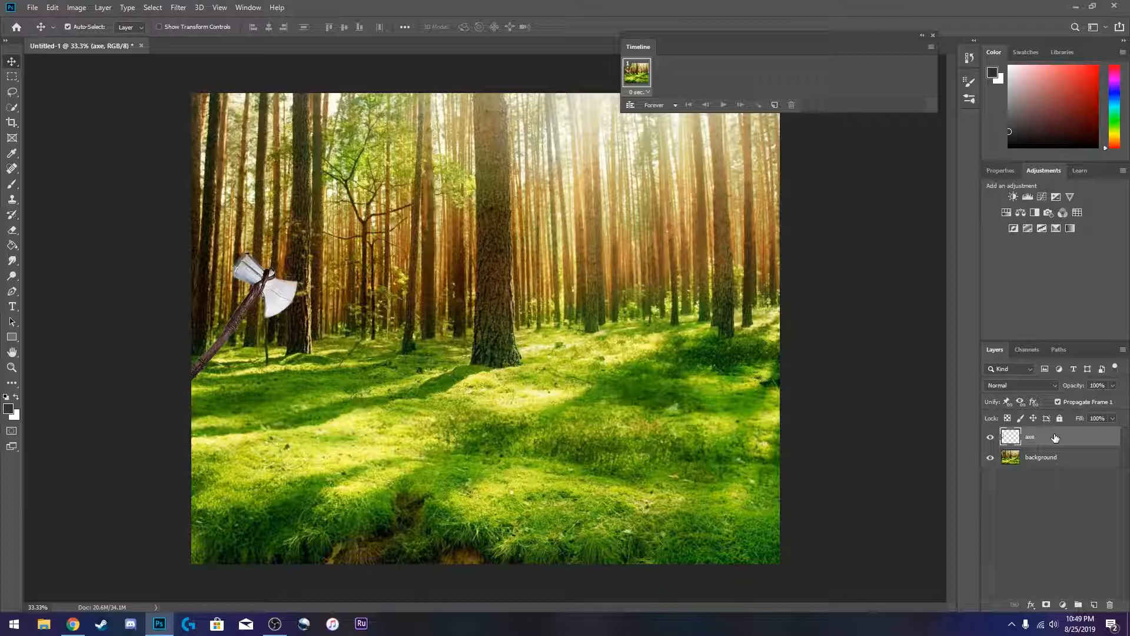
- Duplicate the axe layer nine times
key("ctrl+j")
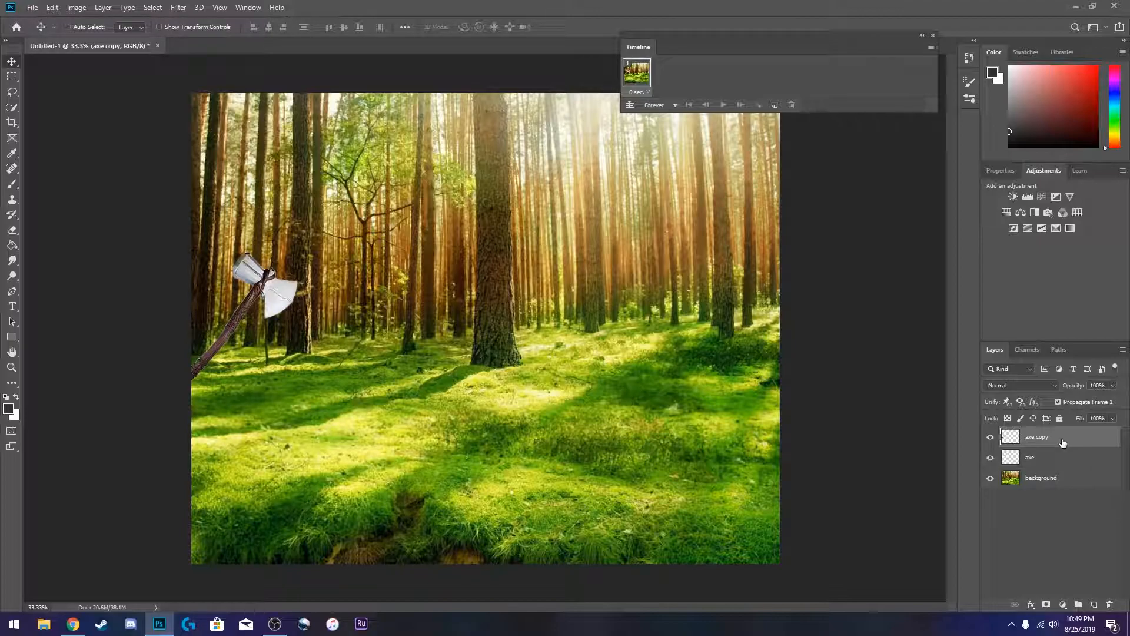
key("ctrl+j")
key("ctrl+j")
key("ctrl+j")
key("ctrl+j")
key("ctrl+j")
key("ctrl+j")
key("ctrl+j")
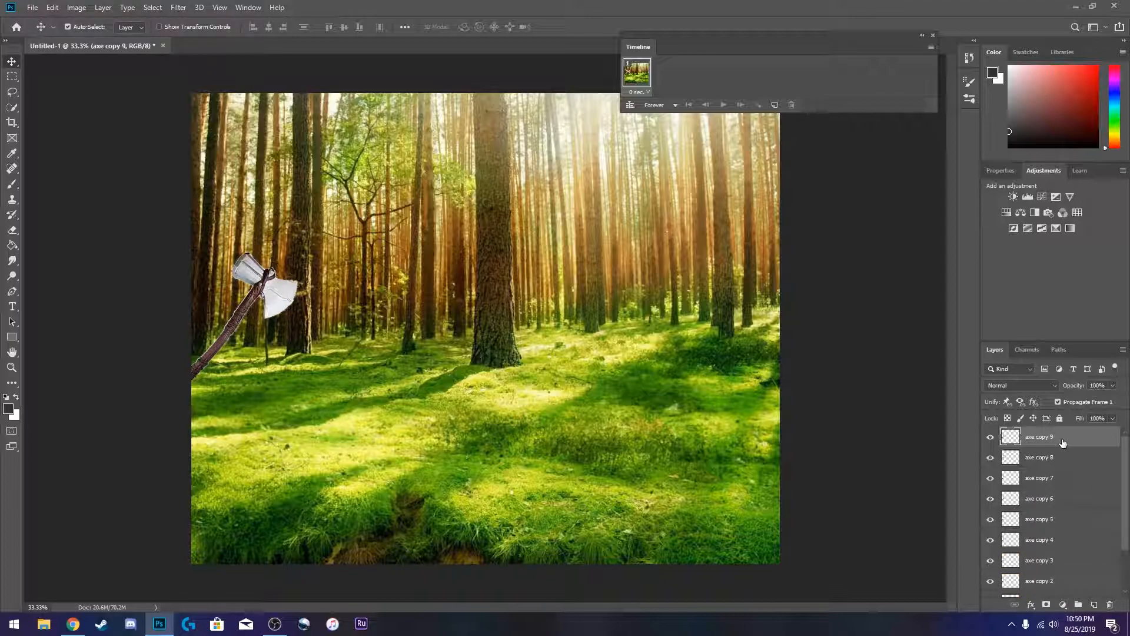
- Select the axe layer and all its copies and group them
scroll(1062, 442, "down", 2)
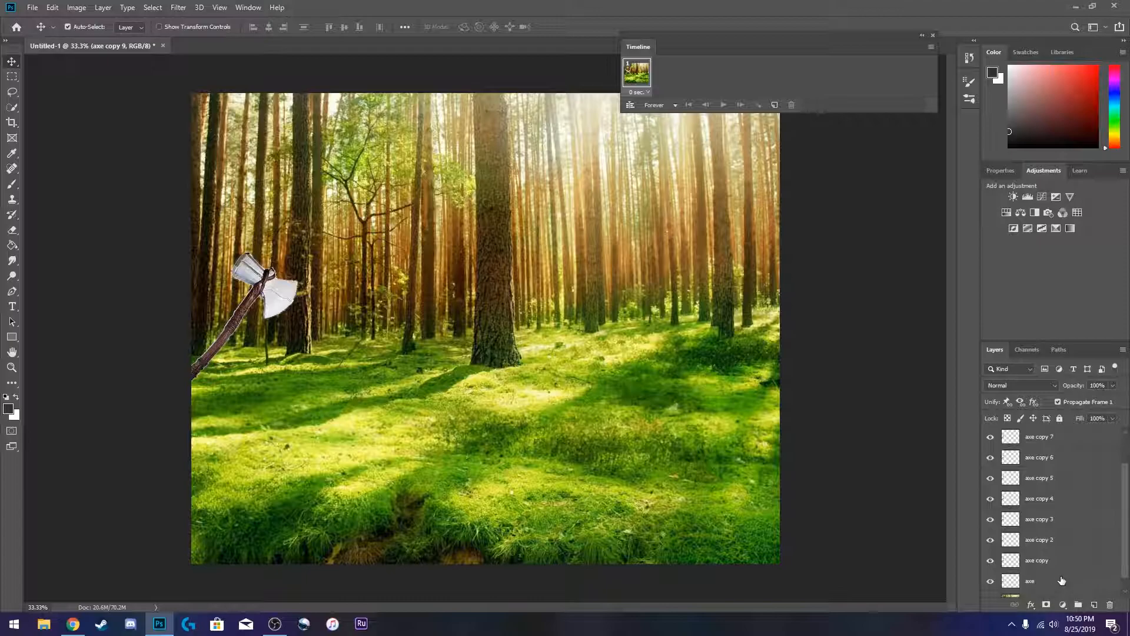
scroll(1057, 584, "down", 1)
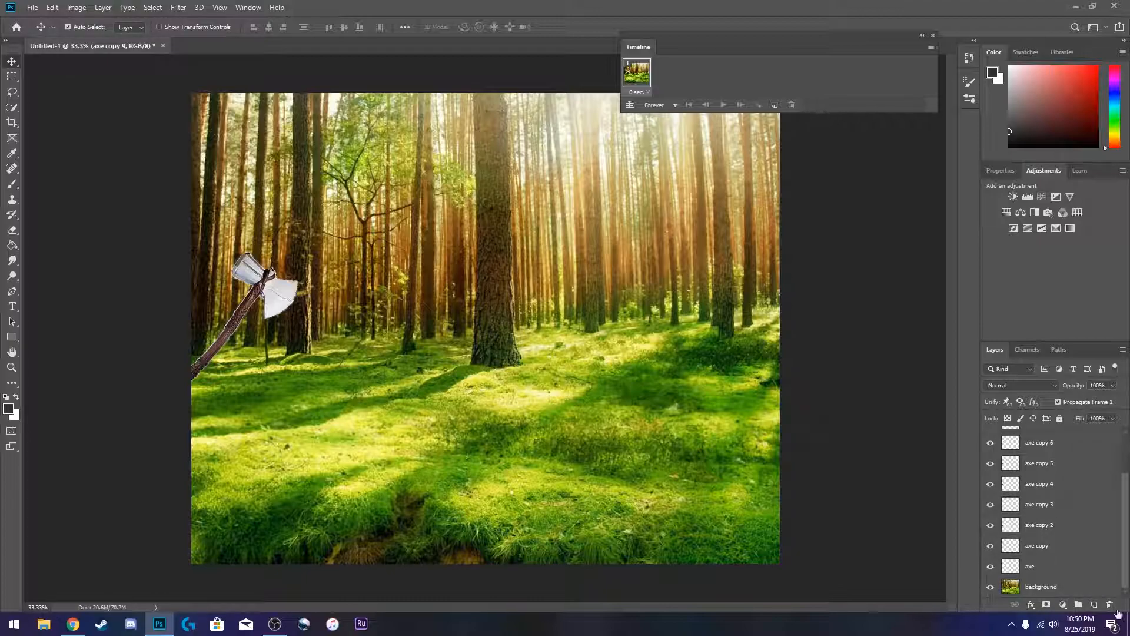
left_click(1042, 567)
scroll(1046, 566, "up", 1)
scroll(1057, 500, "up", 2)
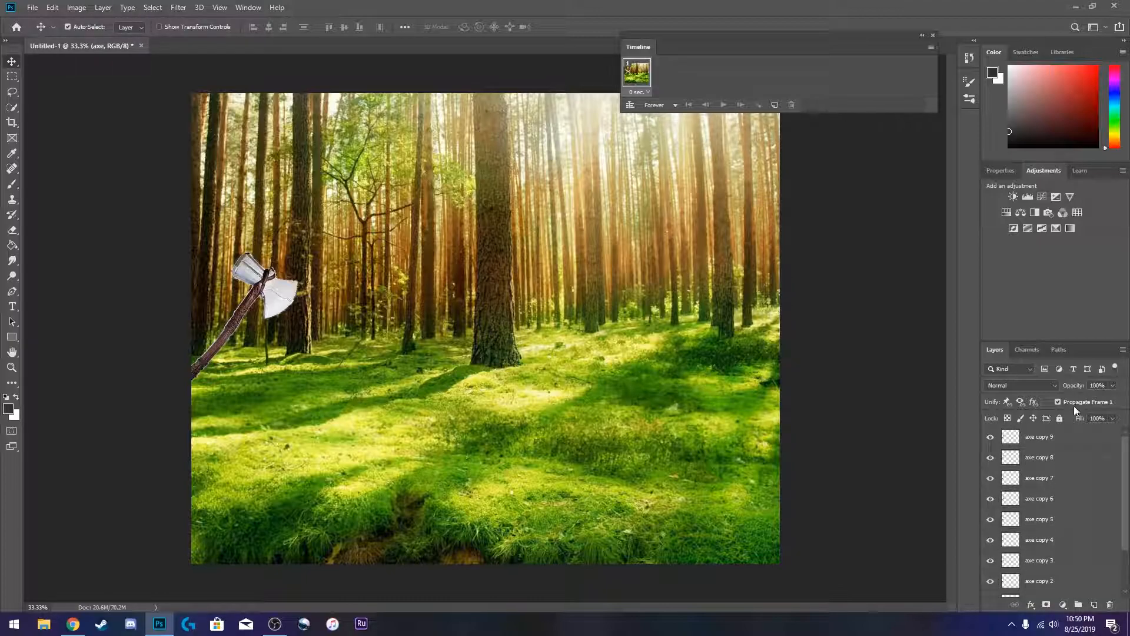
left_click(1069, 439, "shift")
key("ctrl+g")
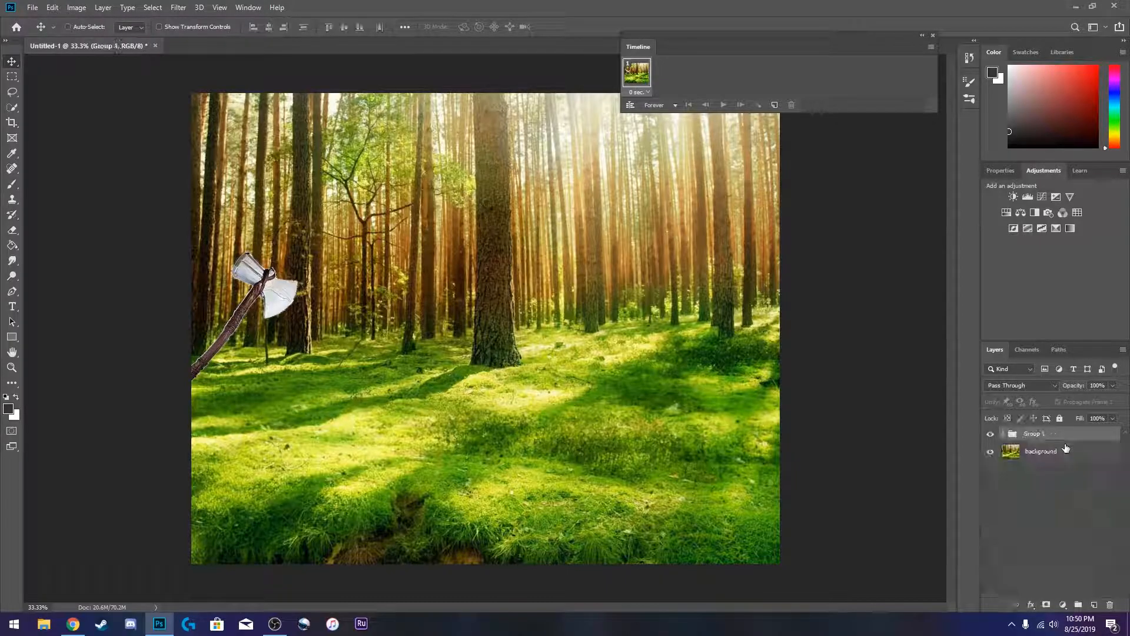
- Rename the new group Axes and expand it
double_click(1036, 435)
type("Axes")
key("Return")
left_click(1003, 435)
- Hide all the axe layers inside the Axes group
scroll(1045, 465, "down", 1)
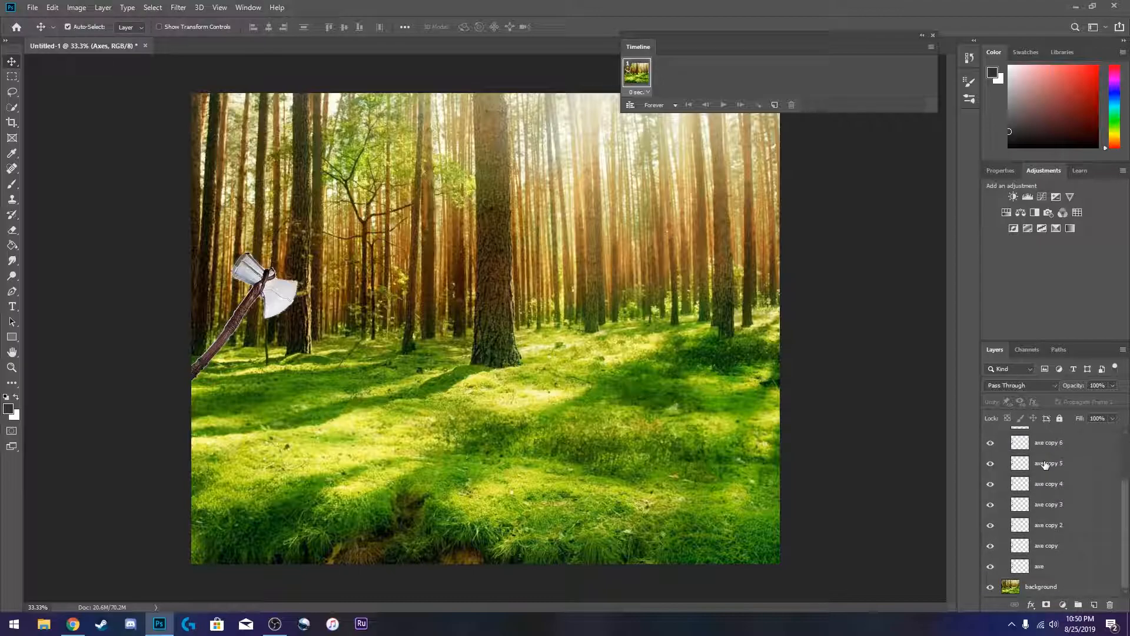
left_click(1040, 571)
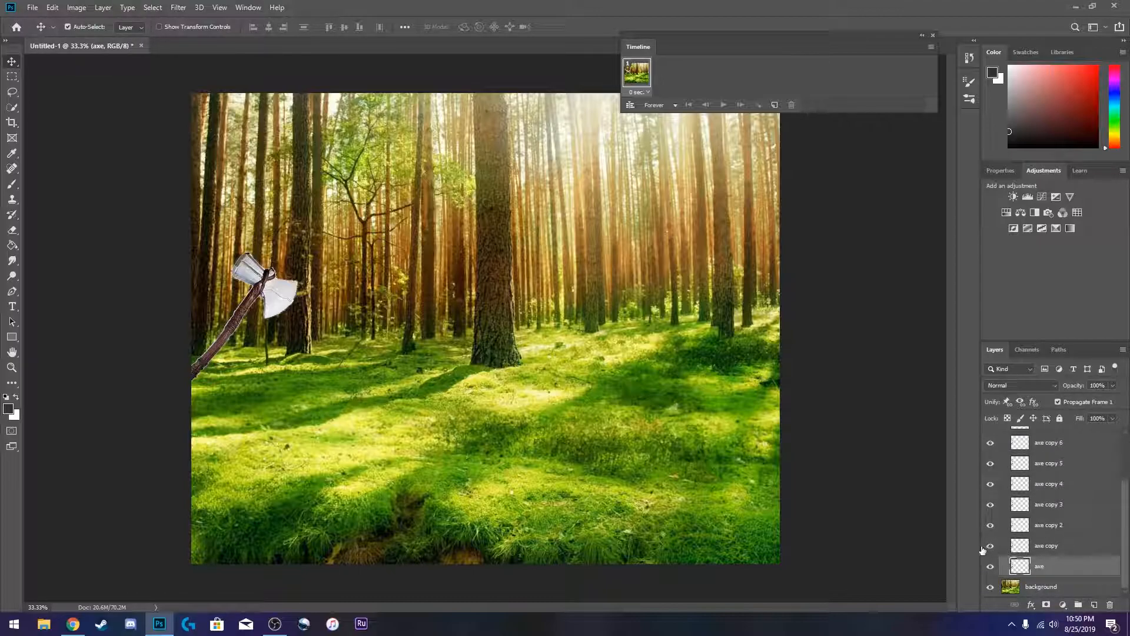
left_click_drag(992, 577, 993, 468)
scroll(994, 468, "up", 1)
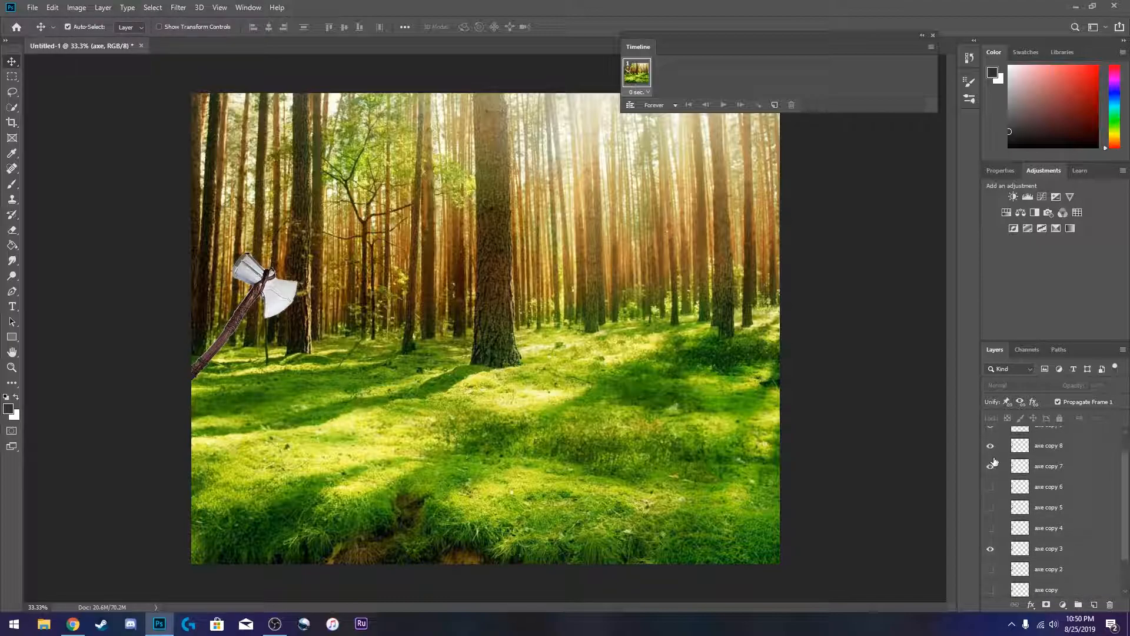
scroll(993, 455, "up", 1)
left_click(991, 574)
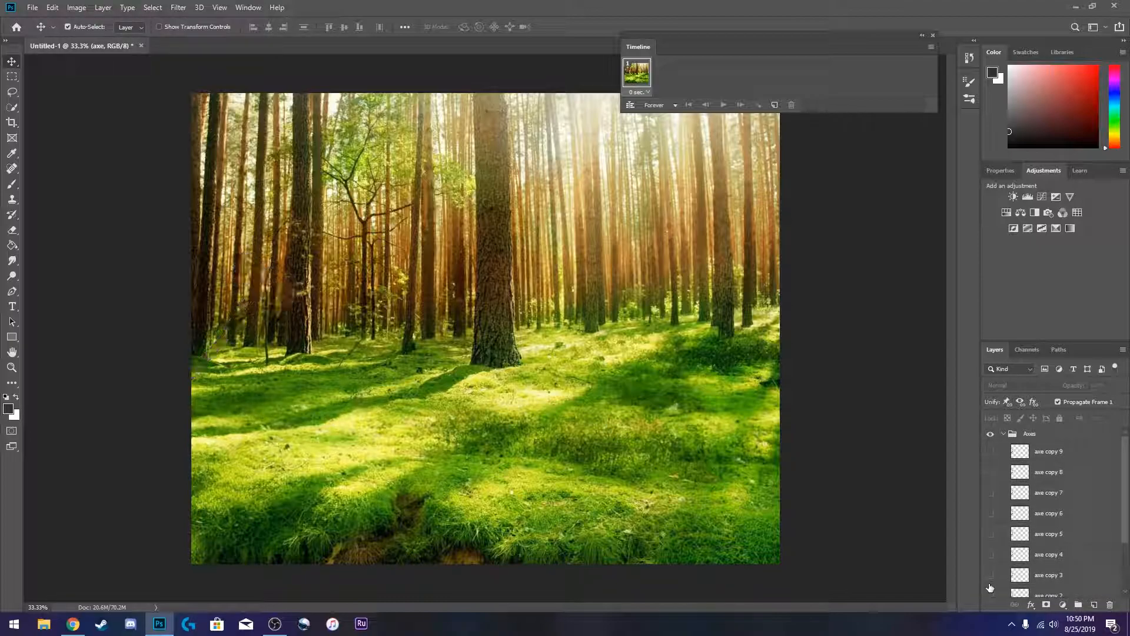
scroll(991, 531, "down", 1)
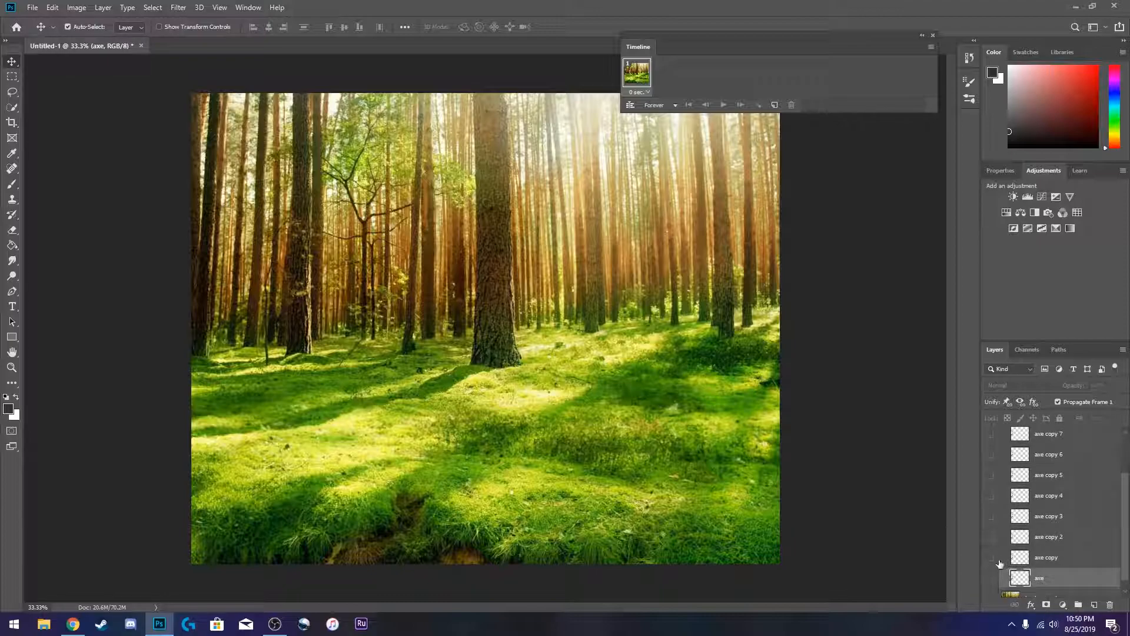
left_click(990, 558)
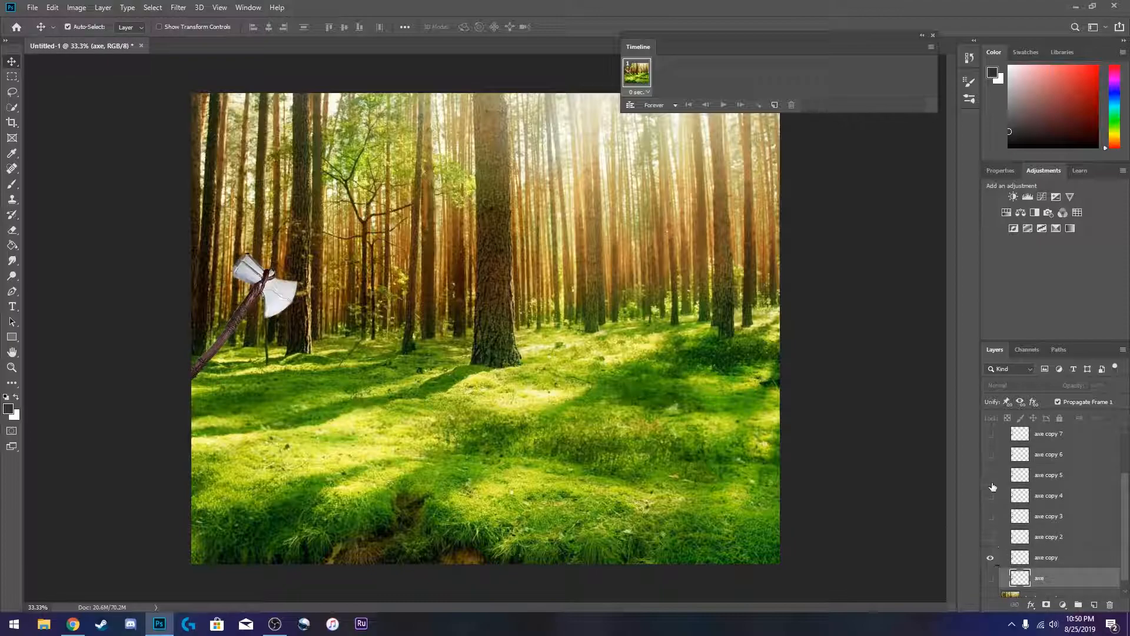
left_click(990, 558)
scroll(1070, 583, "down", 1)
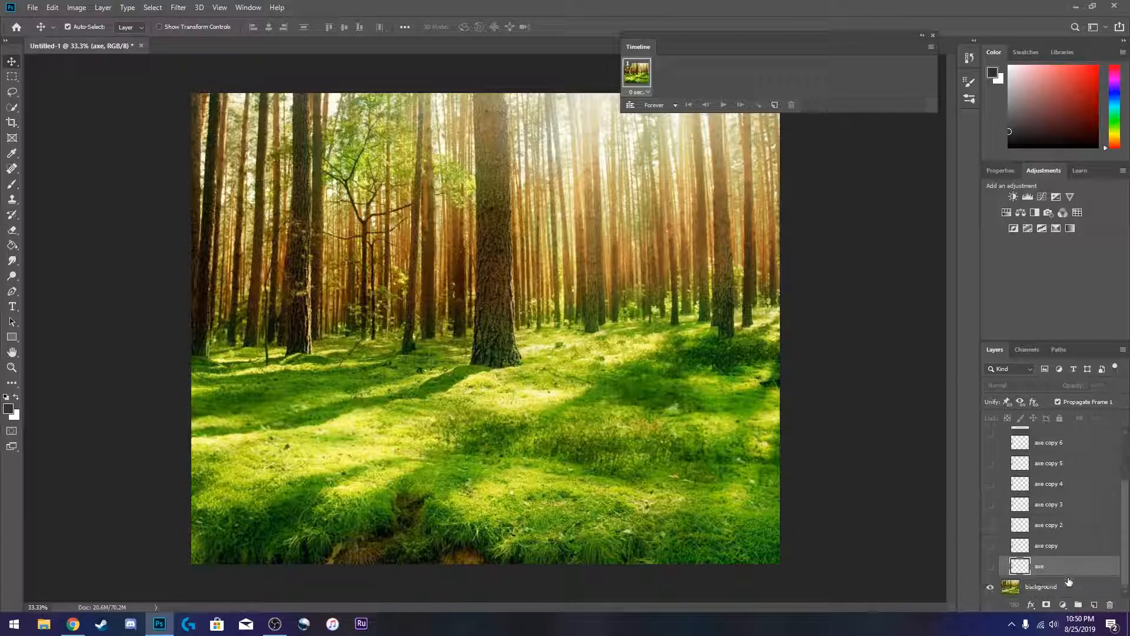
- Rename the bottom three axe layers 1, 2 and 3
double_click(1040, 567)
key("Return")
double_click(1052, 548)
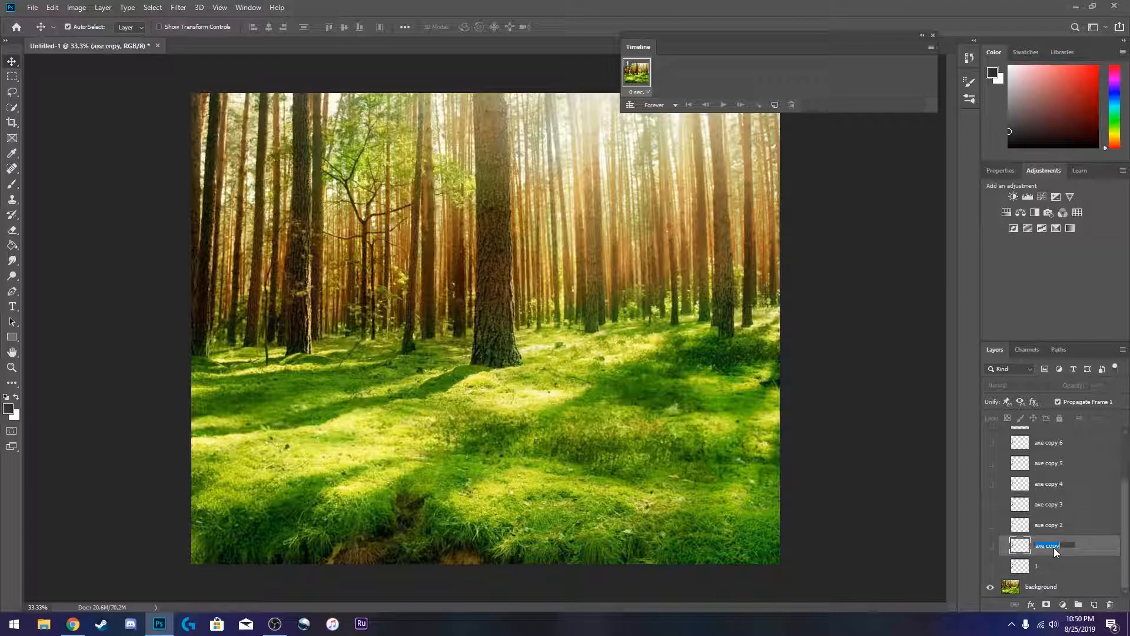
type("2")
key("Return")
double_click(1054, 524)
type("3")
key("Return")
- Rename the next three axe layers in the Axes group 4, 5 and 6
double_click(1057, 504)
type("4")
key("Return")
double_click(1057, 484)
type("5")
key("Return")
scroll(1066, 499, "up", 2)
double_click(1063, 507)
type("6")
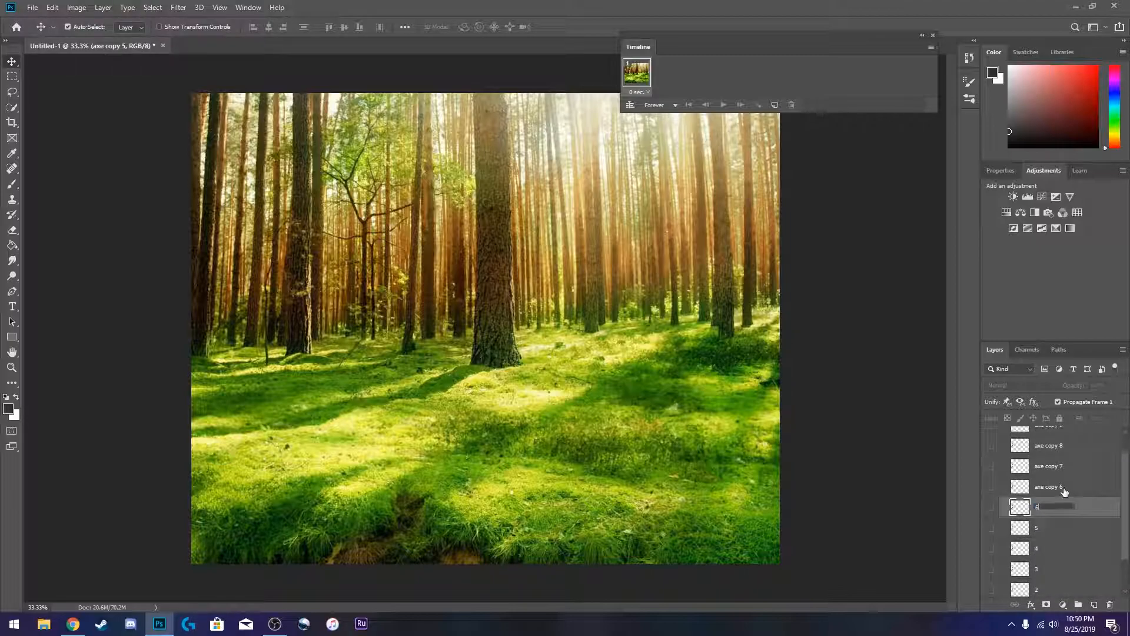
key("Return")
- Rename the remaining axe copies 7, 8, 9 and 10, dismissing an accidentally opened Layer Style dialog
double_click(1064, 487)
type("7")
key("Return")
double_click(1050, 466)
type("8")
key("Return")
double_click(1047, 447)
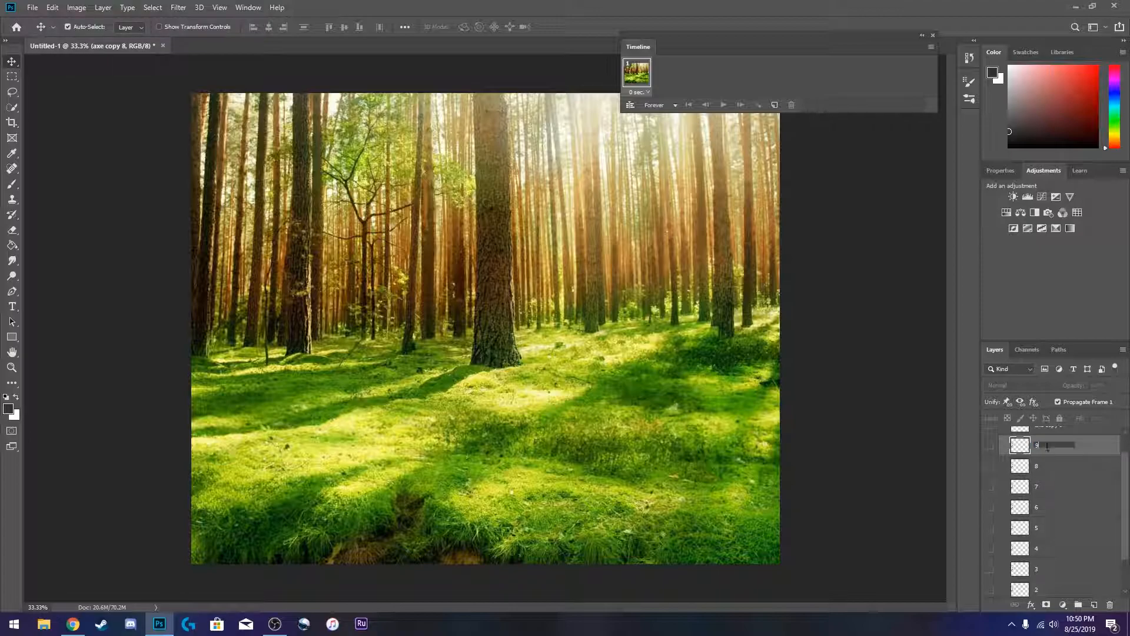
type("9")
key("Return")
double_click(1047, 432)
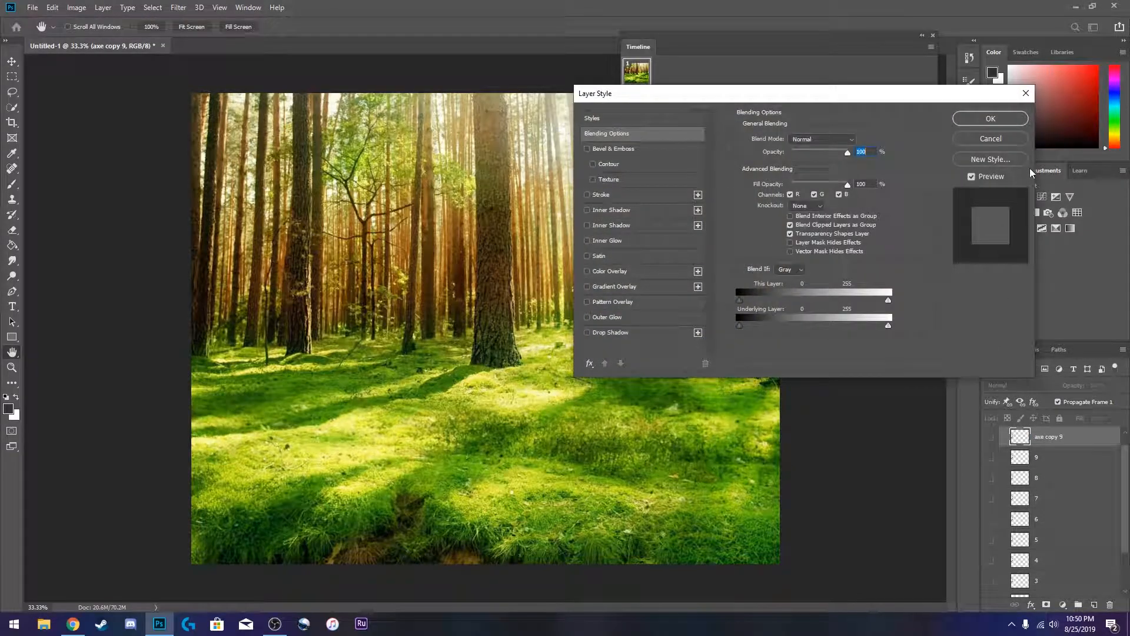
left_click(991, 139)
double_click(1049, 436)
type("10")
key("Return")
- Show axe layer 1 and duplicate the animation frame until the timeline holds ten frames
scroll(1047, 448, "down", 3)
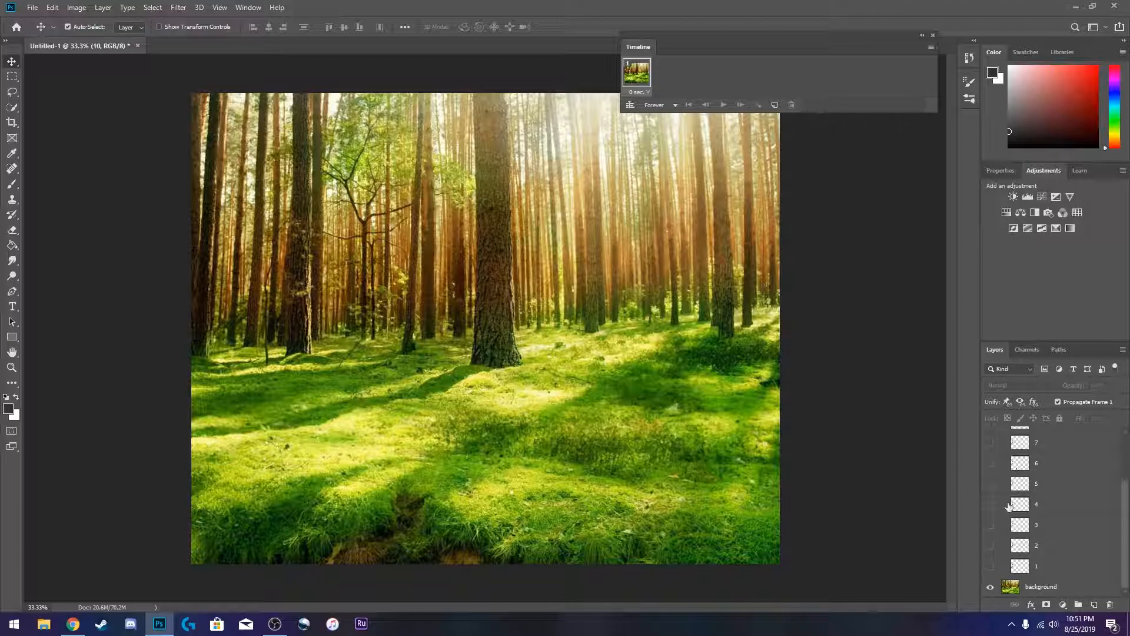
left_click(991, 567)
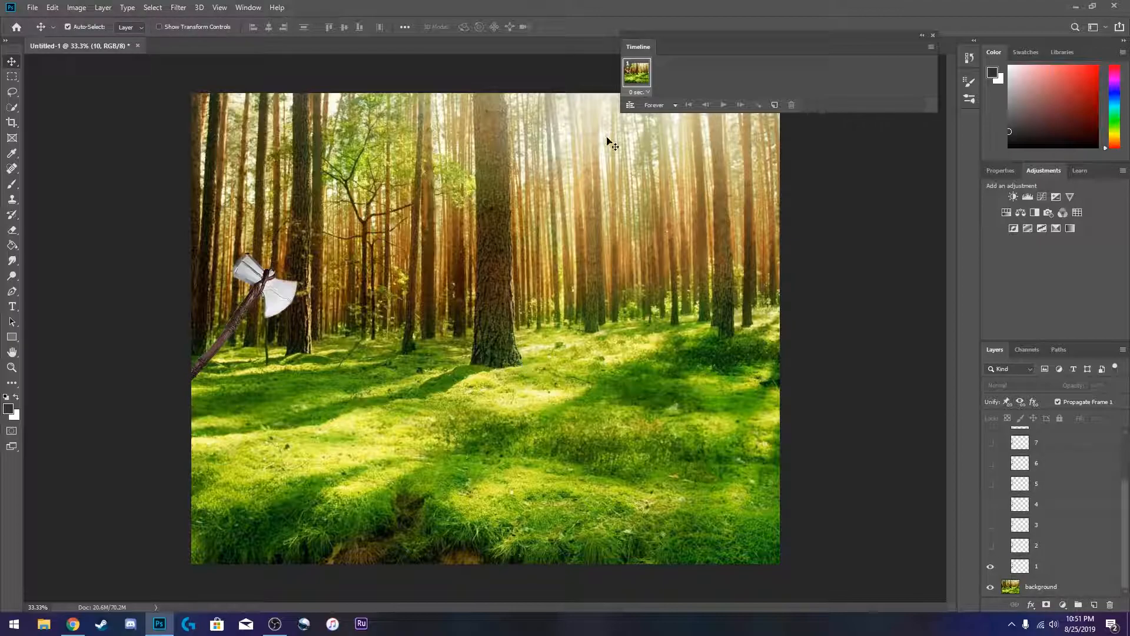
left_click(775, 106)
left_click(774, 106)
left_click(775, 105)
left_click(775, 105)
left_click(775, 105)
left_click(775, 105)
left_click(774, 106)
left_click(774, 106)
left_click_drag(621, 73, 584, 73)
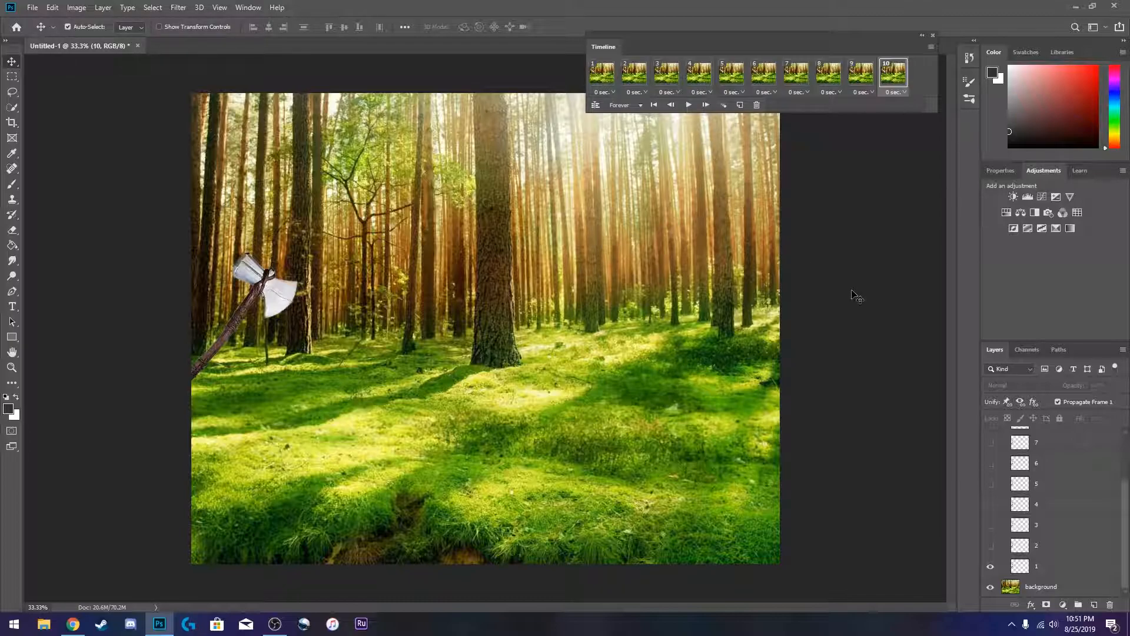
- Set frames 2 and 3 to hide layer 1 and show axe layers 2 and 3 respectively
left_click(602, 80)
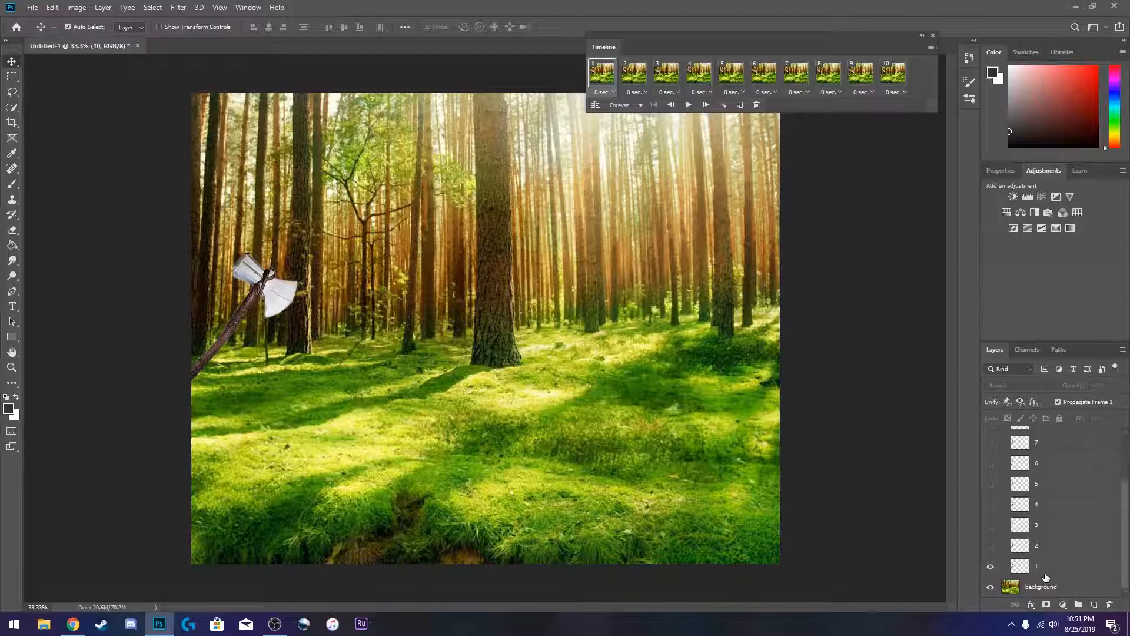
left_click(625, 76)
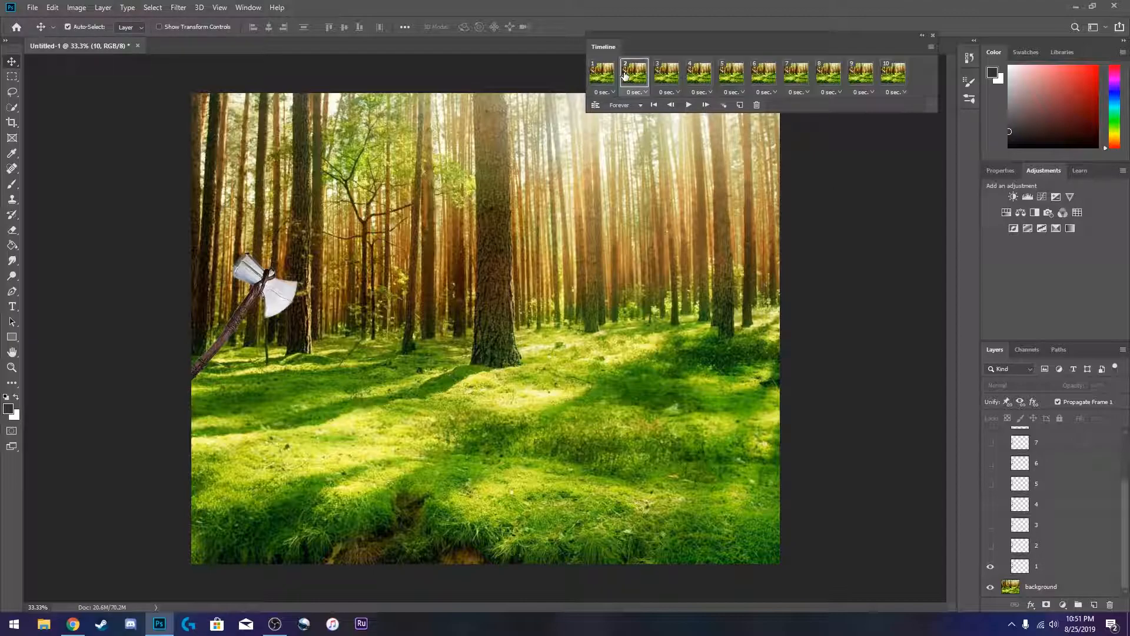
left_click(991, 566)
left_click(597, 77)
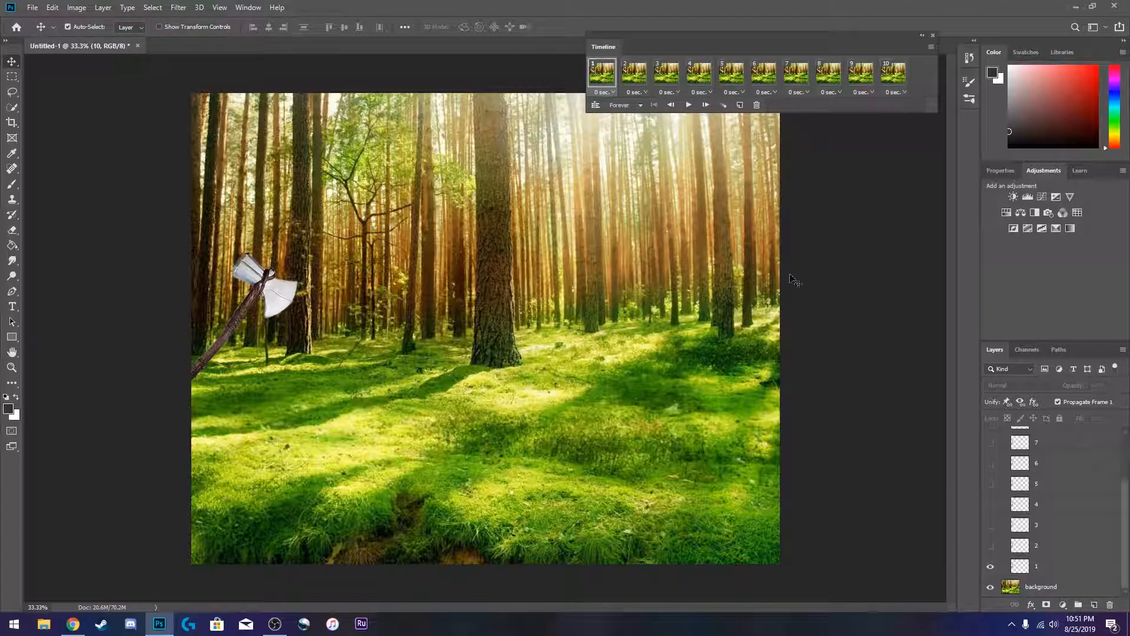
left_click(626, 78)
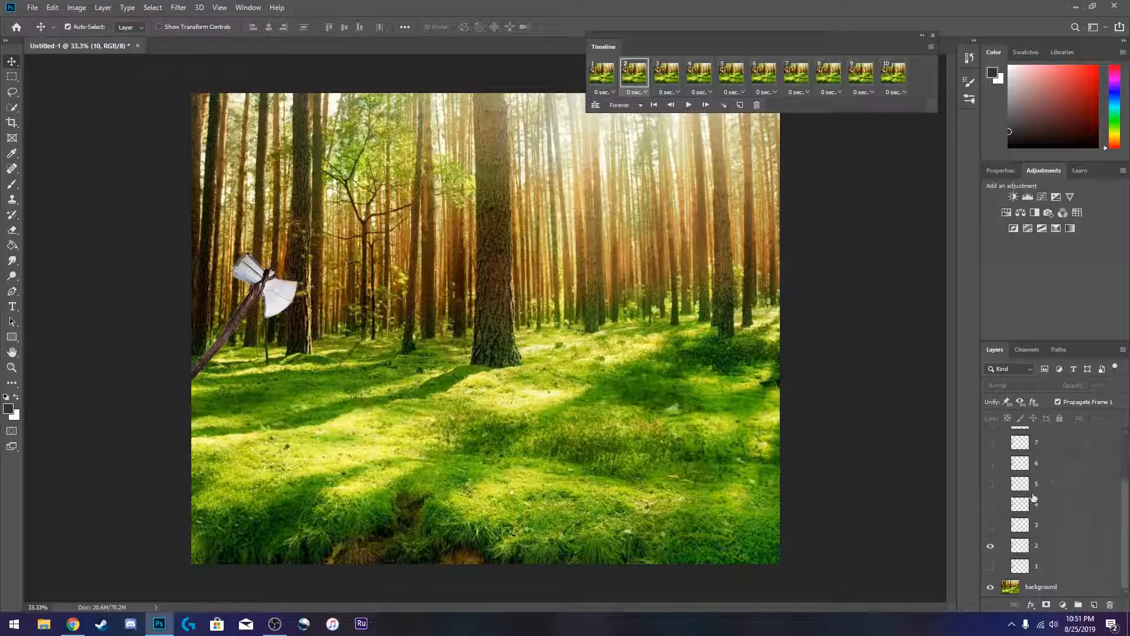
left_click(656, 78)
left_click(991, 569)
left_click(990, 526)
- Set frames 4 and 5 to hide layer 1 and show axe layers 4 and 5 respectively
left_click(697, 77)
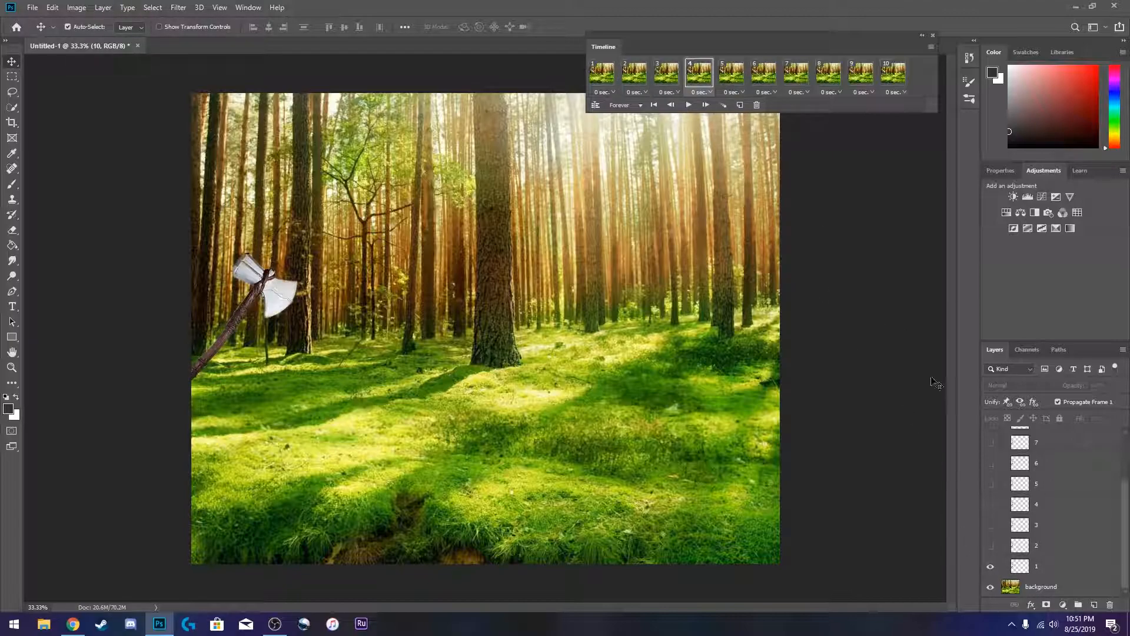
left_click(991, 566)
left_click(991, 504)
left_click(730, 76)
left_click(990, 567)
left_click(993, 545)
left_click(991, 484)
- Set frames 6 and 7 to show only axe layers 6 and 7 respectively
left_click(753, 80)
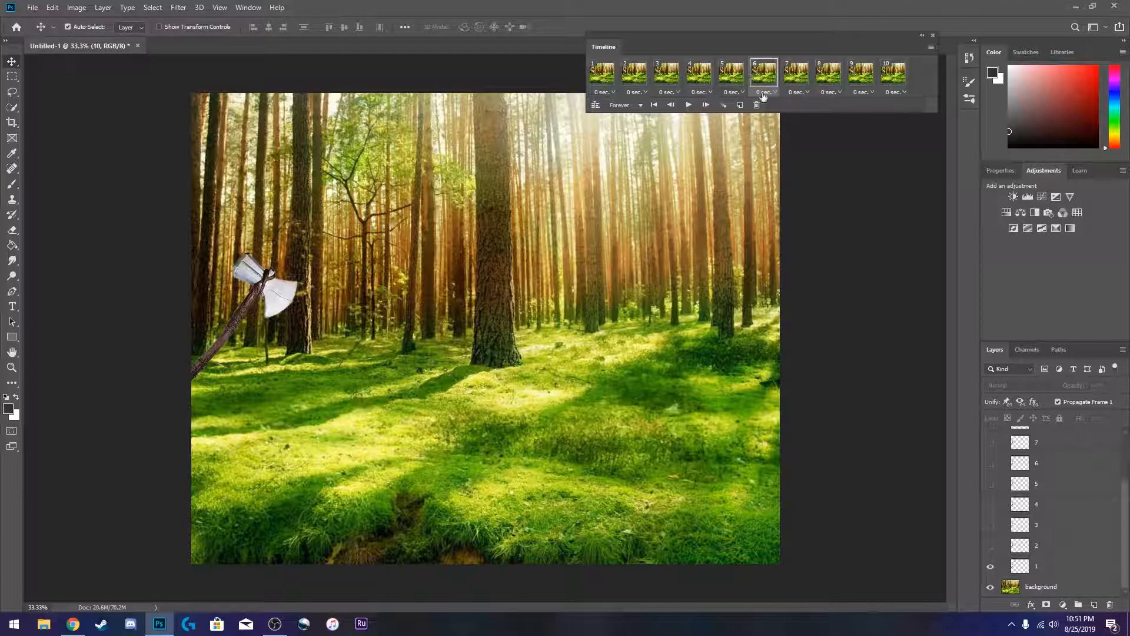
left_click(992, 484)
left_click(992, 463)
left_click(787, 75)
left_click(991, 567)
left_click(991, 443)
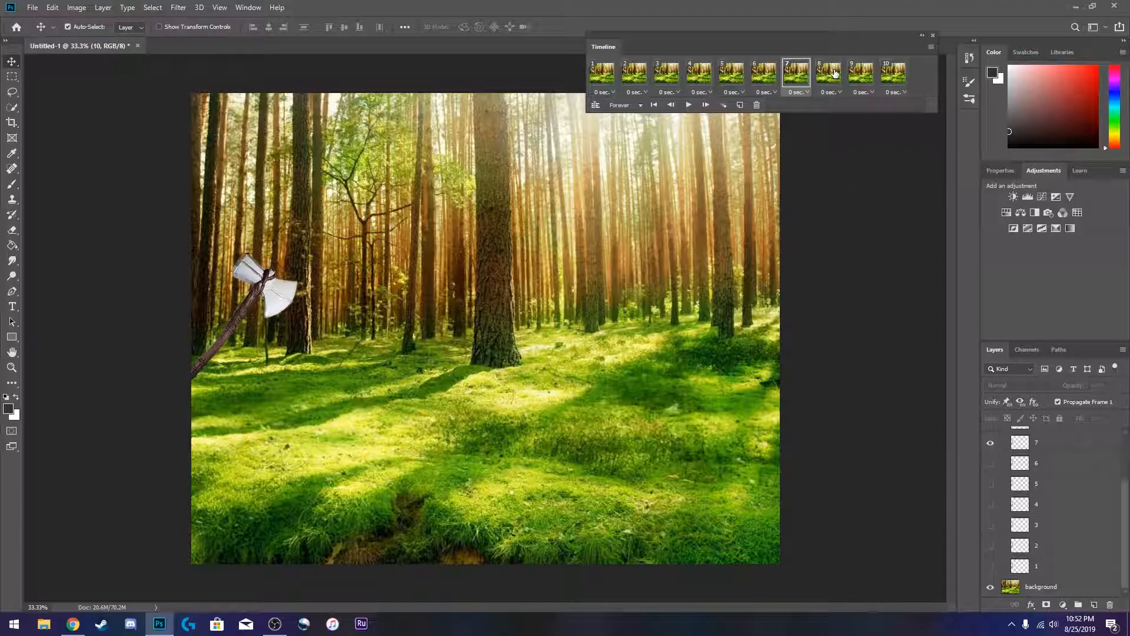
- Set frames 8 and 9 to hide layer 1 and show axe layers 8 and 9 respectively
left_click(829, 74)
left_click(991, 566)
left_click(991, 566)
scroll(1019, 486, "up", 2)
left_click(990, 451)
left_click(861, 73)
scroll(1019, 518, "down", 2)
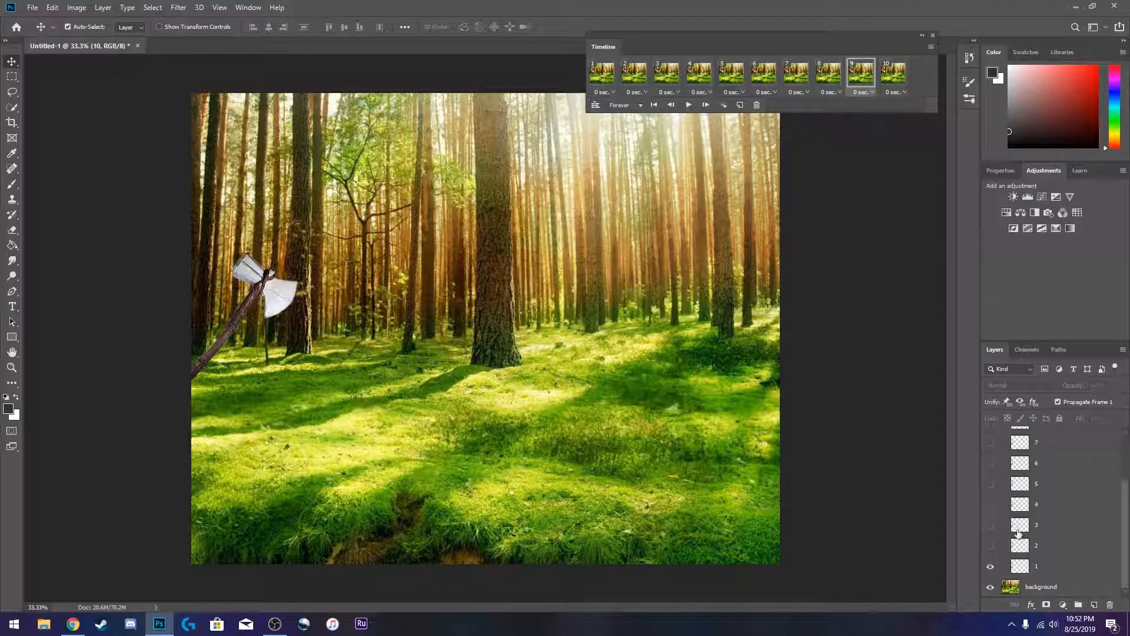
left_click(991, 566)
scroll(1018, 536, "up", 2)
left_click(990, 432)
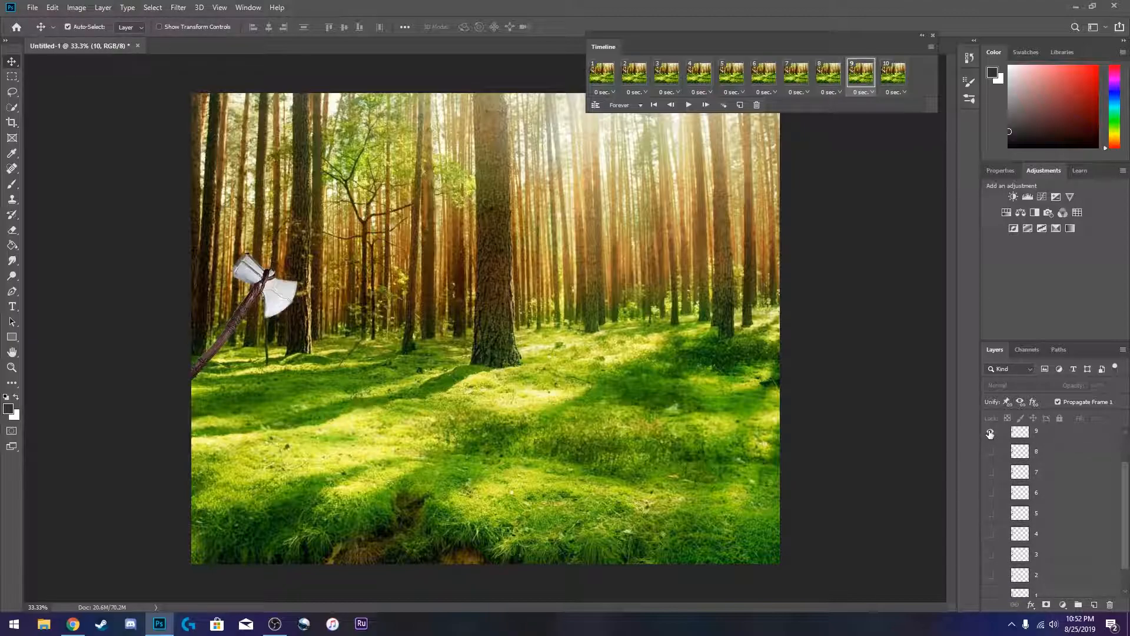
- Set frame 10 to hide layer 1 and show axe layer 10, then return to frame 1
left_click(893, 74)
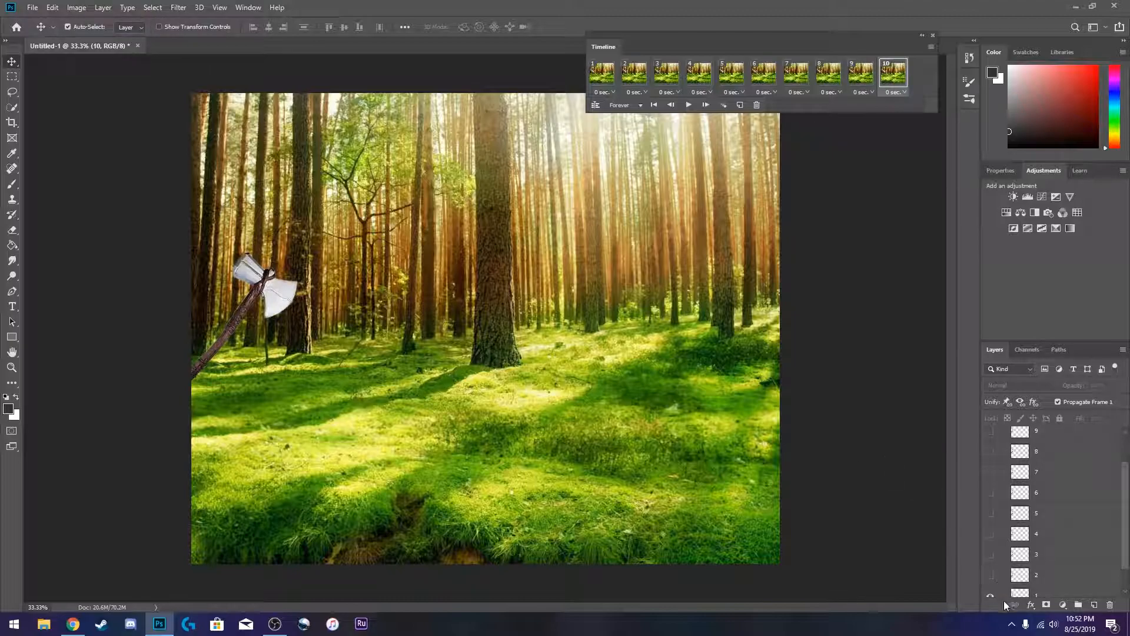
left_click(988, 597)
scroll(1017, 561, "up", 2)
left_click(990, 451)
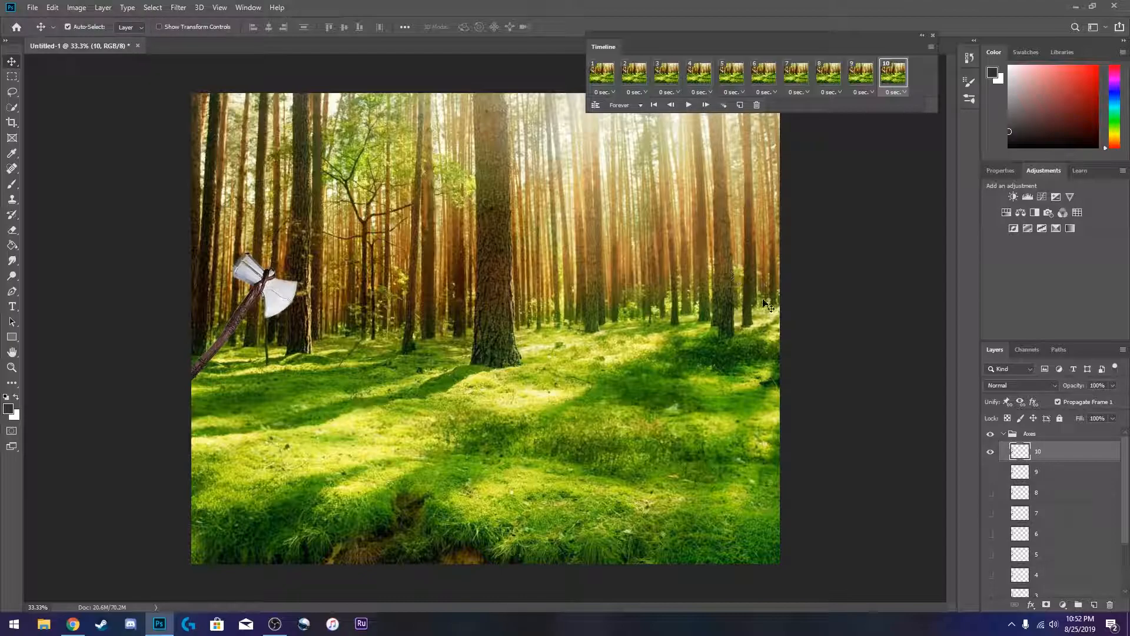
left_click(601, 73)
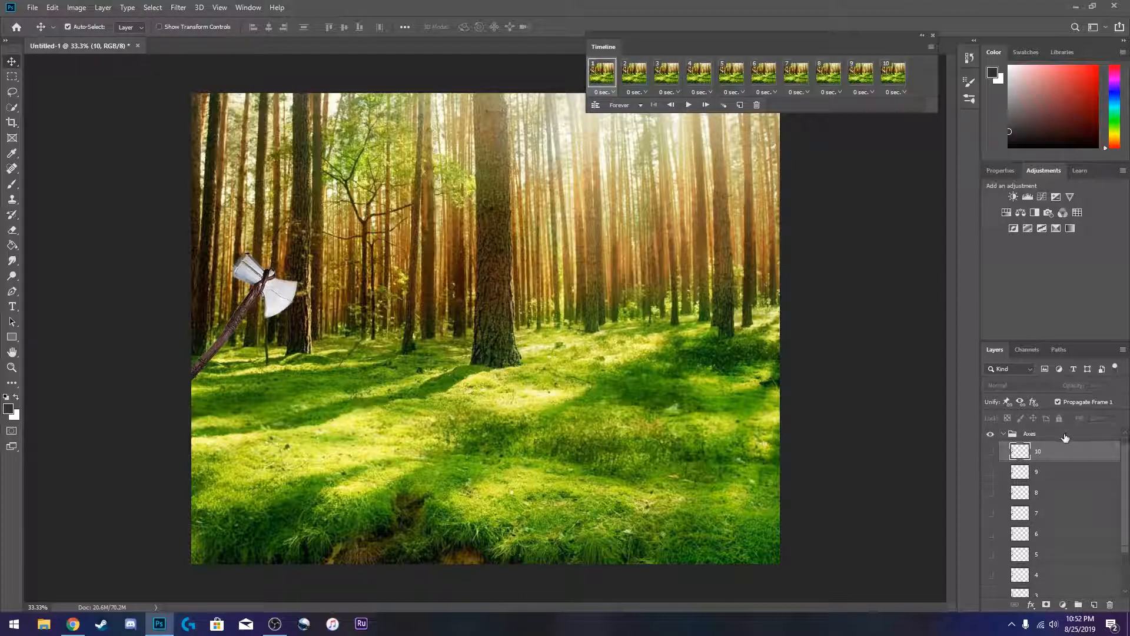
scroll(1066, 440, "down", 2)
scroll(1057, 477, "up", 3)
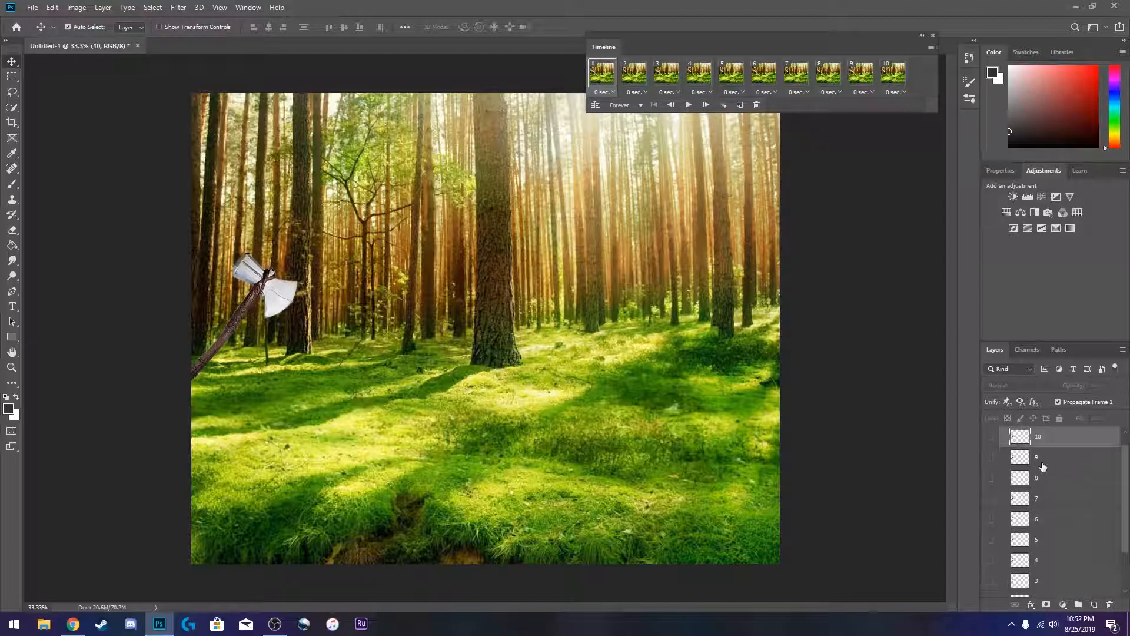
left_click(1004, 436)
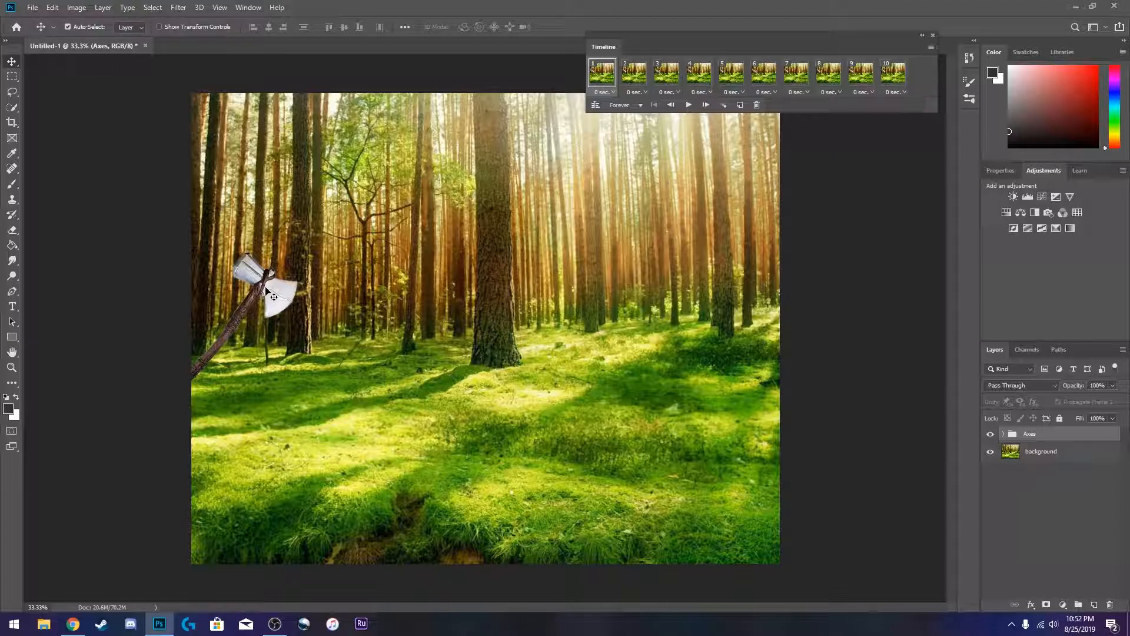
left_click(1003, 433)
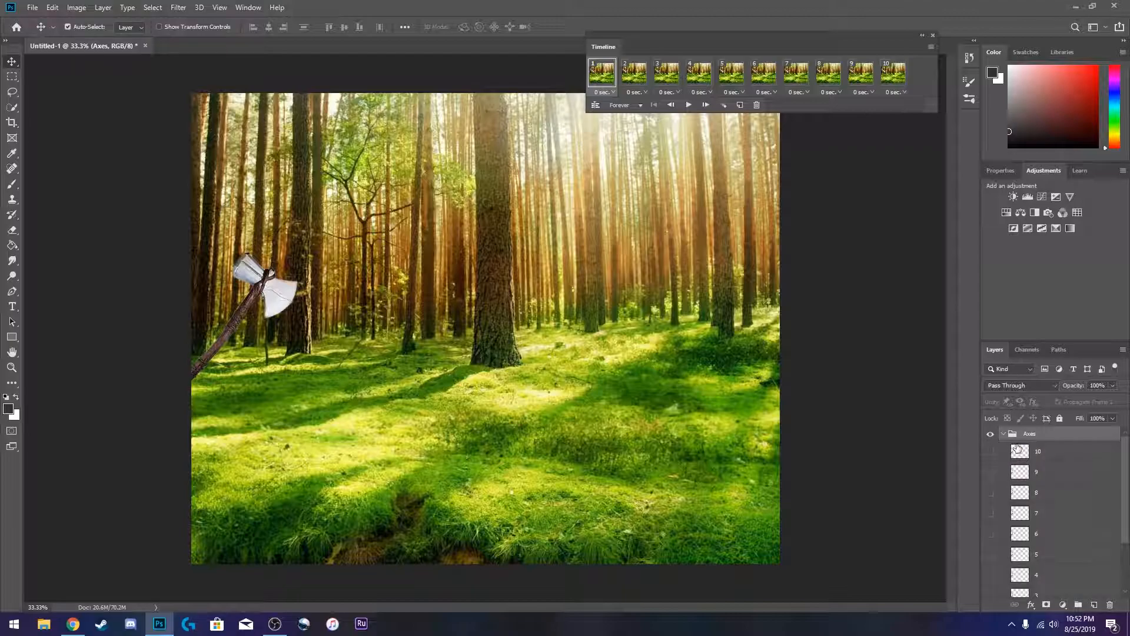
- In frame 2, move layer 2's axe right to about X 548 px and hide layer 1
left_click(634, 72)
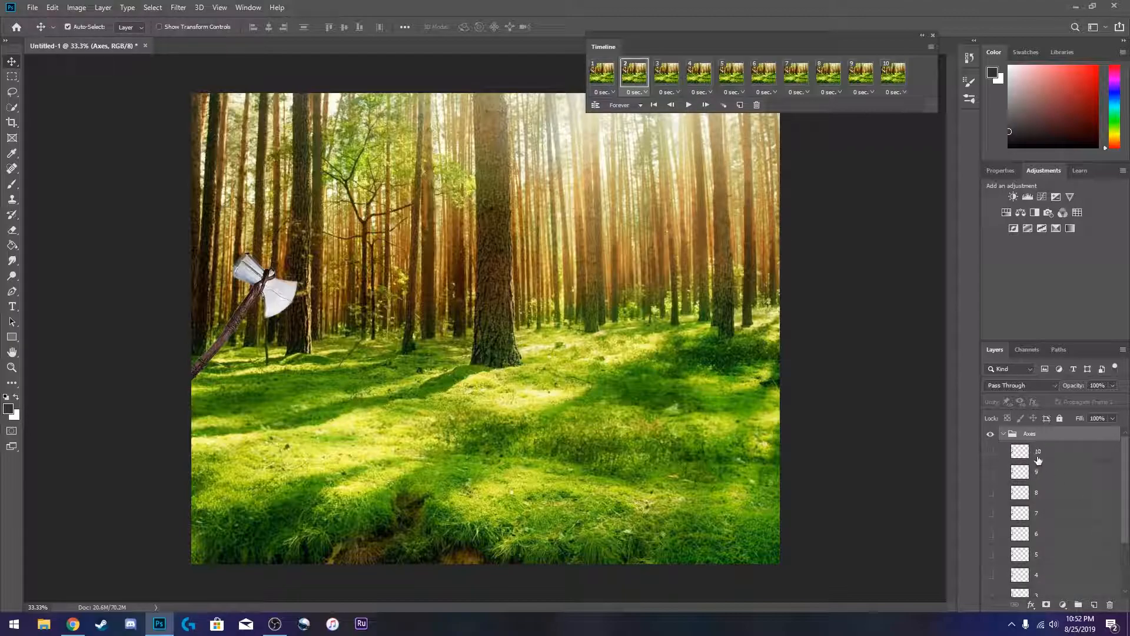
scroll(1038, 466, "down", 2)
scroll(1039, 467, "down", 1)
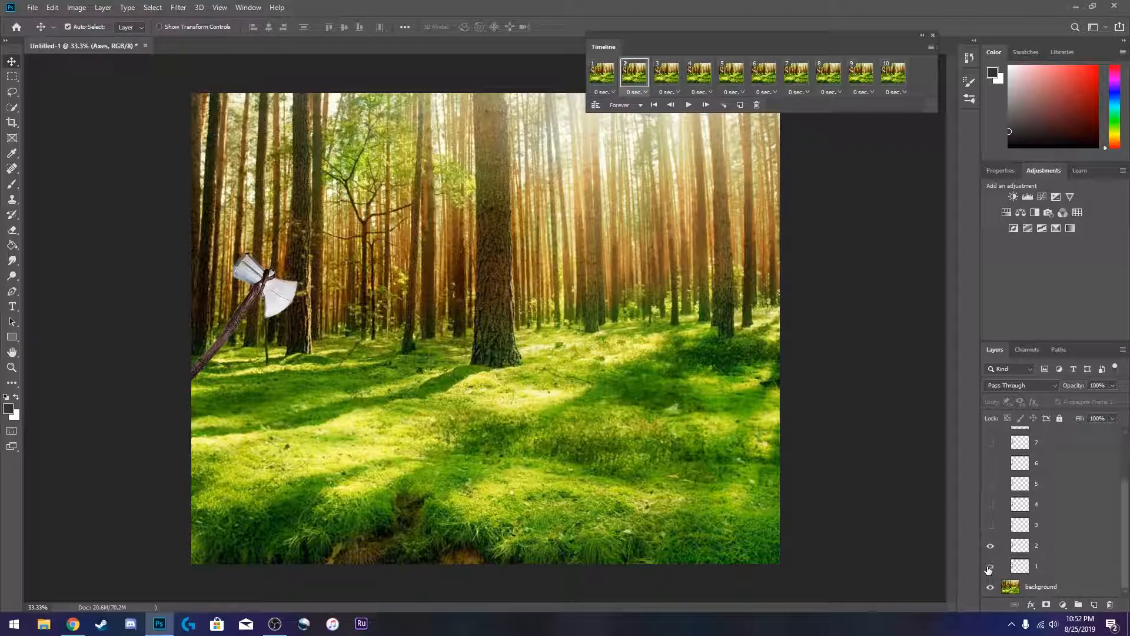
left_click(1052, 550)
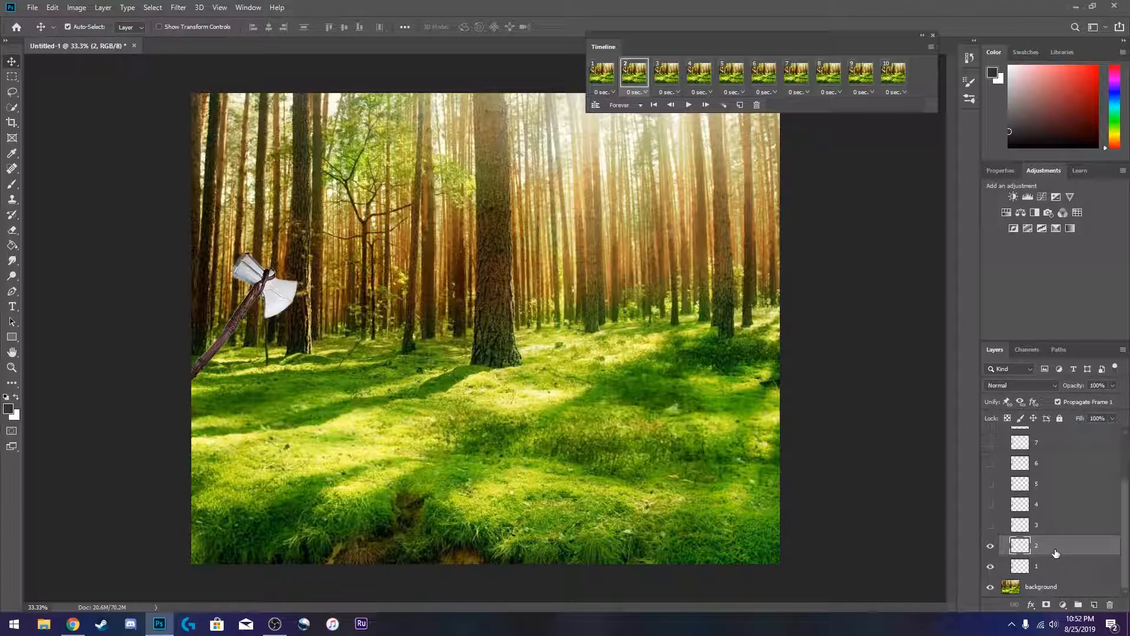
key("ctrl+t")
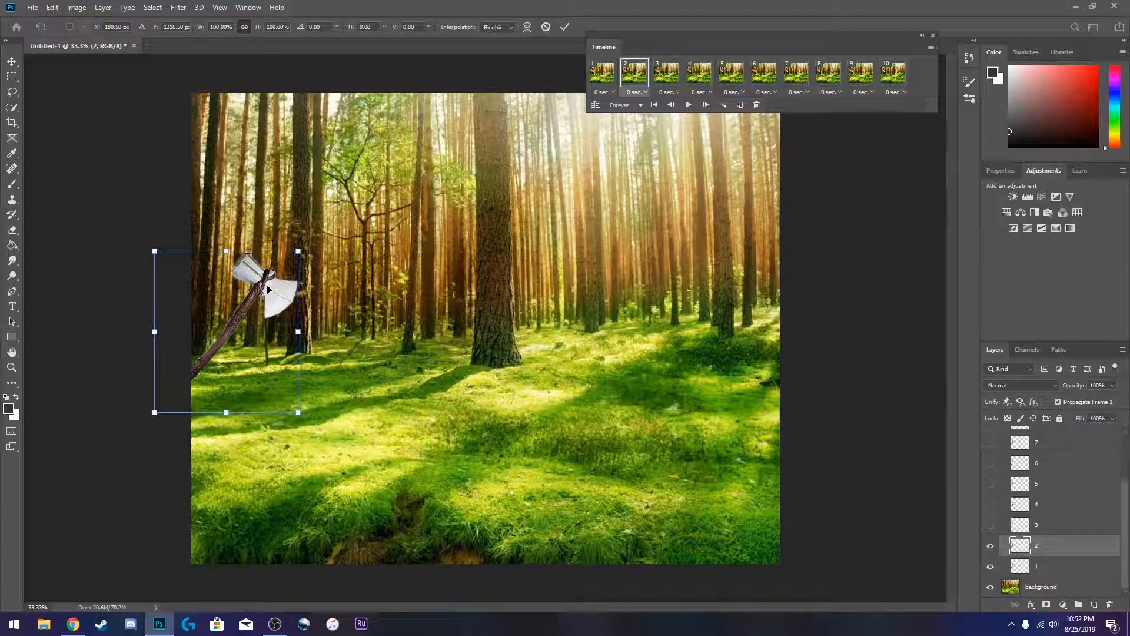
left_click_drag(268, 288, 336, 288)
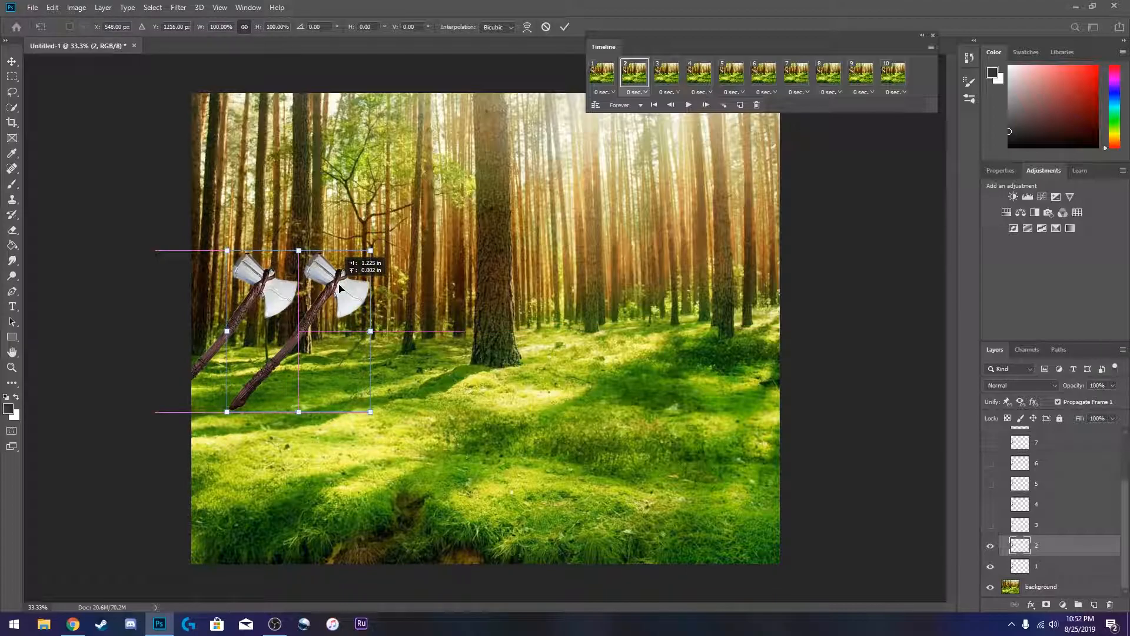
mouse_move(340, 288)
left_mouse_down()
mouse_move(398, 288)
mouse_move(340, 291)
left_mouse_up()
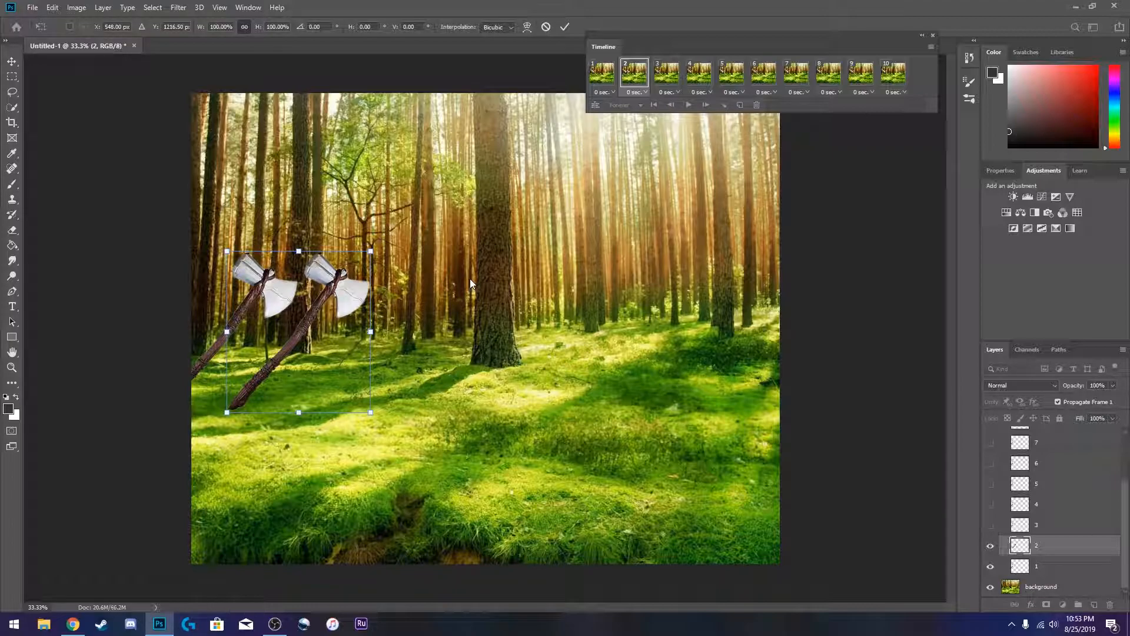
key("Return")
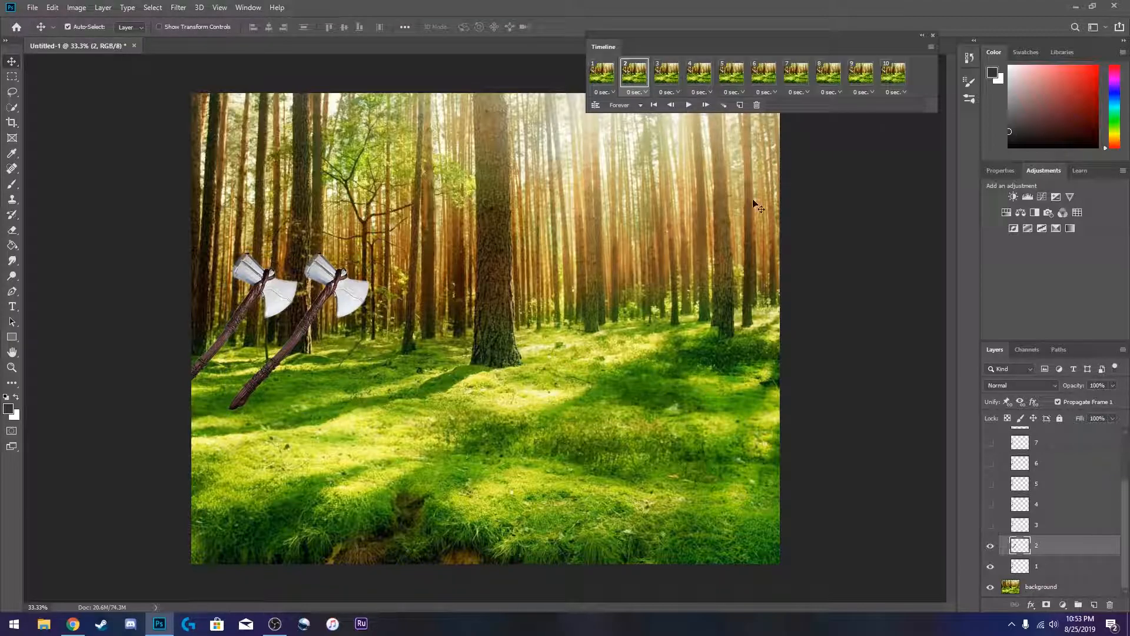
left_click(990, 566)
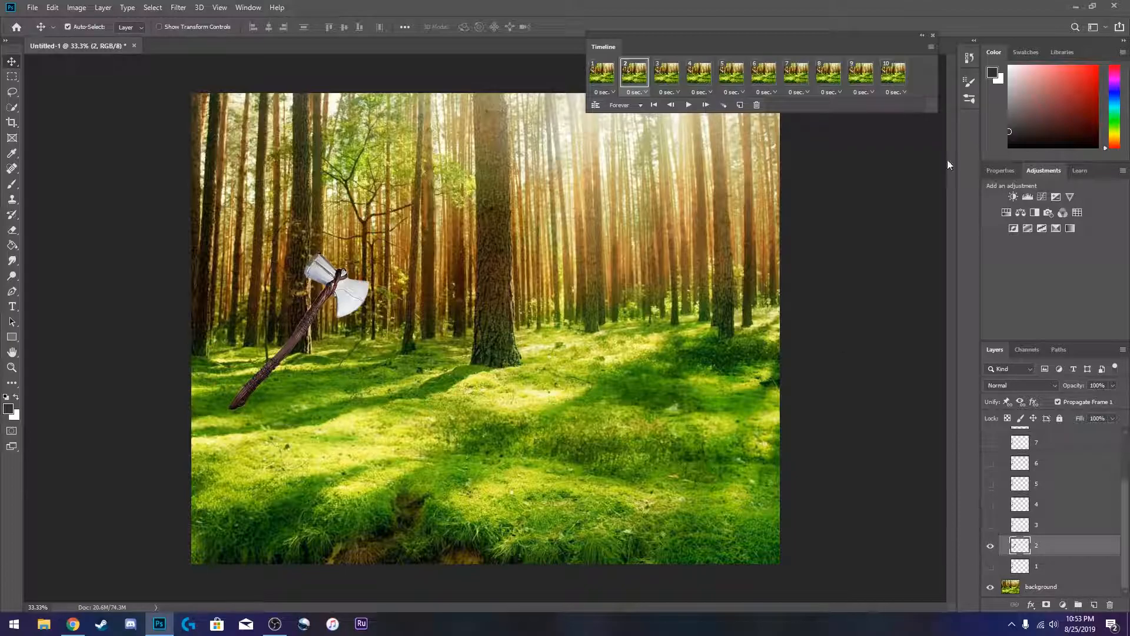
left_click(601, 83)
left_click(706, 105)
- In frame 3, move layer 3's axe right to about X 916 px, temporarily showing layer 2 for reference
left_click(658, 78)
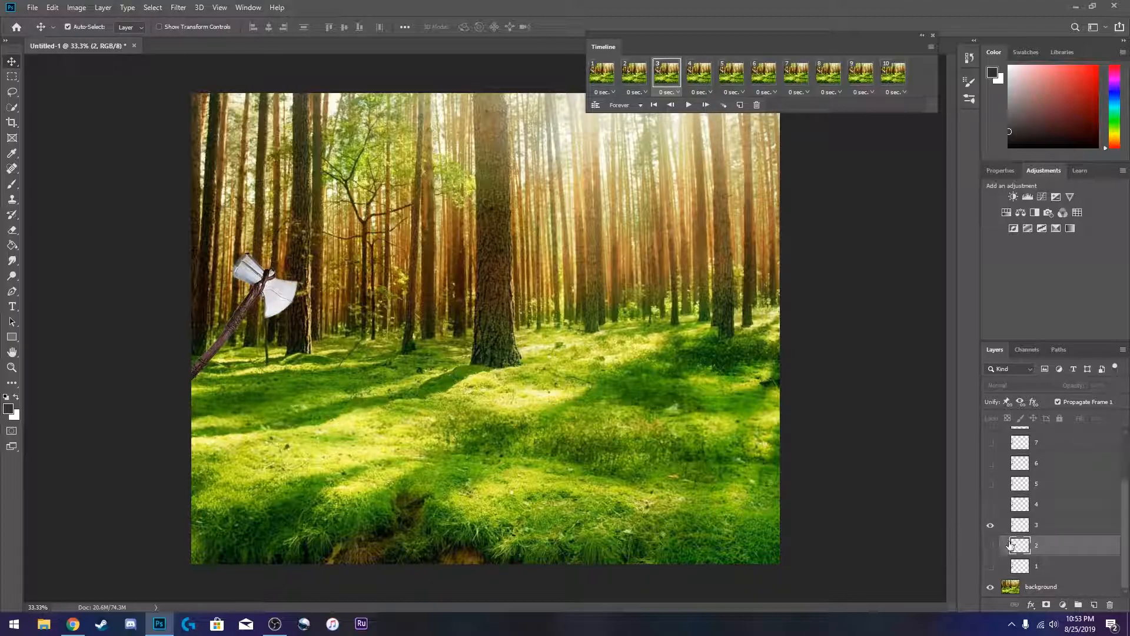
left_click(990, 546)
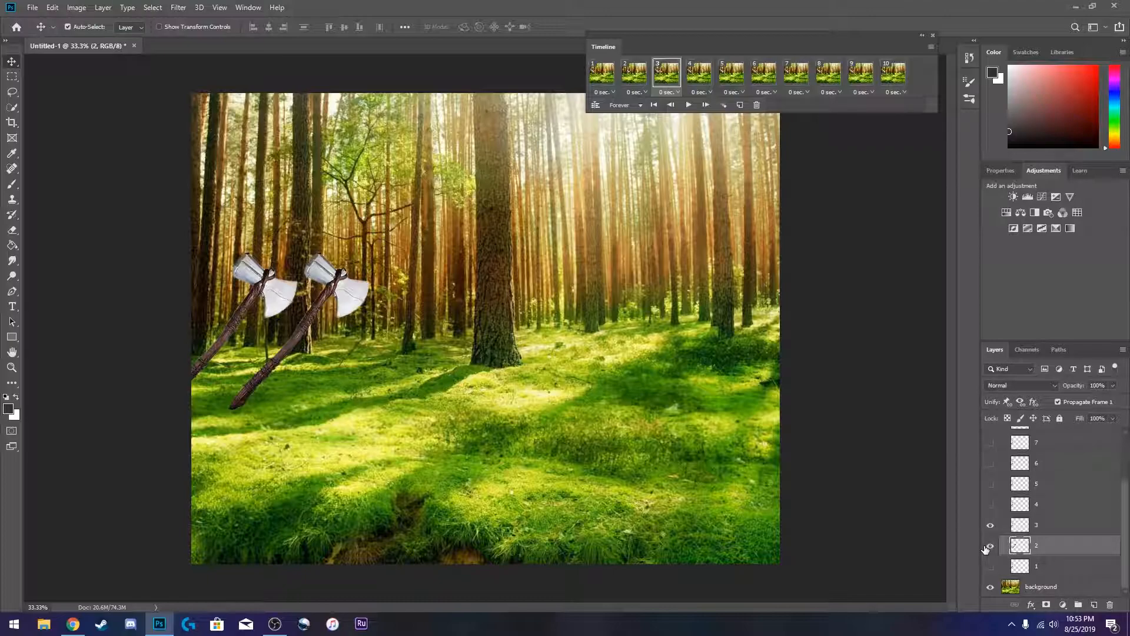
left_click(1053, 530)
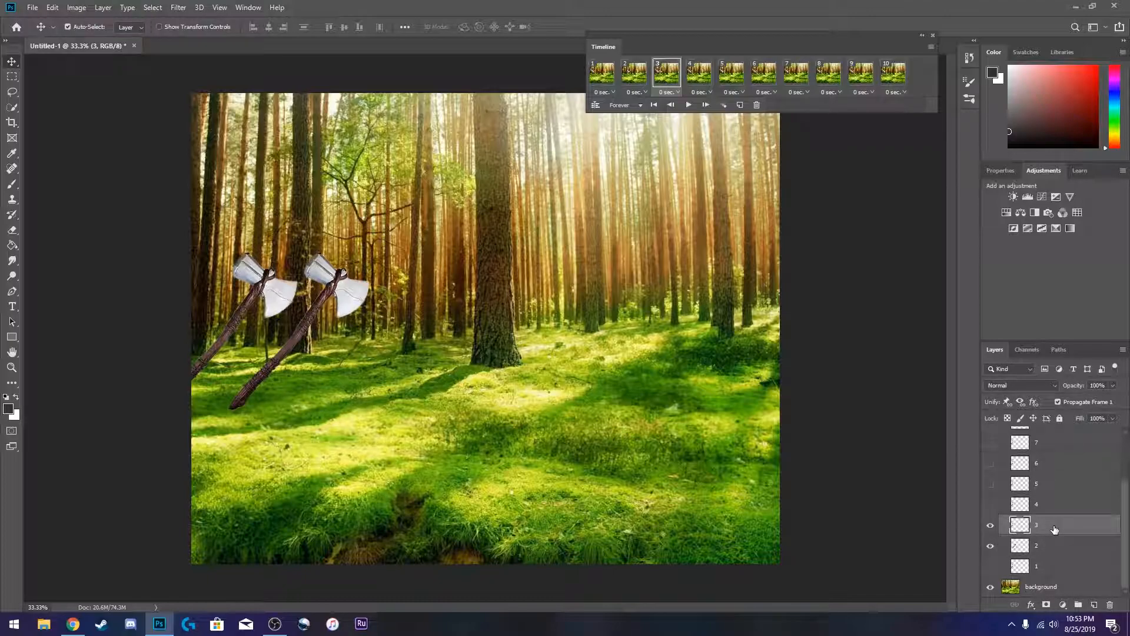
key("ctrl+t")
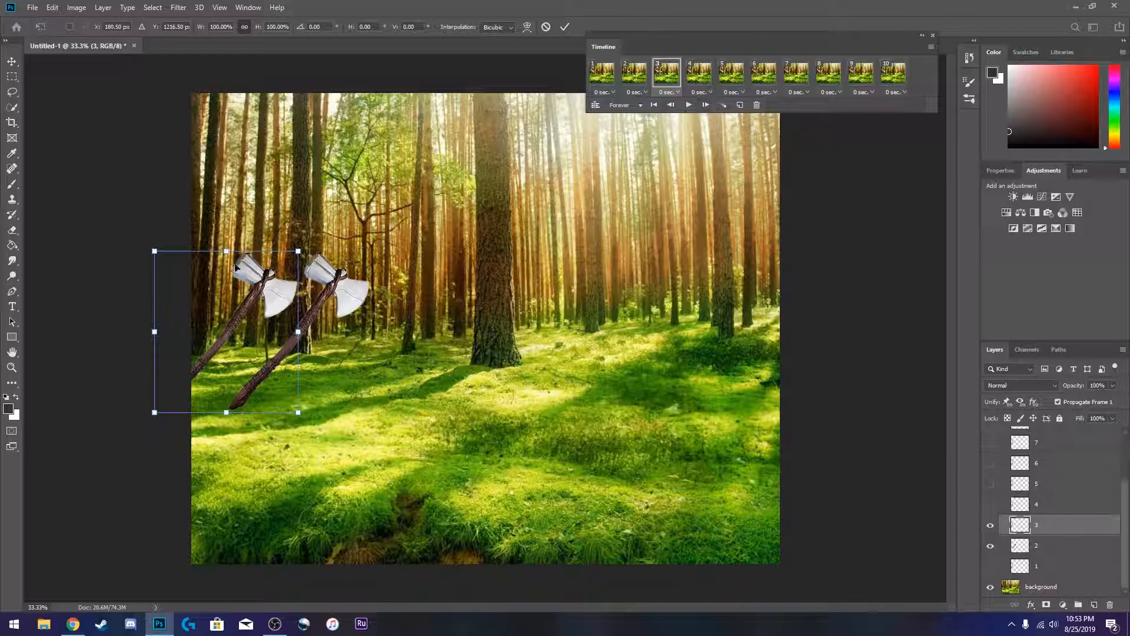
left_click_drag(261, 288, 408, 292)
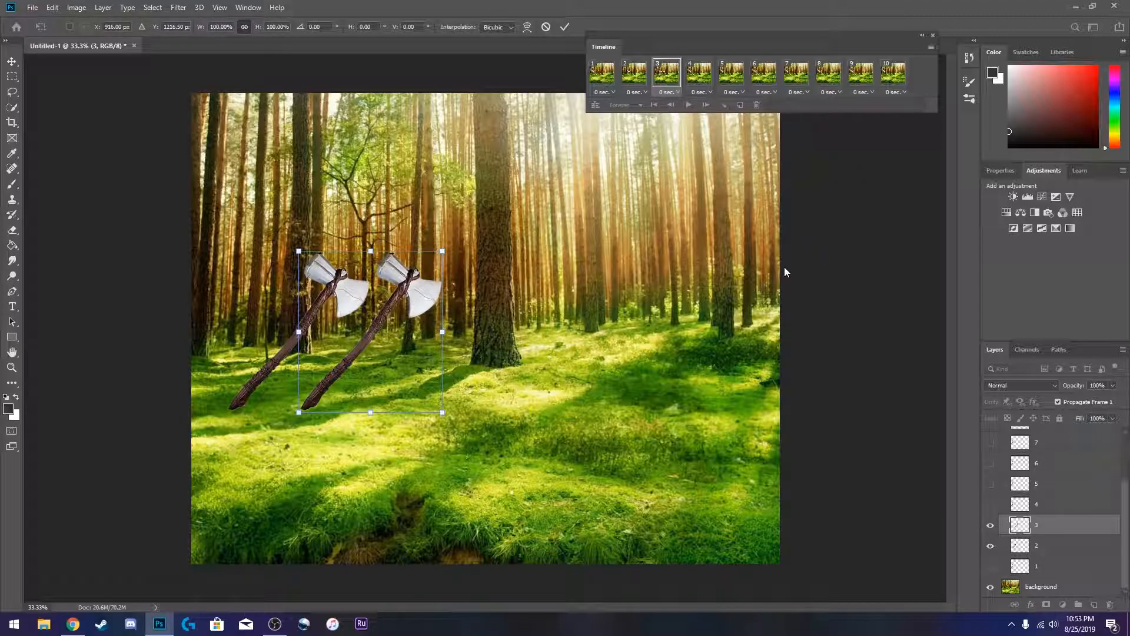
key("Return")
left_click(991, 545)
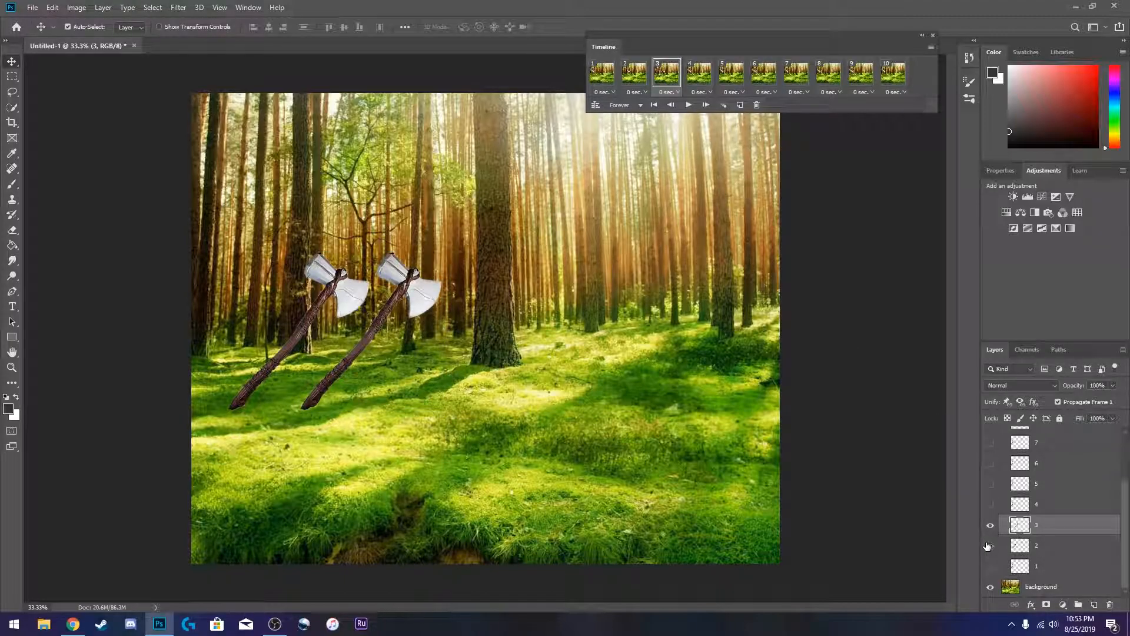
- In frame 4, move layer 4's axe right to the large tree, temporarily showing layer 3 for reference
left_click(699, 72)
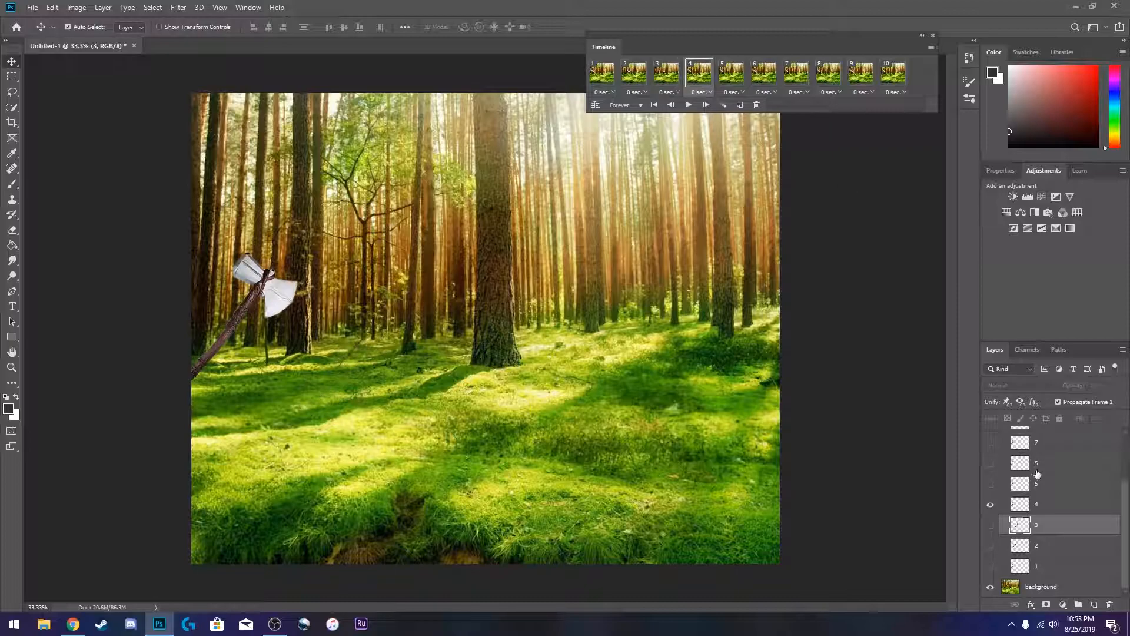
left_click(990, 525)
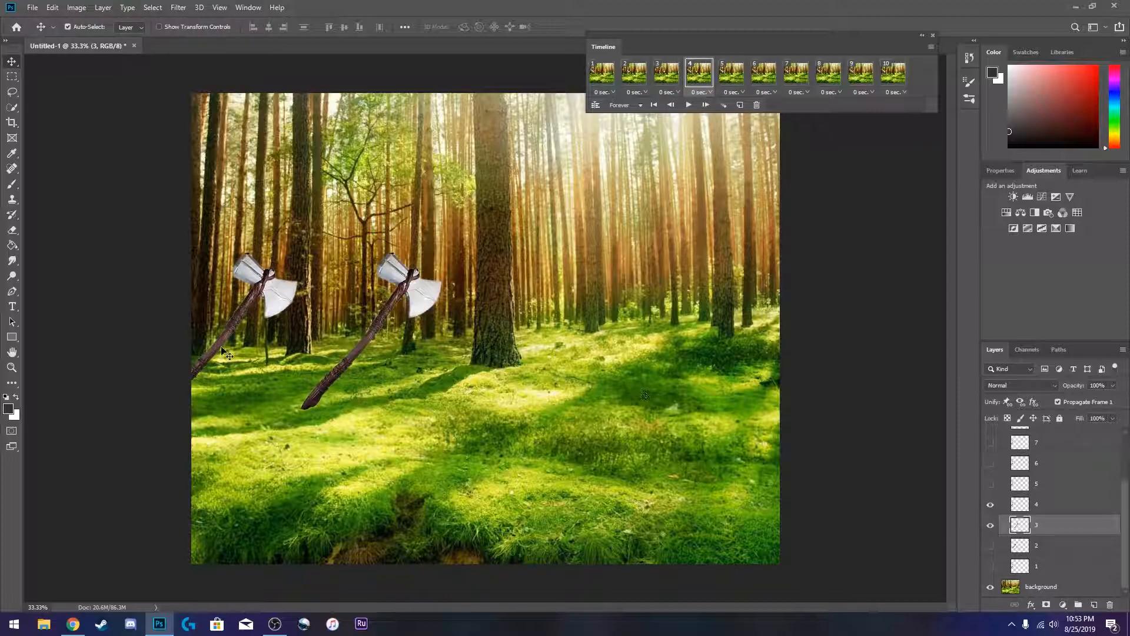
left_click(269, 288)
key("ctrl+t")
left_click_drag(268, 289, 482, 291)
key("Return")
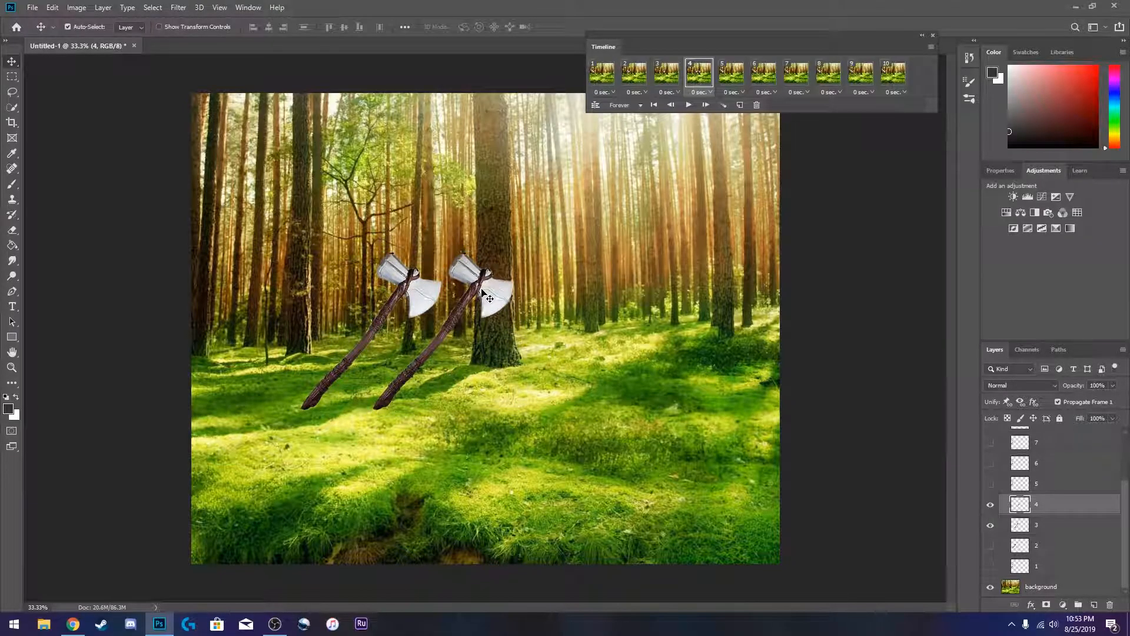
left_click(993, 526)
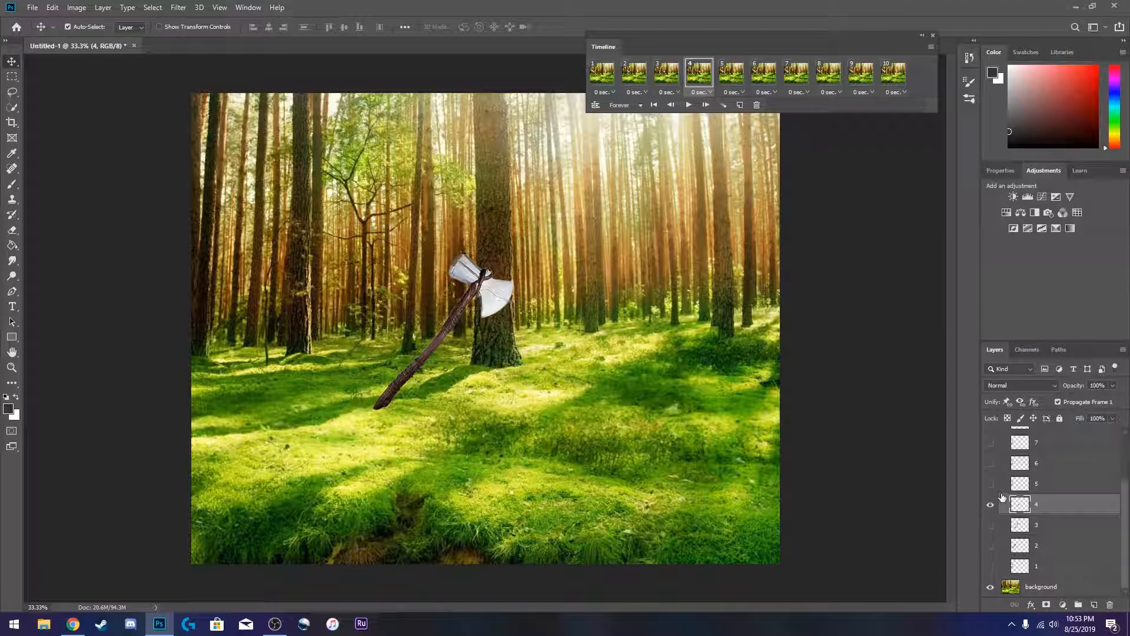
- In frame 5, move layer 5's axe right to about X 1652 px and rotate it about 90°, using layer 4 as reference
left_click(991, 484)
left_click(1055, 491)
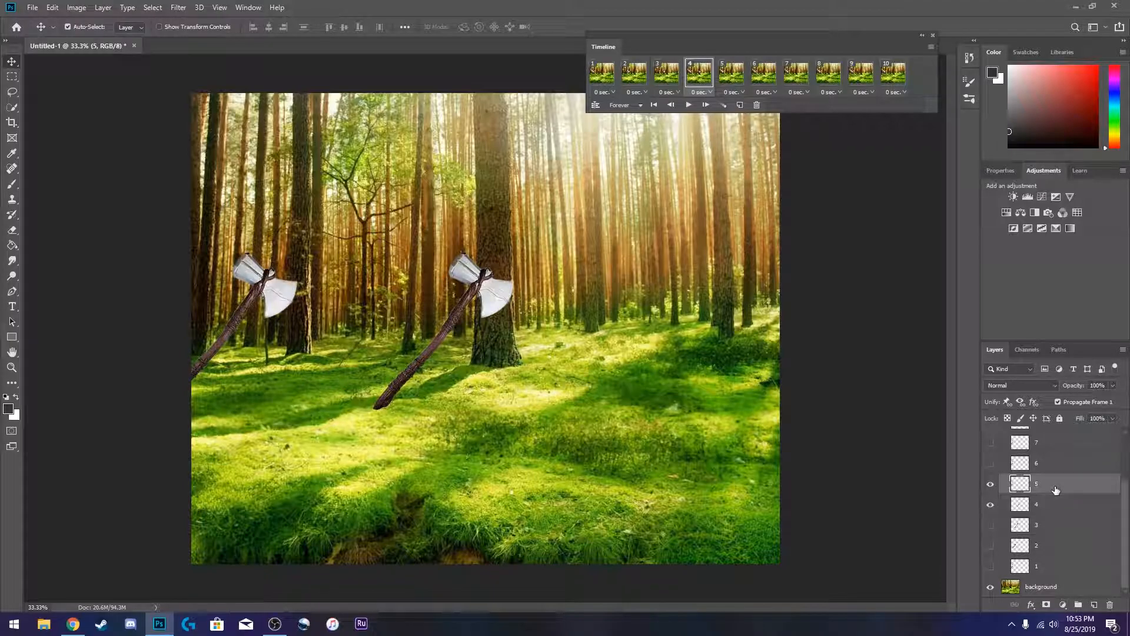
left_click(731, 75)
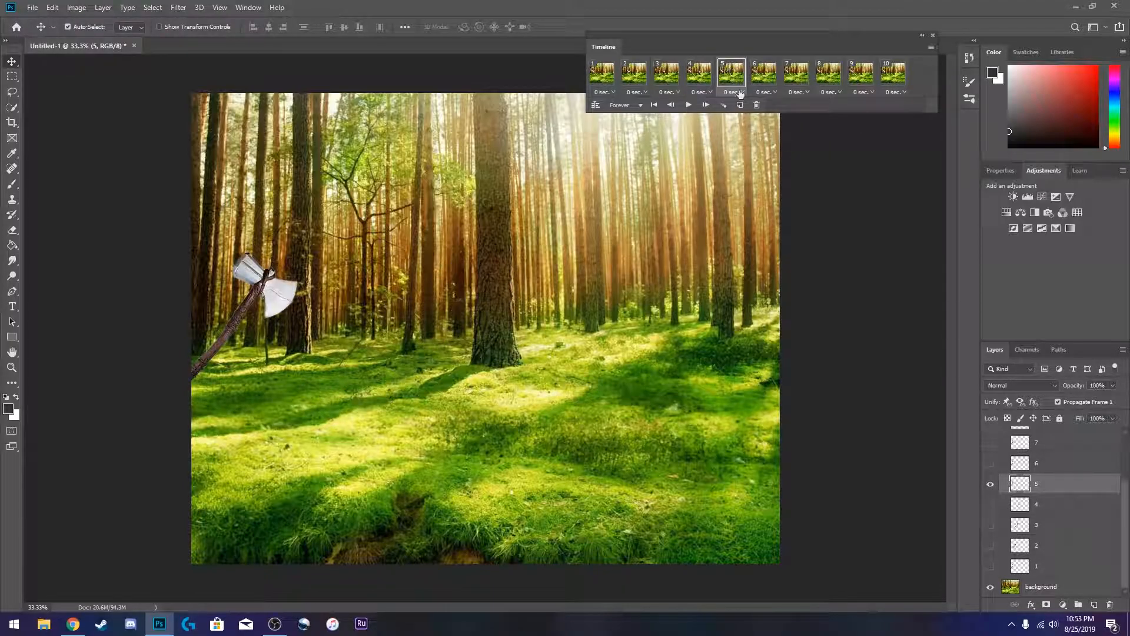
left_click(698, 77)
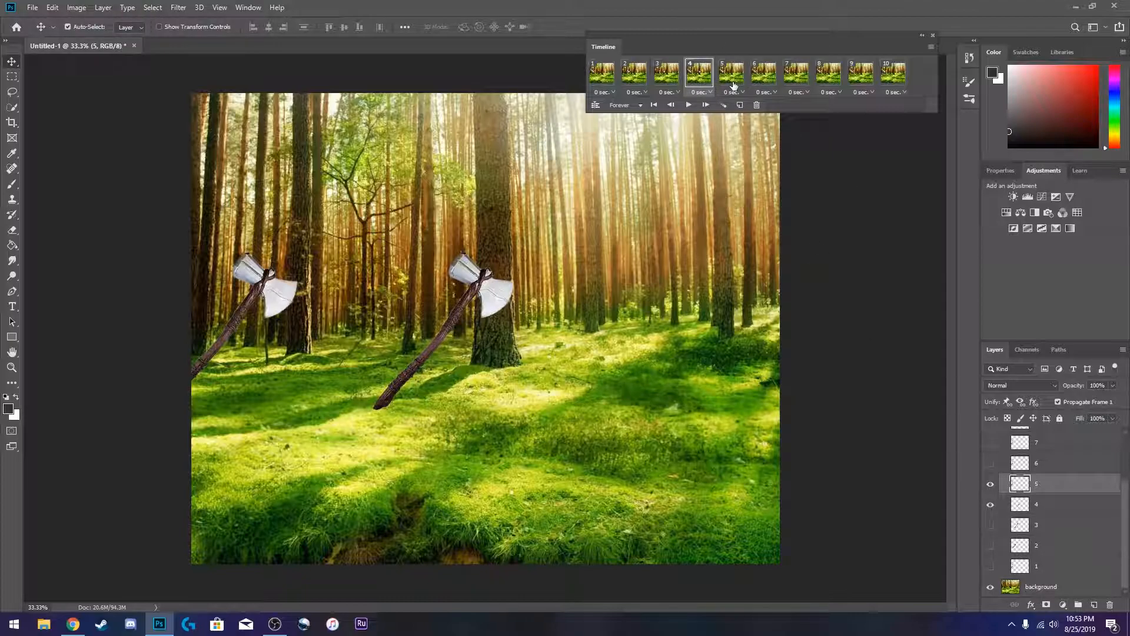
left_click(990, 484)
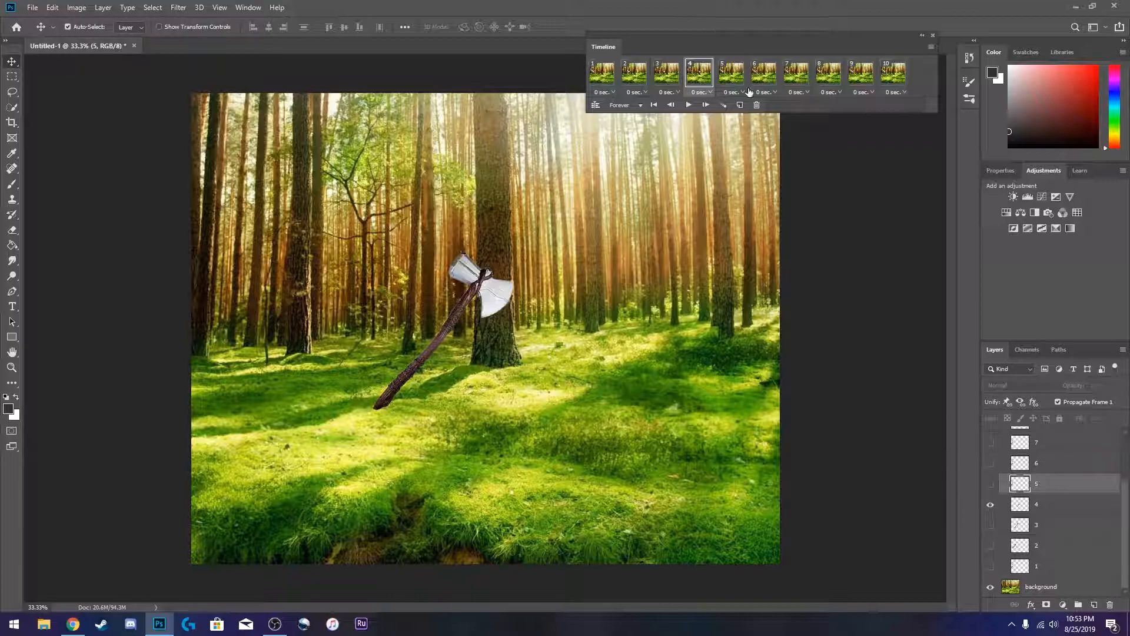
left_click(732, 75)
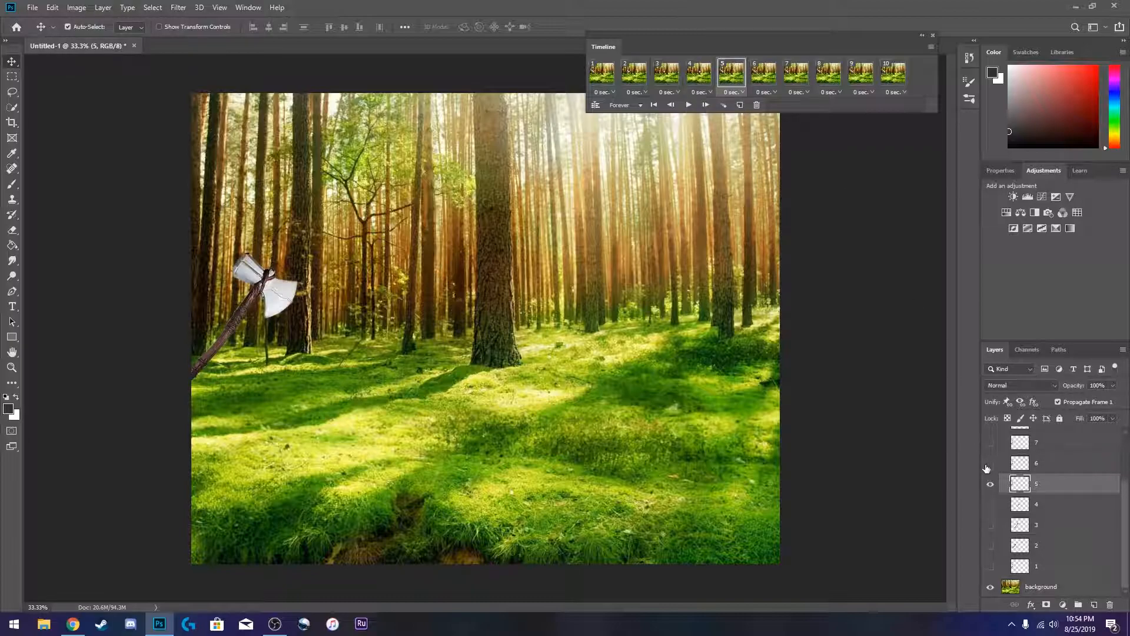
left_click(991, 505)
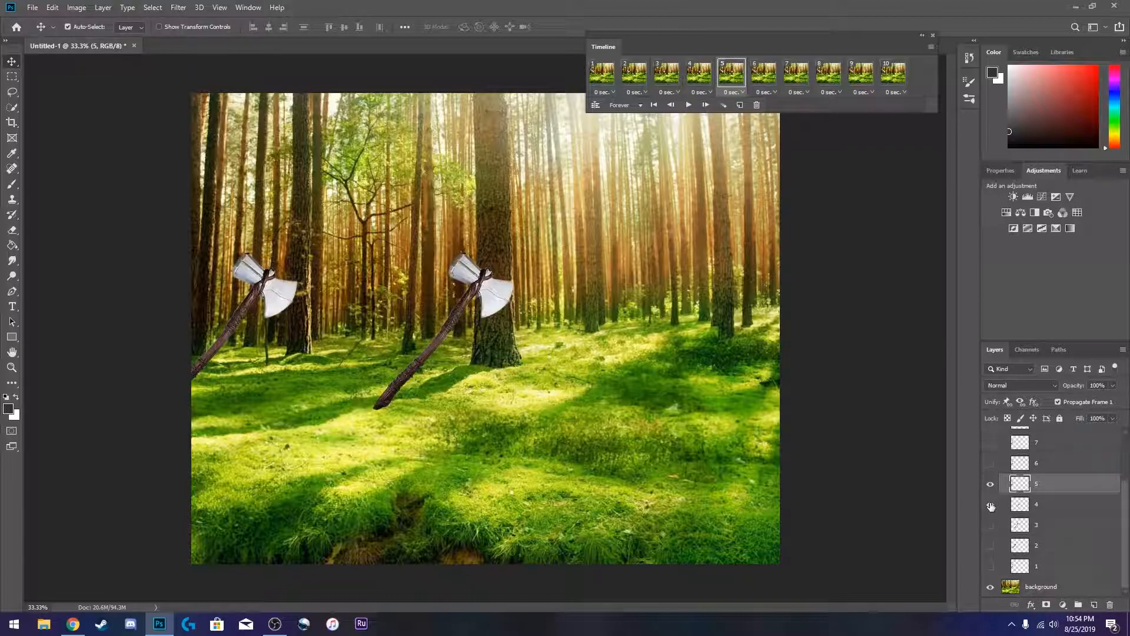
key("ctrl+t")
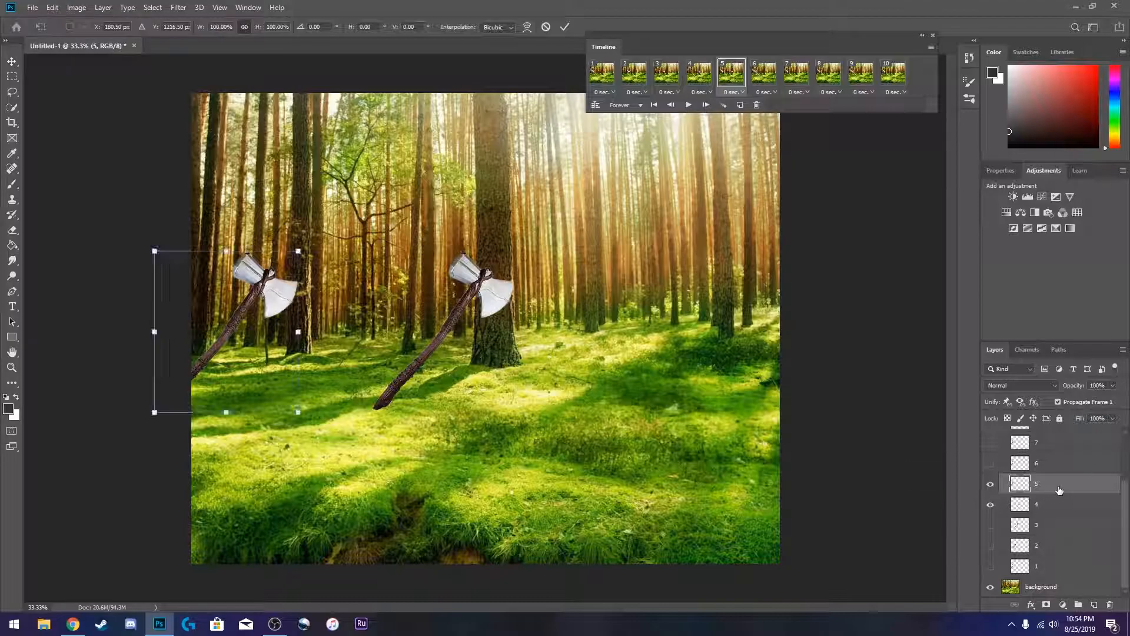
left_click_drag(272, 268, 559, 293)
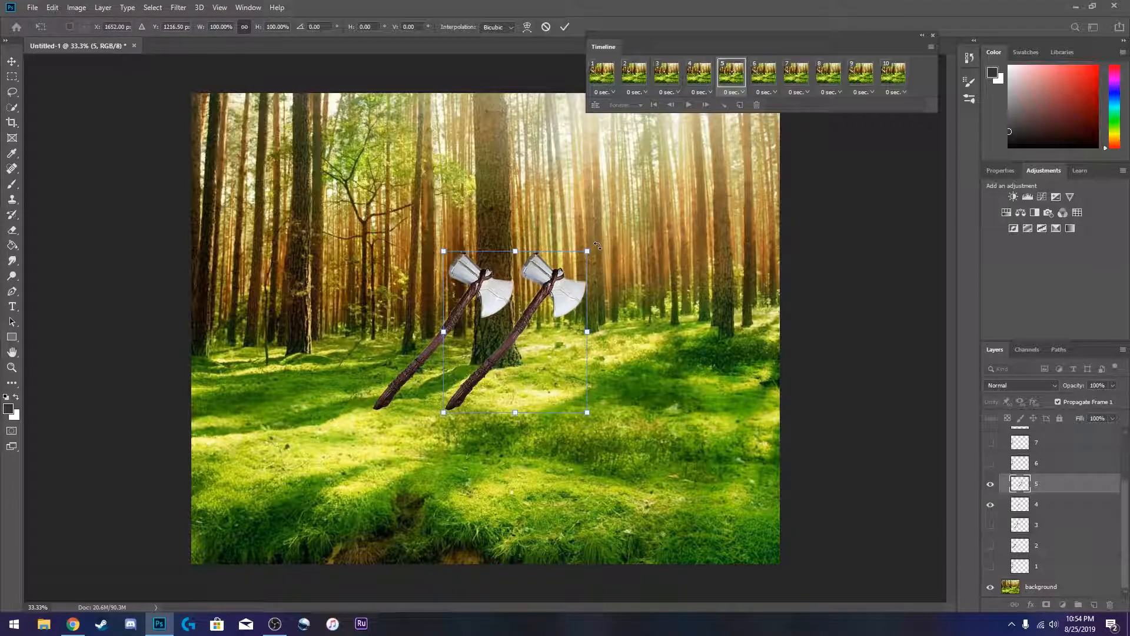
left_click_drag(598, 246, 618, 340)
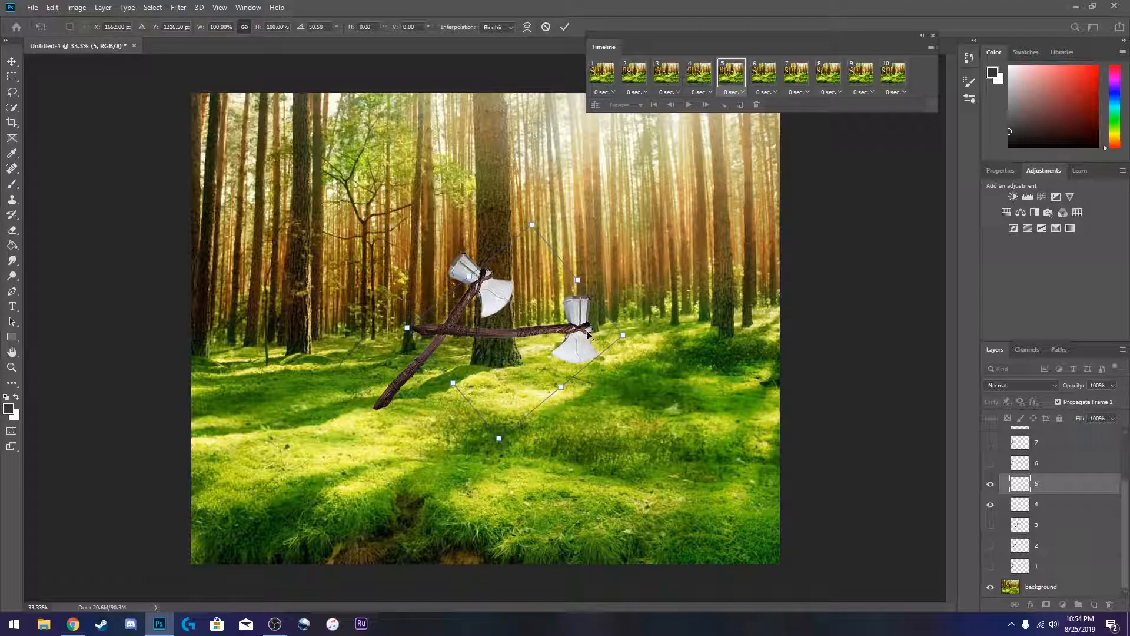
key("Return")
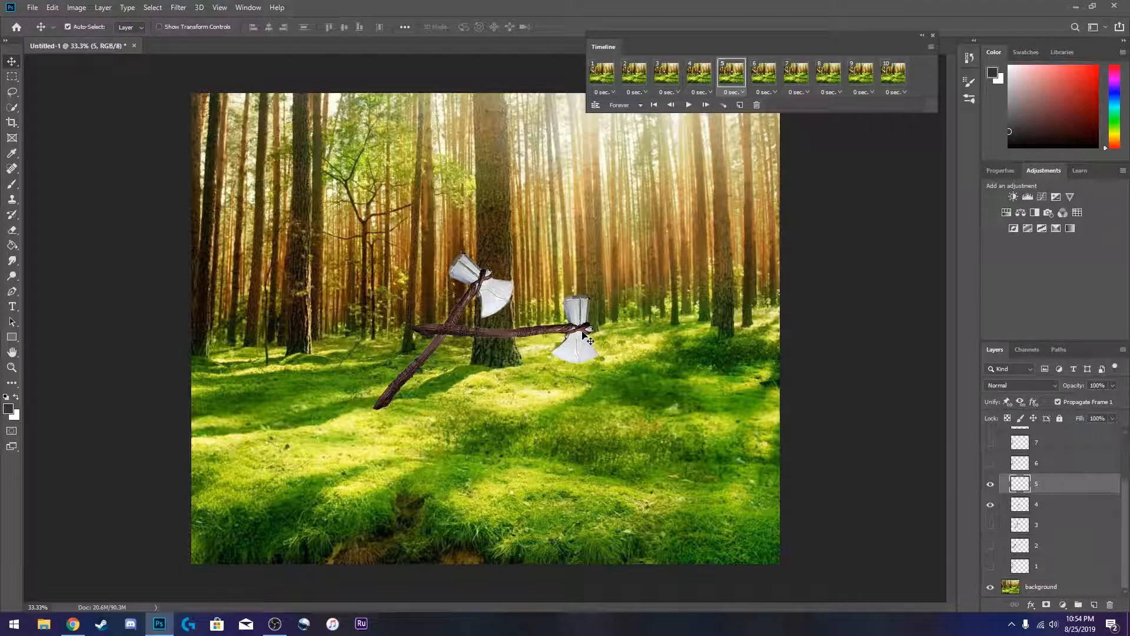
left_click(991, 504)
- In frame 6, move layer 6's axe further right and rotate it so its handle points up, using layer 5 as reference
left_click(763, 72)
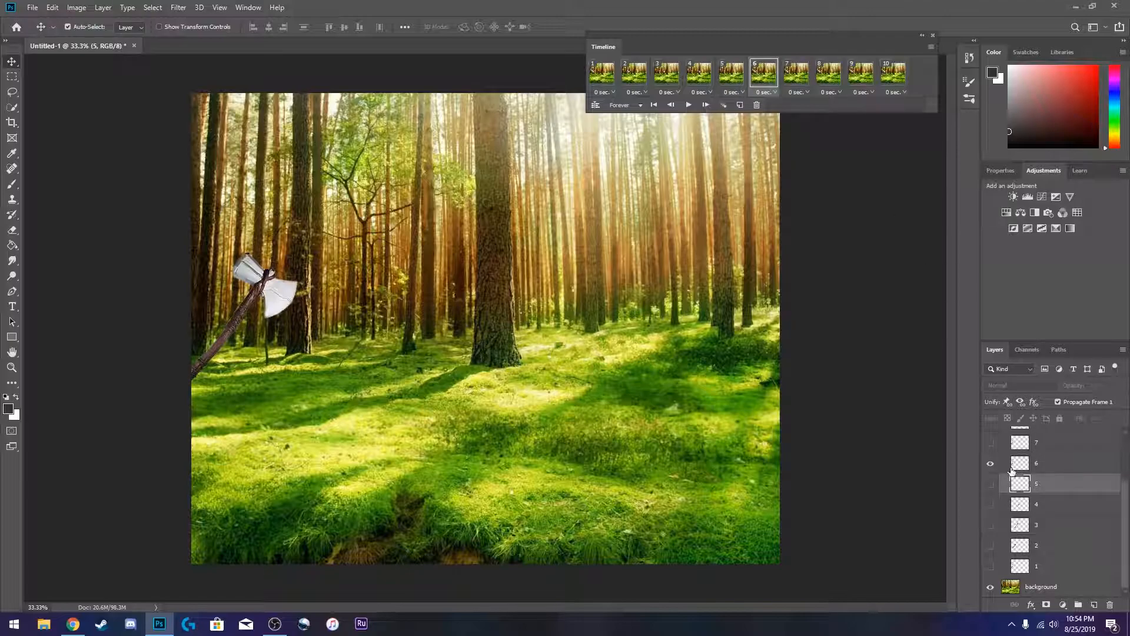
scroll(1001, 480, "up", 2)
left_click(991, 528)
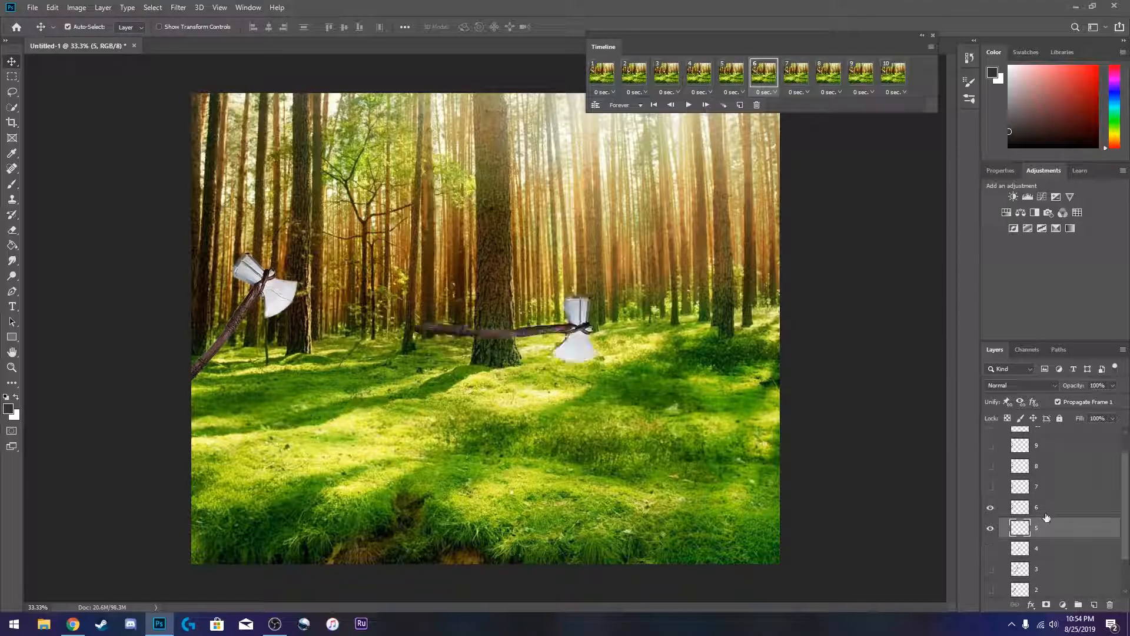
left_click(1056, 514)
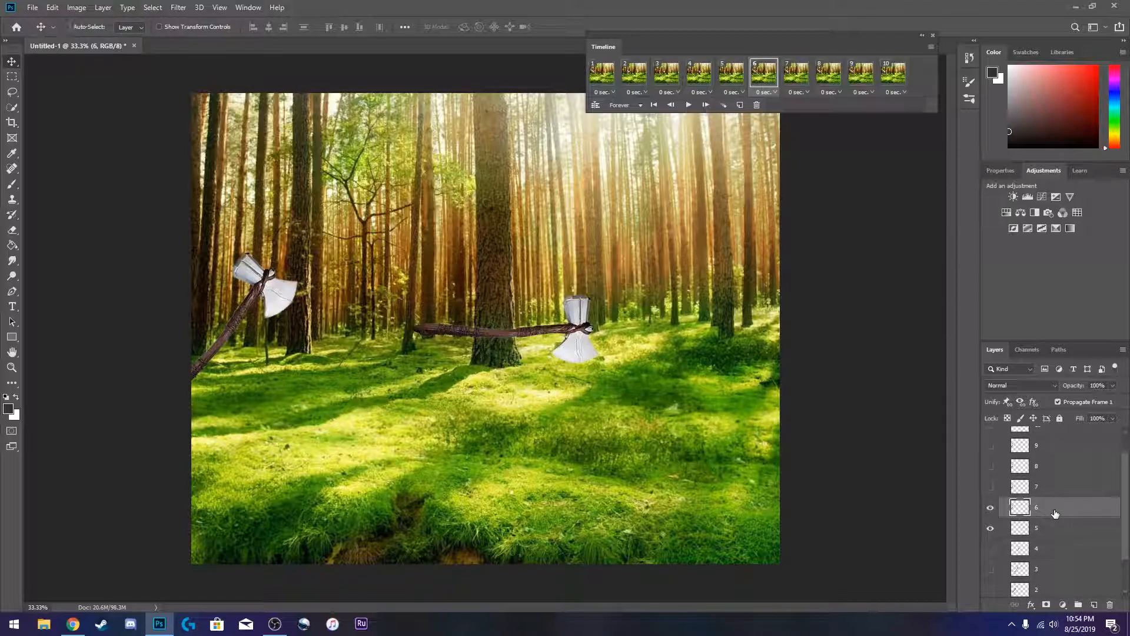
key("ctrl+t")
left_click_drag(257, 292, 626, 295)
left_click_drag(674, 247, 589, 487)
key("Return")
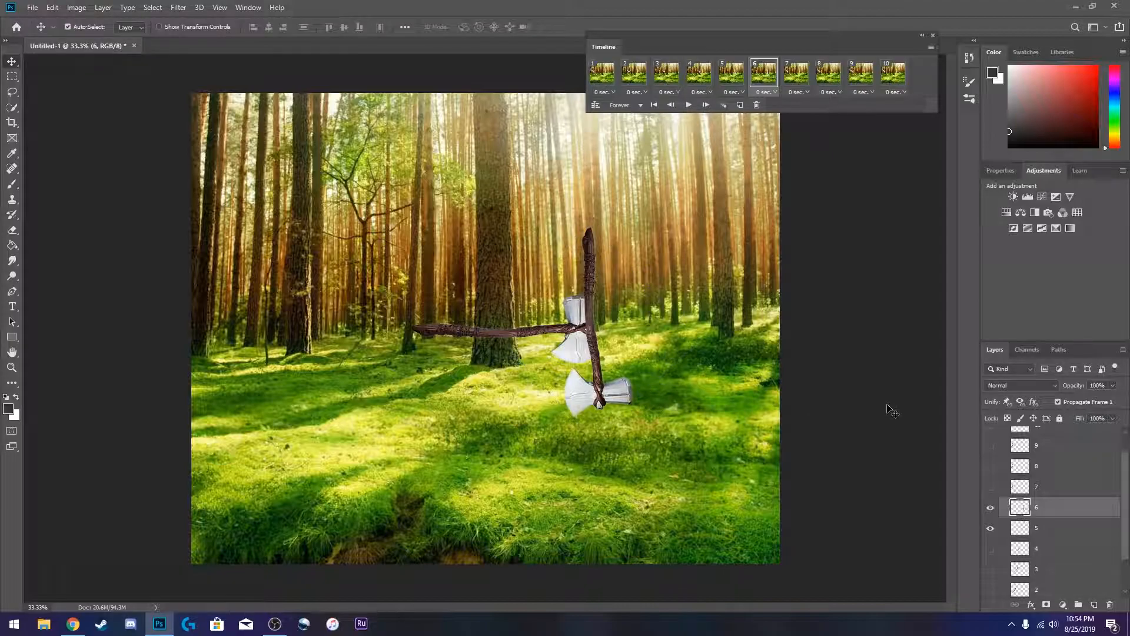
left_click(991, 527)
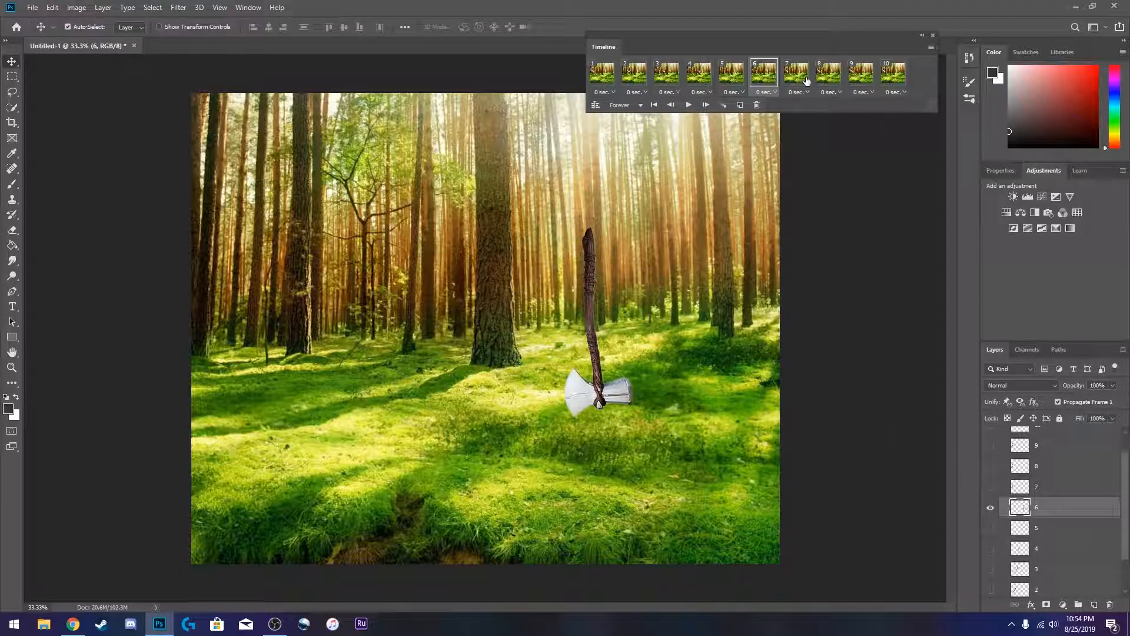
- In frame 7, move layer 7's axe to about X 2400 px and rotate it about -127°, using layer 6 as reference
left_click(808, 81)
left_click(992, 509)
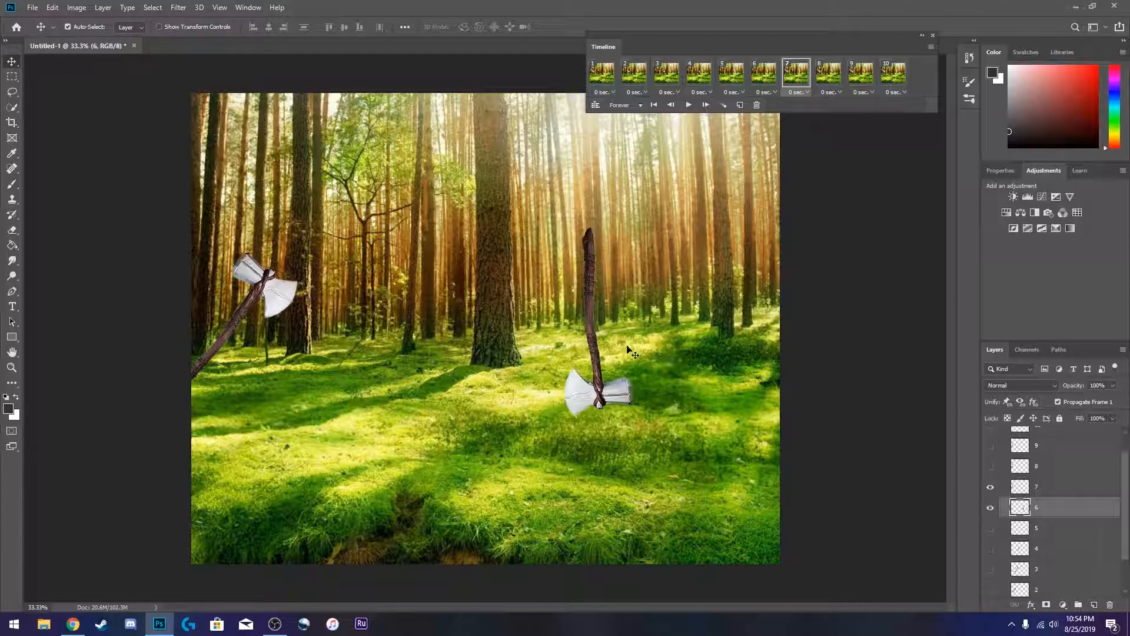
left_click(1093, 488)
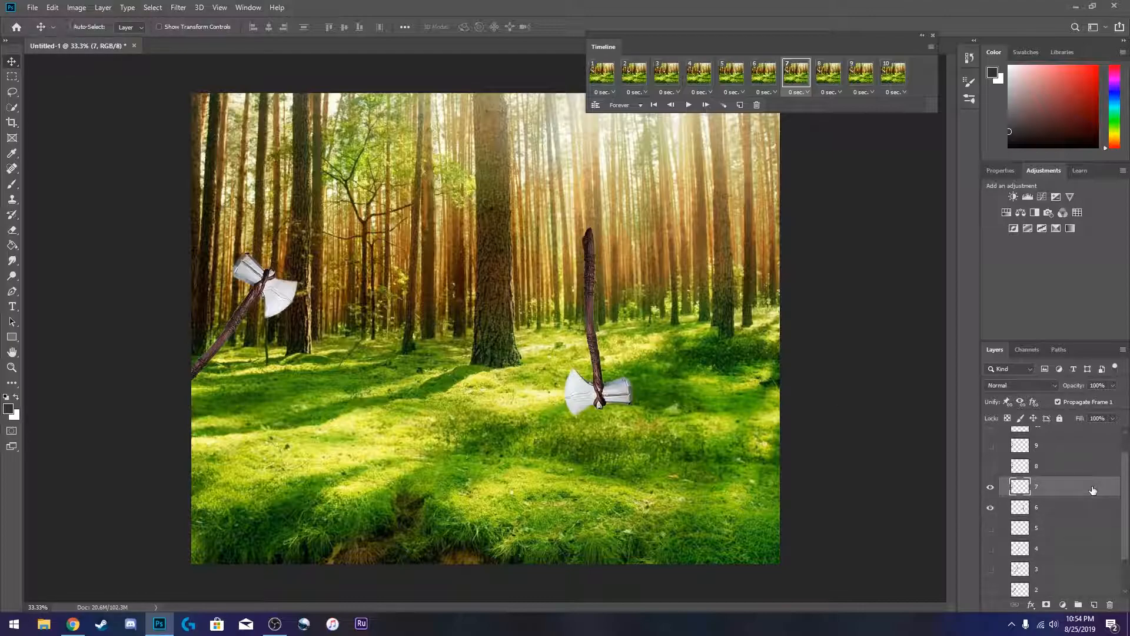
key("ctrl+t")
left_click_drag(280, 289, 715, 294)
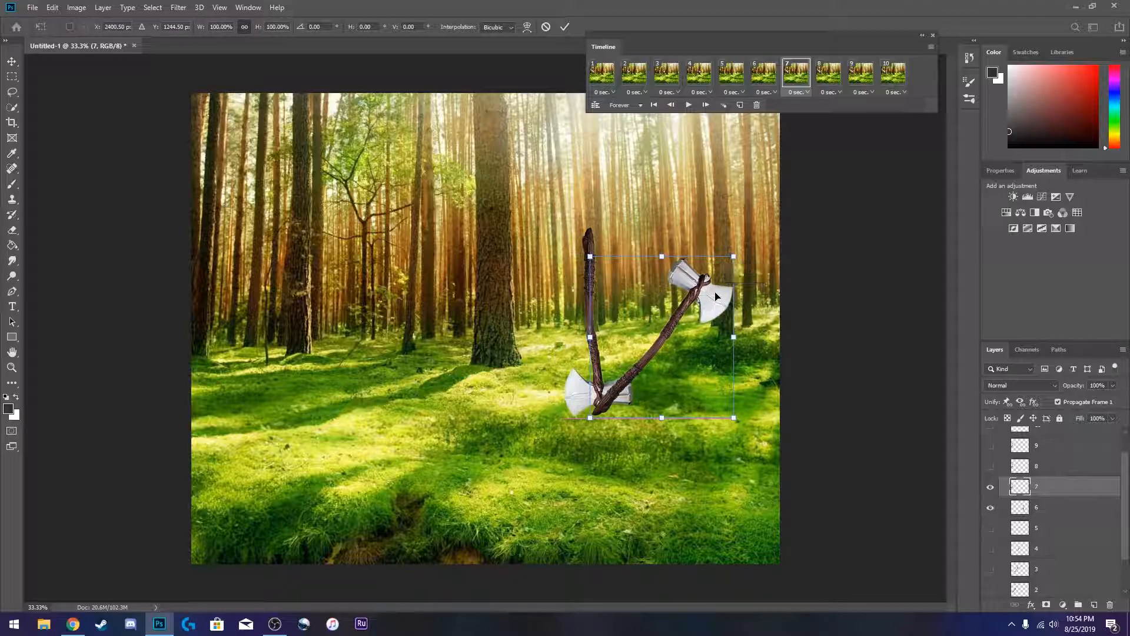
left_click_drag(739, 252, 397, 325)
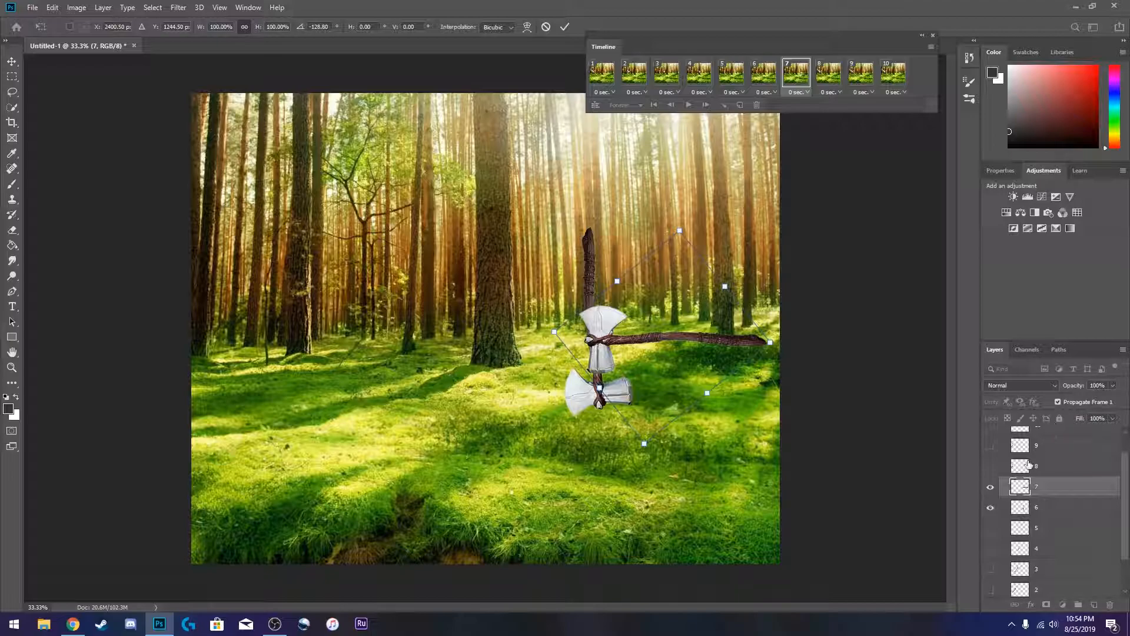
key("Return")
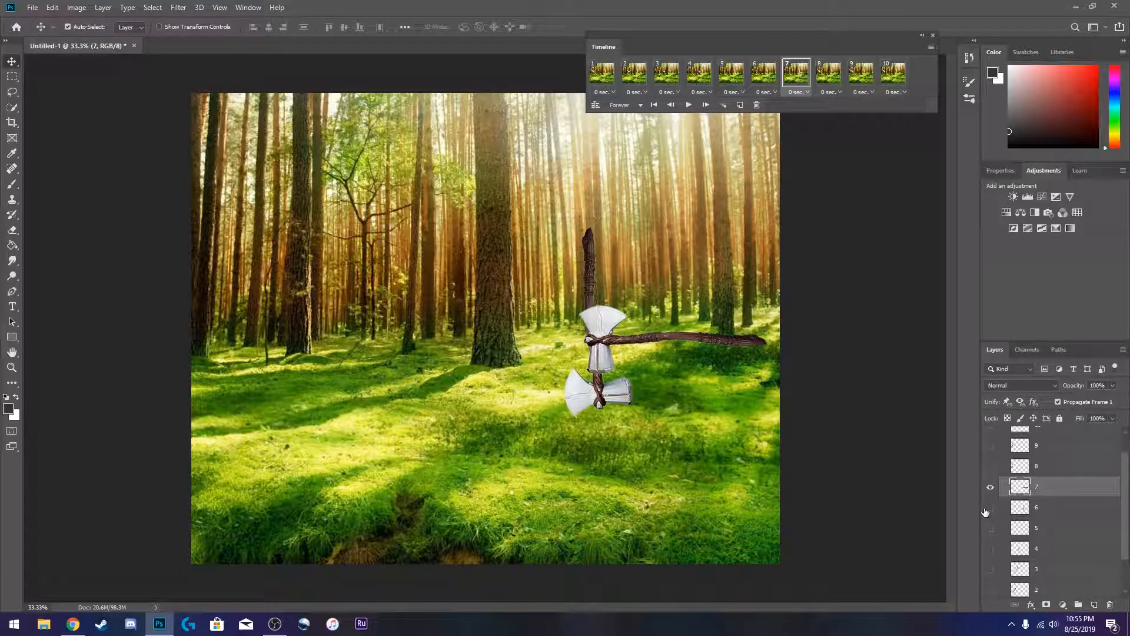
left_click(1065, 466)
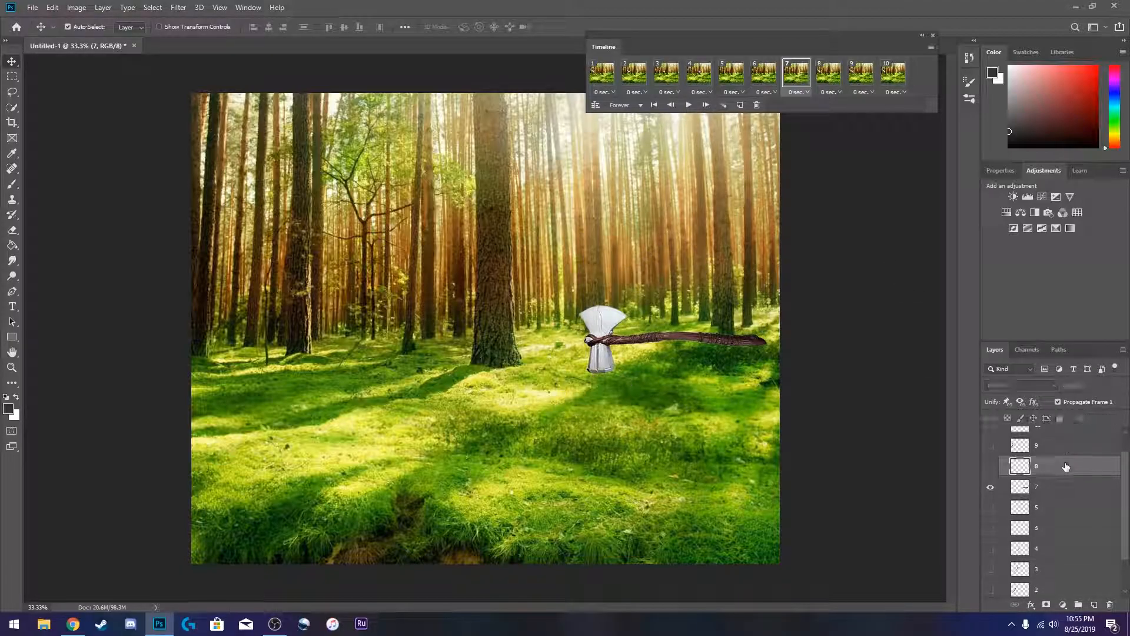
left_click(1065, 493)
- In frame 8, move layer 8's axe to the canvas's right edge, temporarily showing layer 7 for reference
left_click(830, 69)
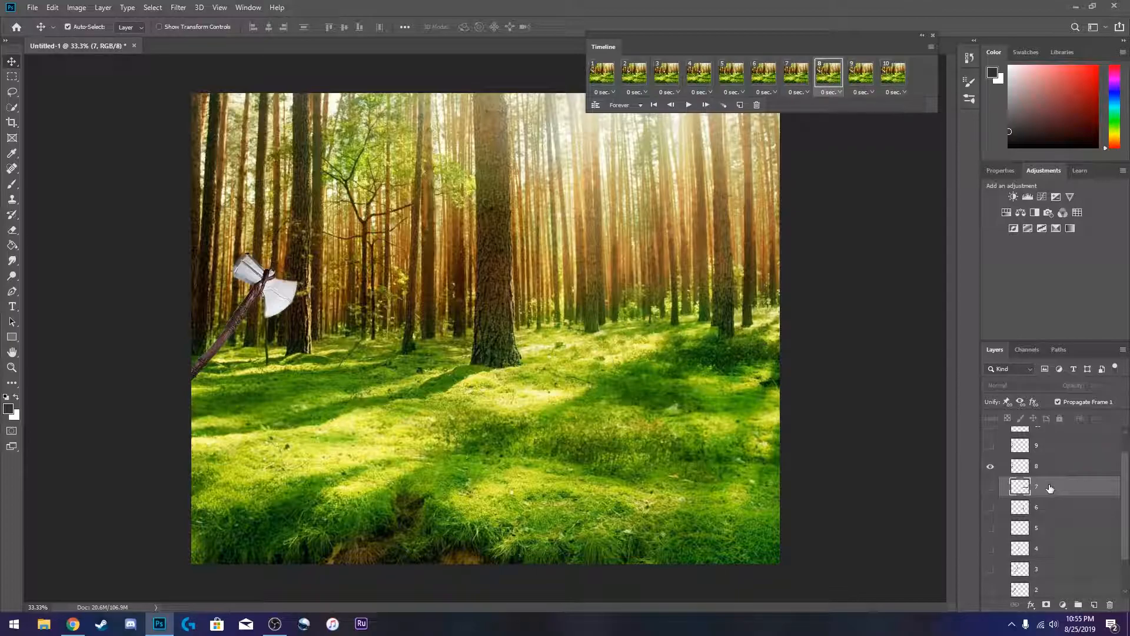
left_click(990, 487)
left_click_drag(276, 301, 795, 307)
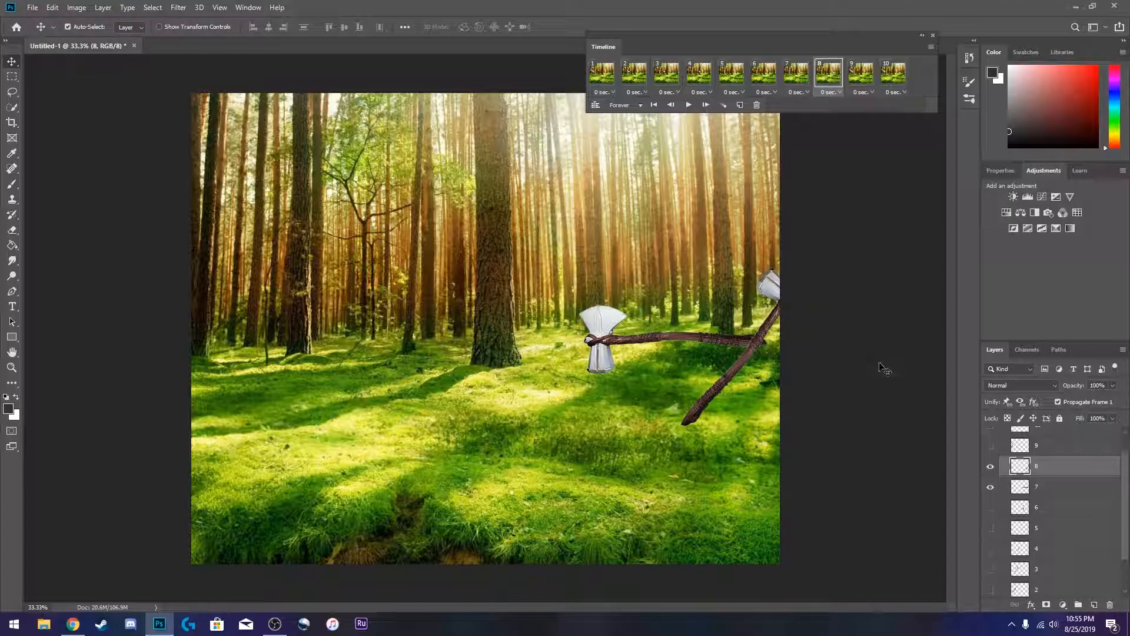
left_click(989, 492)
- Compare frames 8 and 9, toggling layer 8's visibility to check the axe's placement
left_click(860, 73)
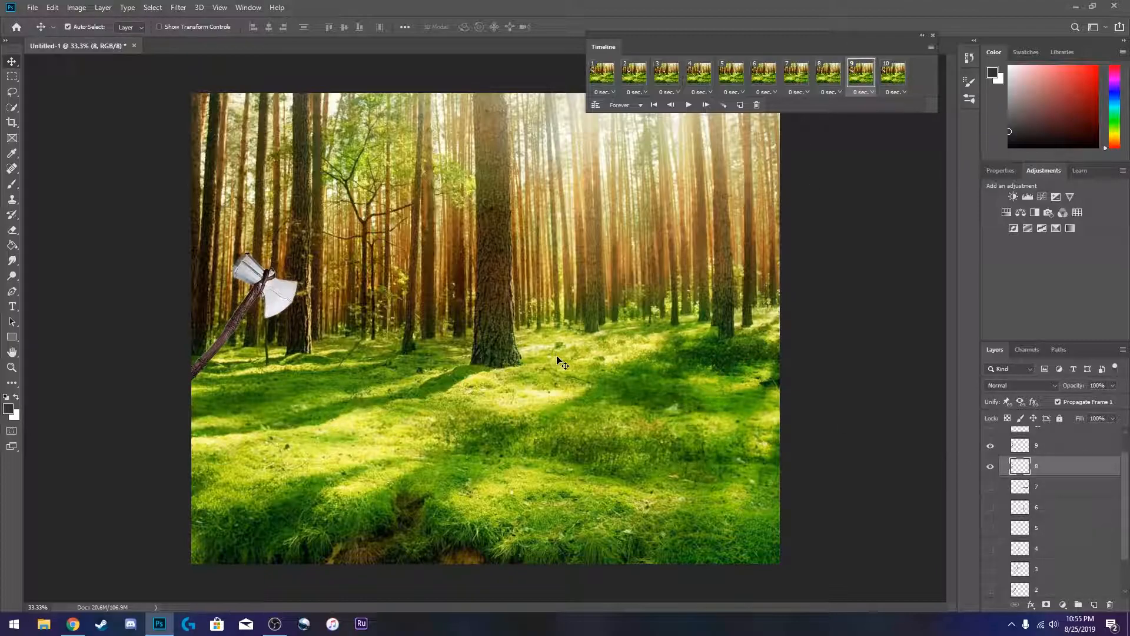
left_click(828, 73)
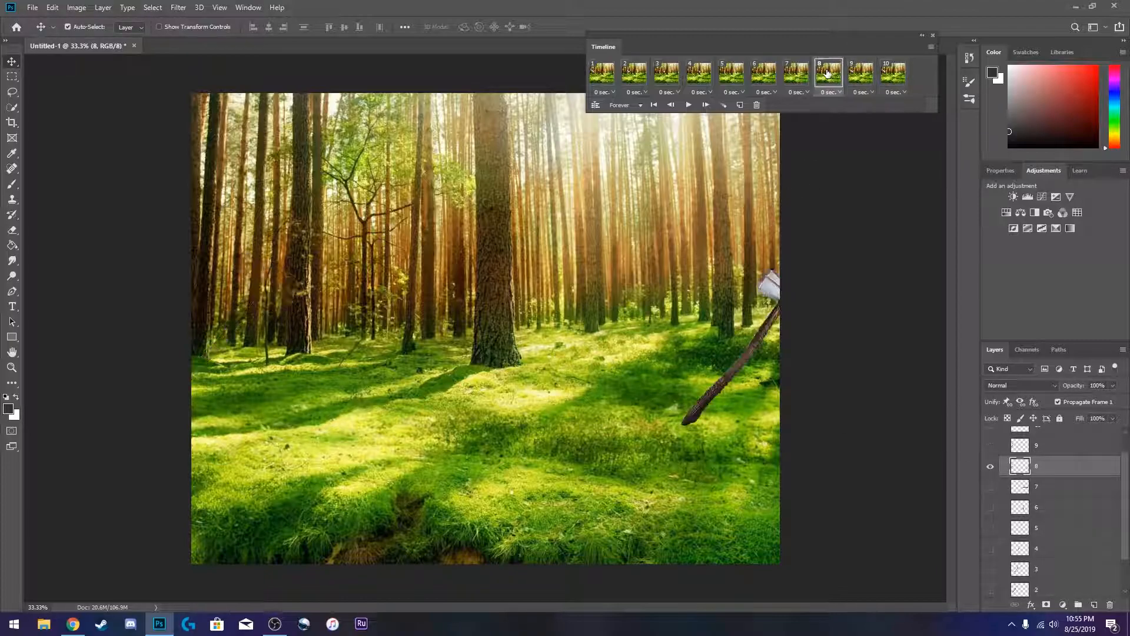
left_click(859, 73)
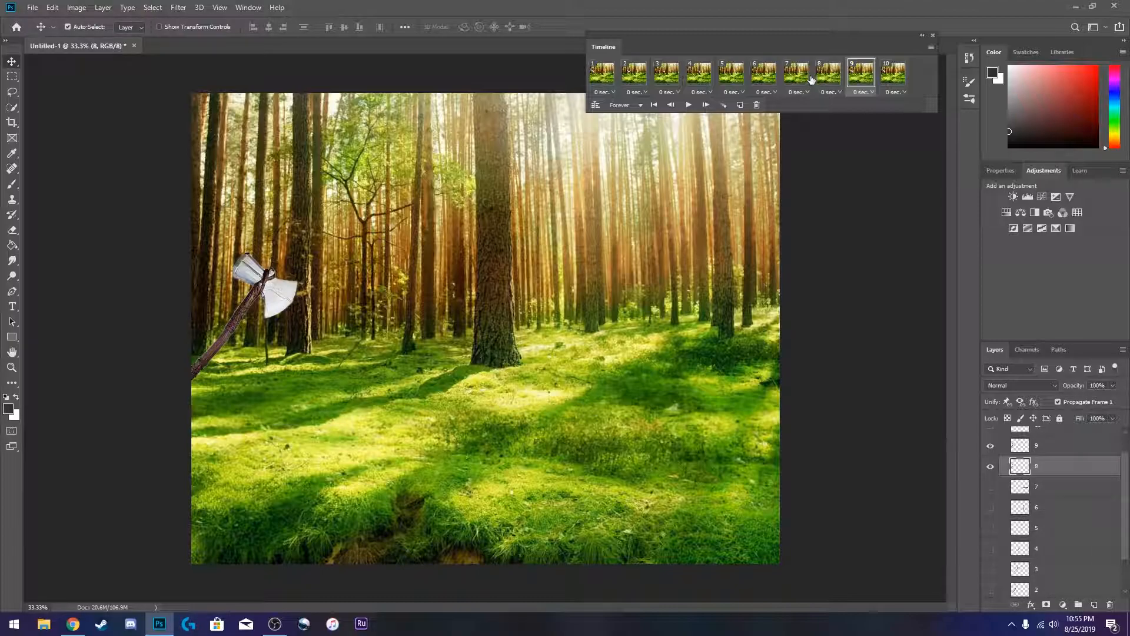
left_click(831, 72)
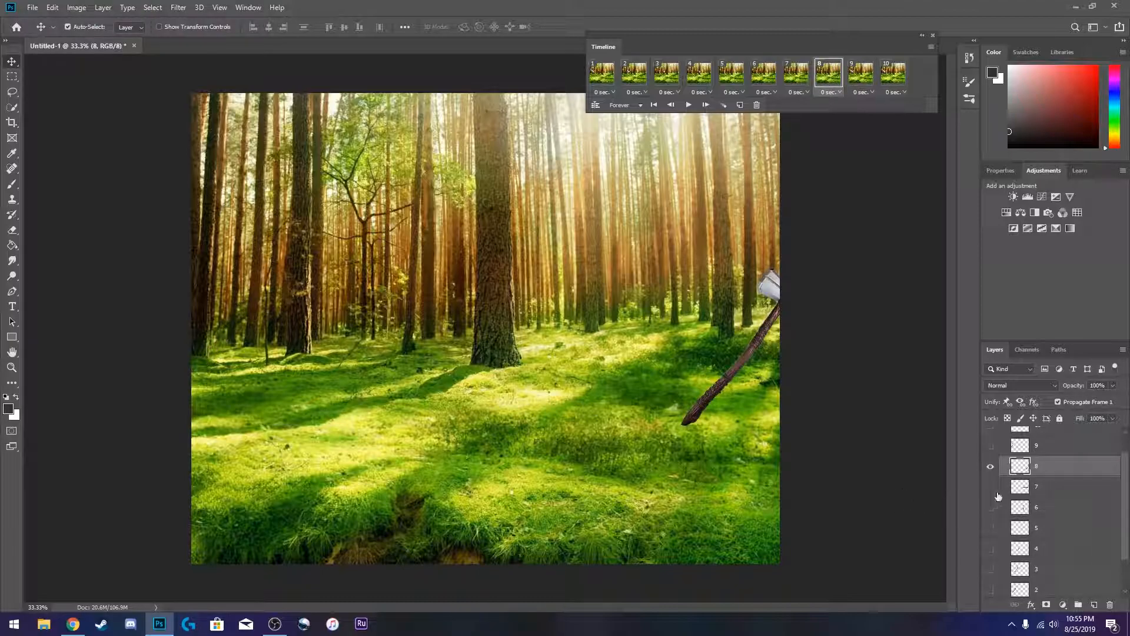
left_click(991, 467)
left_click(991, 467)
mouse_move(809, 289)
left_mouse_down()
mouse_move(784, 259)
mouse_move(802, 285)
left_mouse_up()
left_click(850, 70)
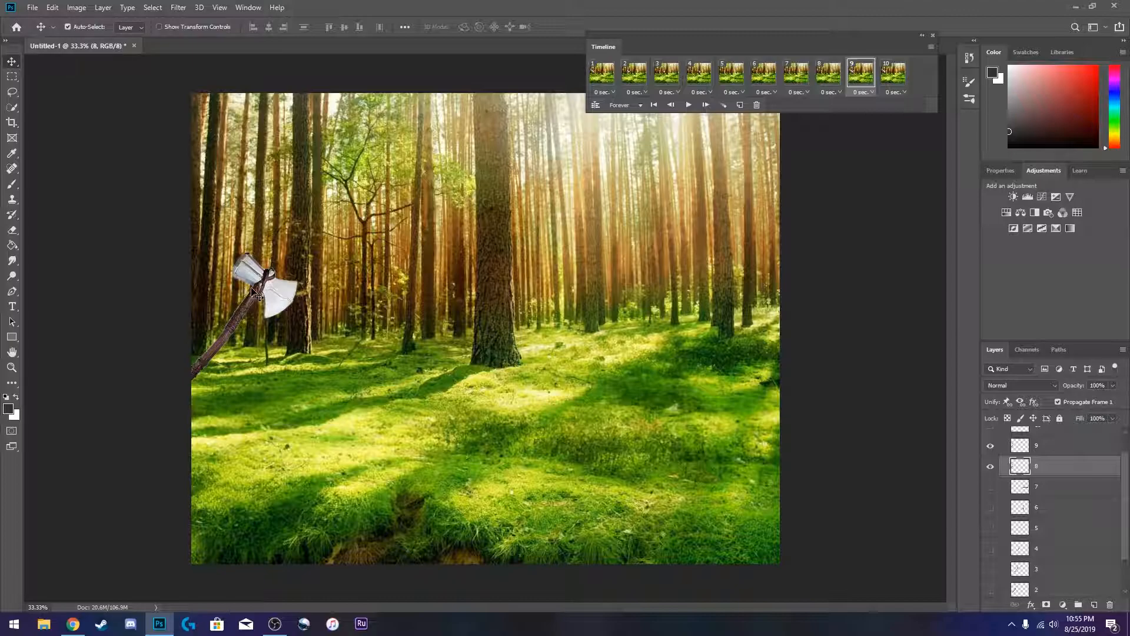
left_click(990, 469)
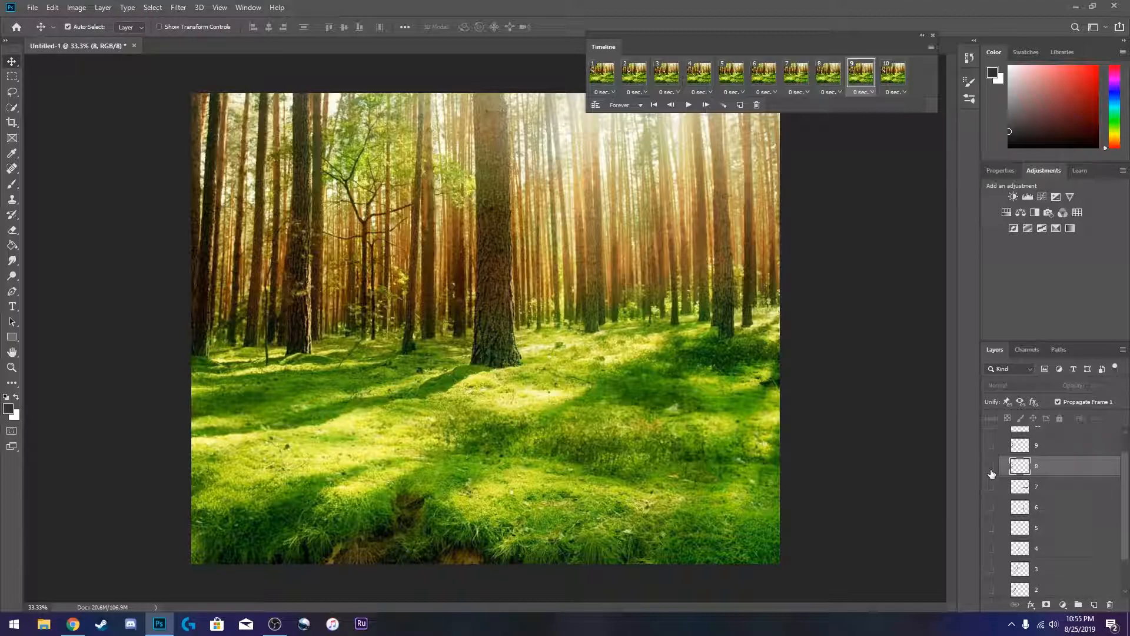
left_click(991, 468)
left_click(825, 74)
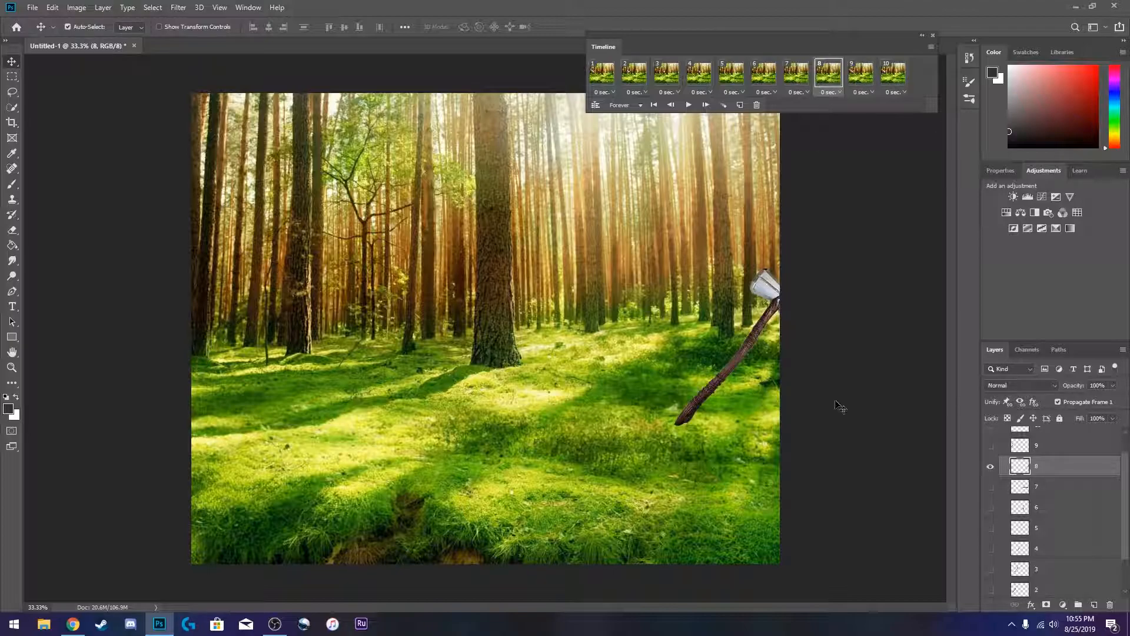
- In frame 8, nudge layer 8's axe slightly up and left, undoing the extra small move
mouse_move(774, 301)
left_mouse_down()
mouse_move(748, 313)
mouse_move(762, 283)
left_mouse_up()
mouse_move(760, 281)
left_mouse_down()
mouse_move(759, 302)
mouse_move(761, 284)
left_mouse_up()
key("ctrl+z")
scroll(1064, 490, "up", 3)
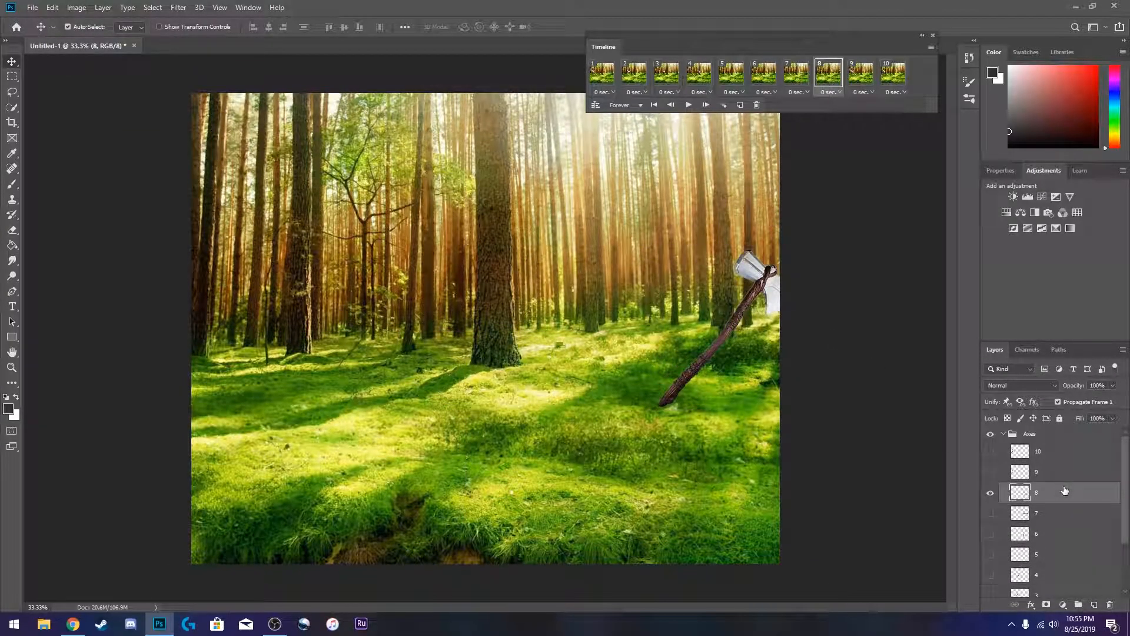
- In frame 9, move layer 9's axe almost off the canvas's right edge, comparing it with frame 8
key("ctrl+t")
key("Escape")
left_click(861, 72)
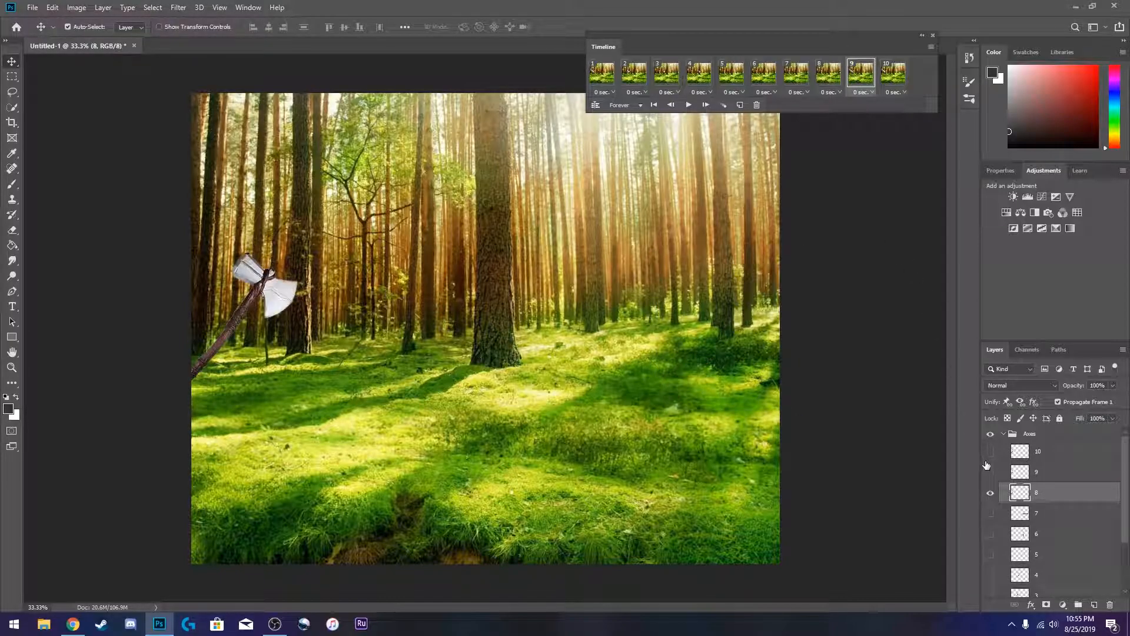
left_click(991, 491)
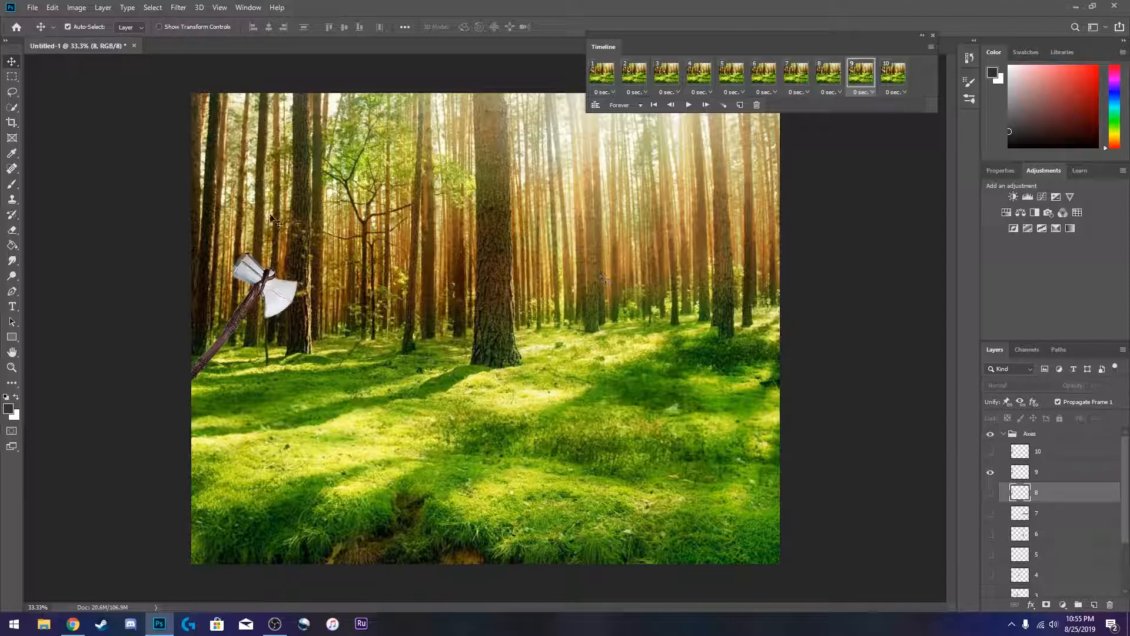
left_click_drag(263, 289, 842, 277)
left_click(828, 72)
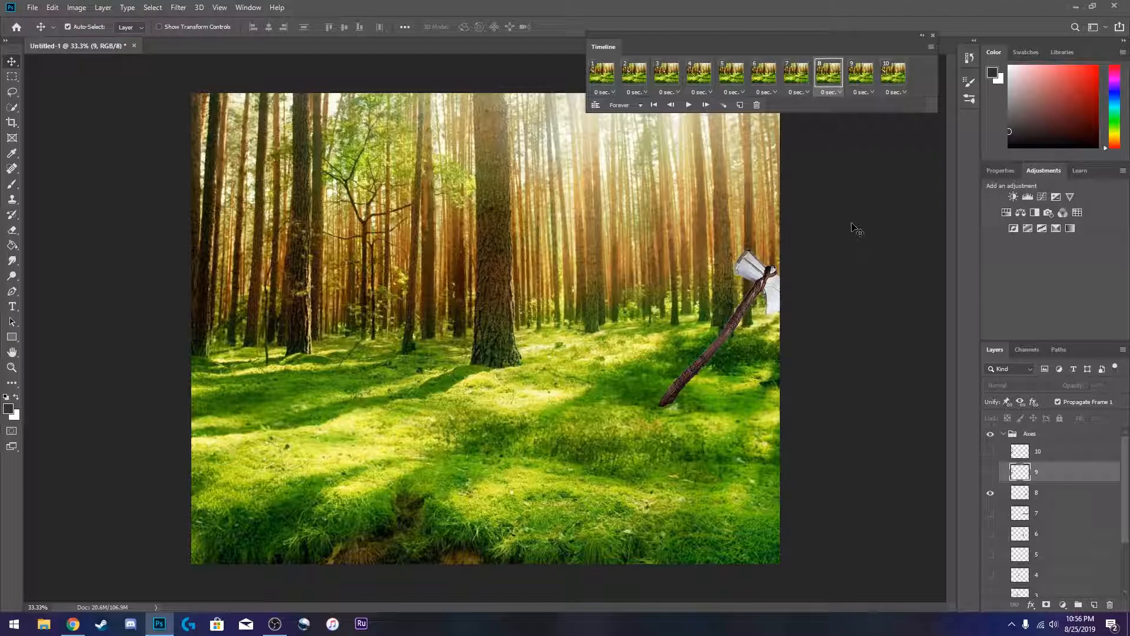
left_click(860, 72)
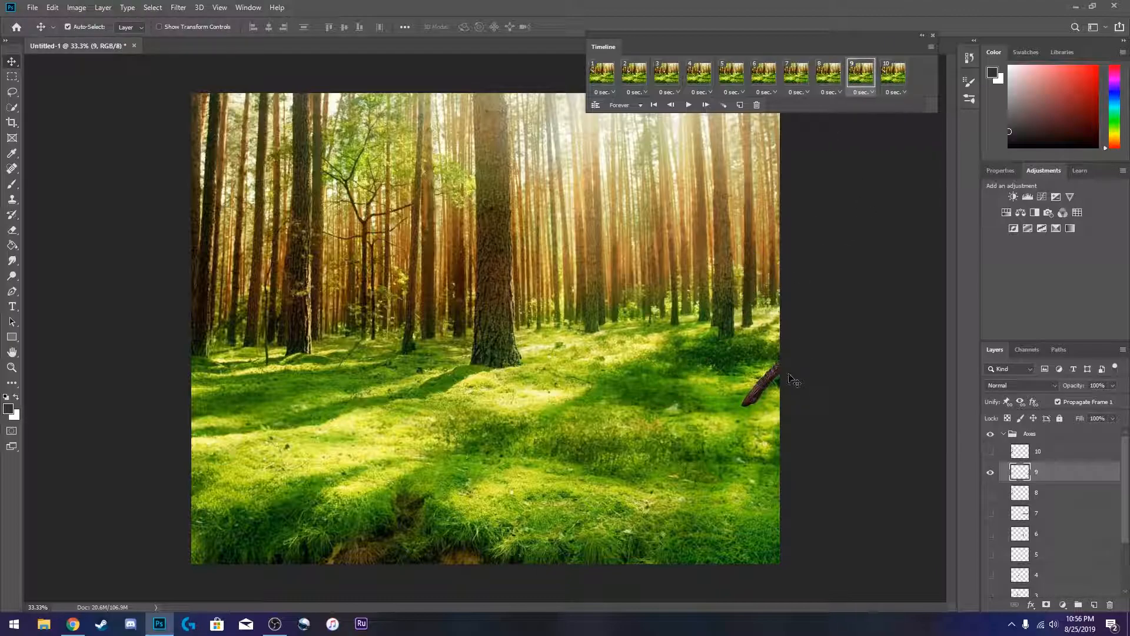
- In frame 10, move layer 10's axe off the canvas's right edge and collapse the Axes group
left_click(893, 72)
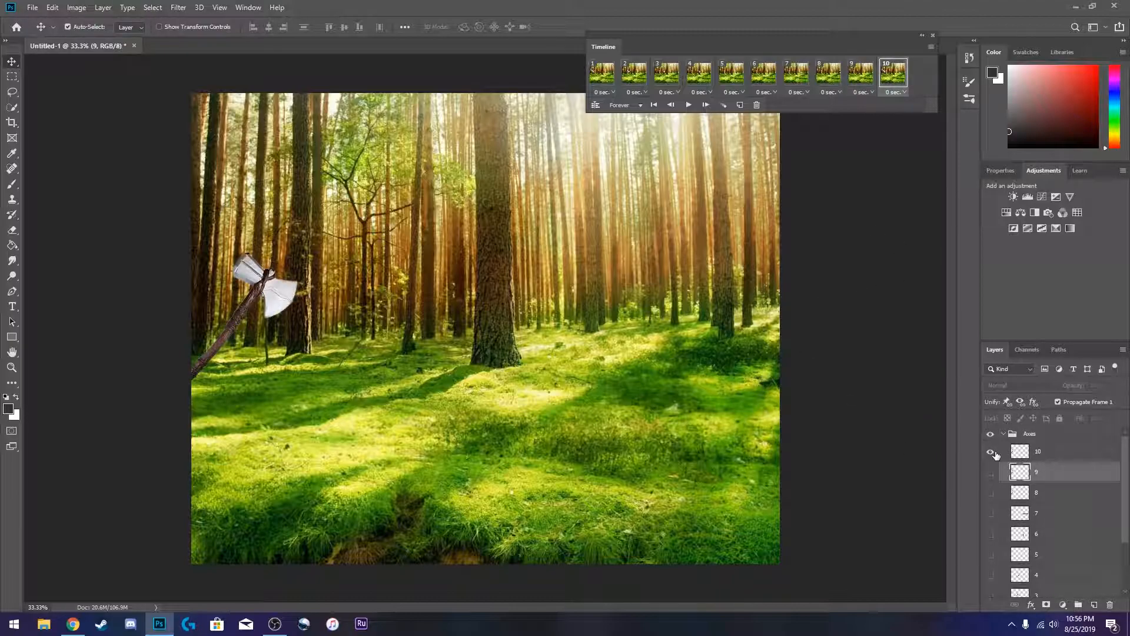
left_click_drag(269, 298, 875, 297)
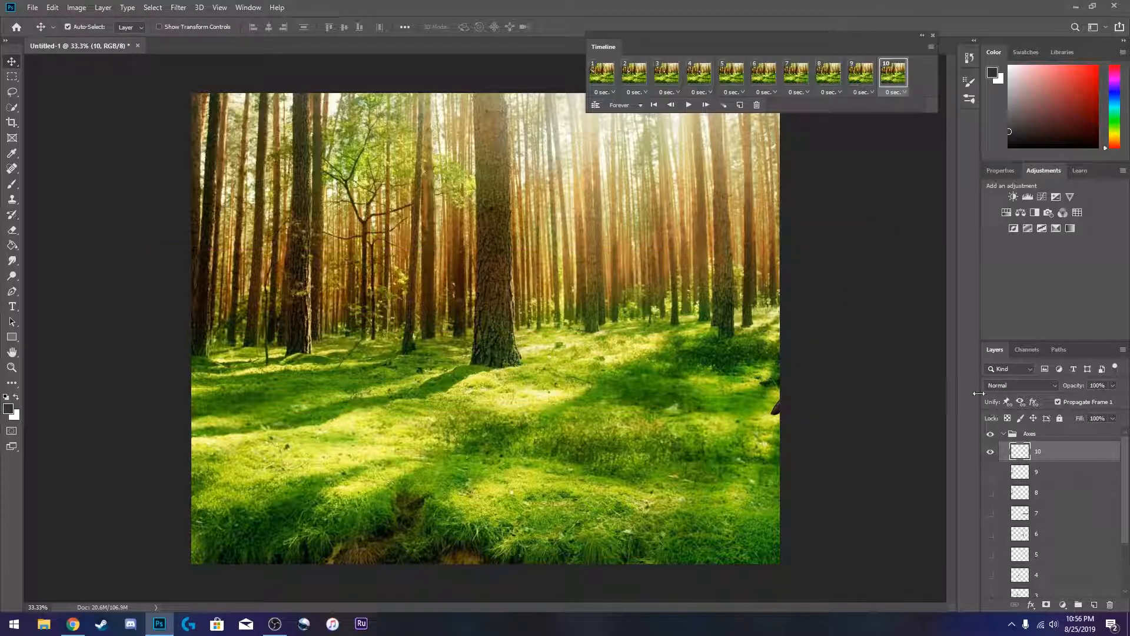
left_click(1004, 434)
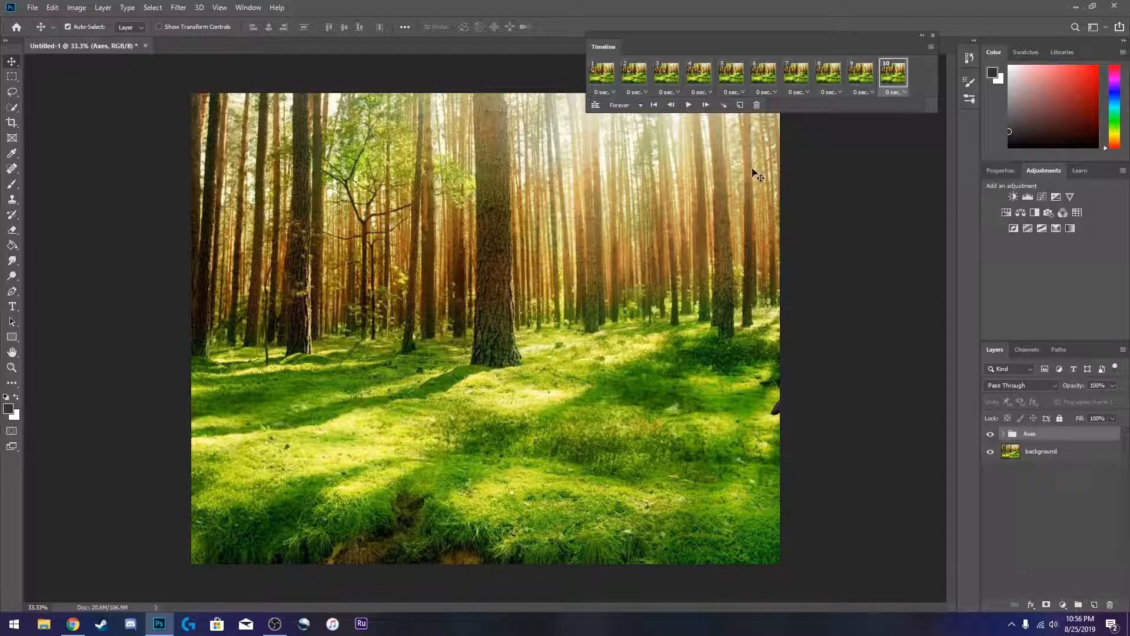
- Play the animation from the first frame to preview it, then stop playback
left_click(653, 104)
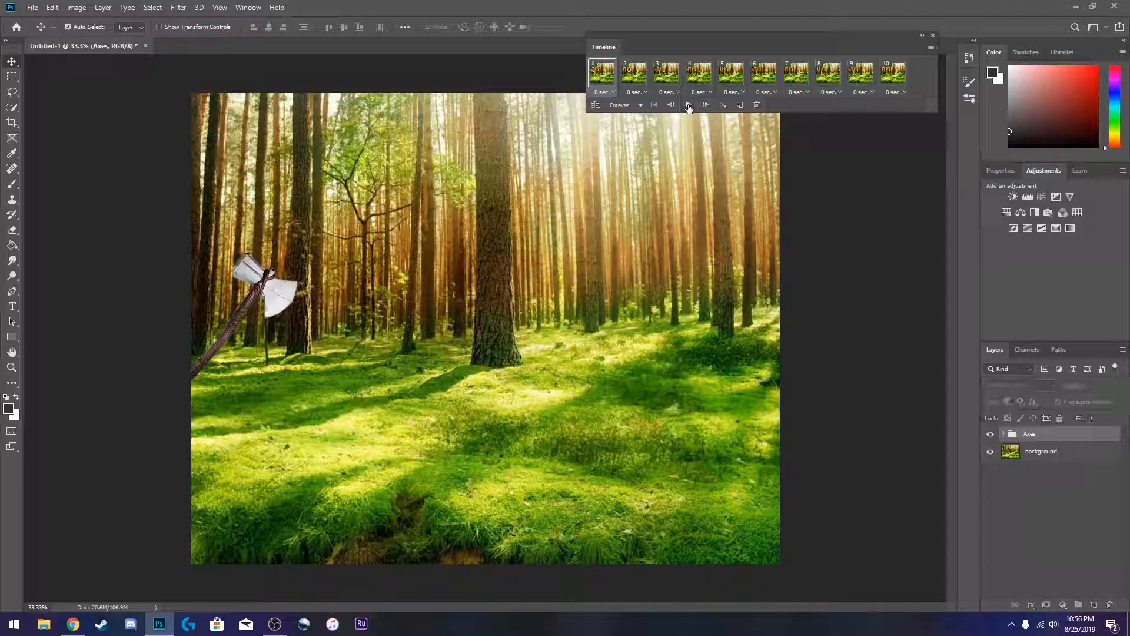
left_click(689, 105)
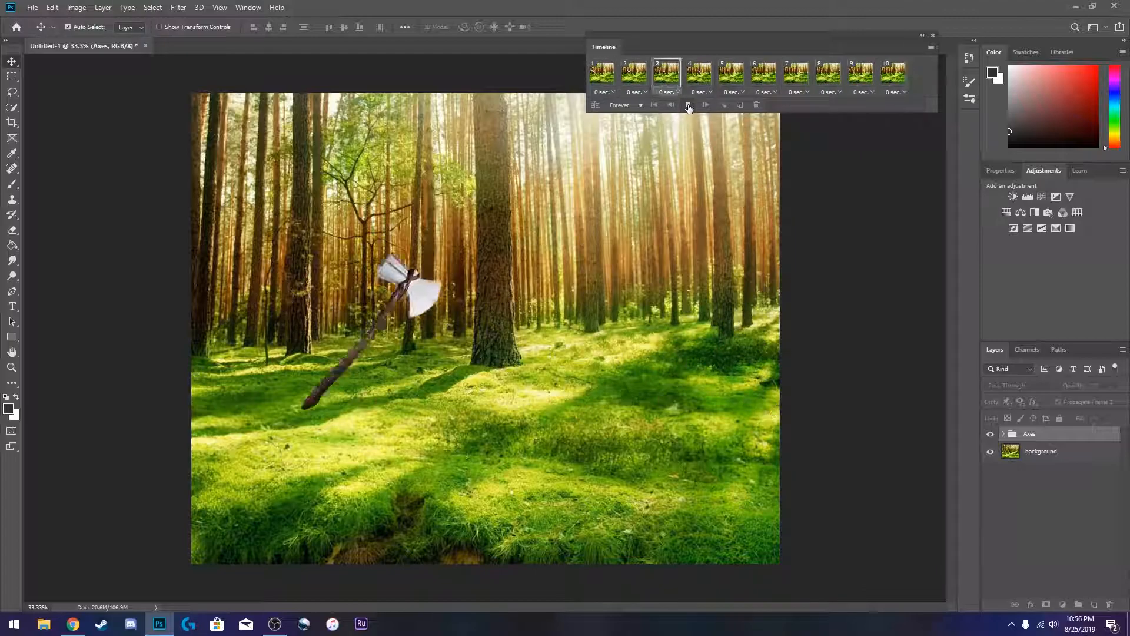
left_click(688, 105)
- Set the delay of every frame, from frame 1 to frame 10, to 0.1 seconds
left_click(610, 85)
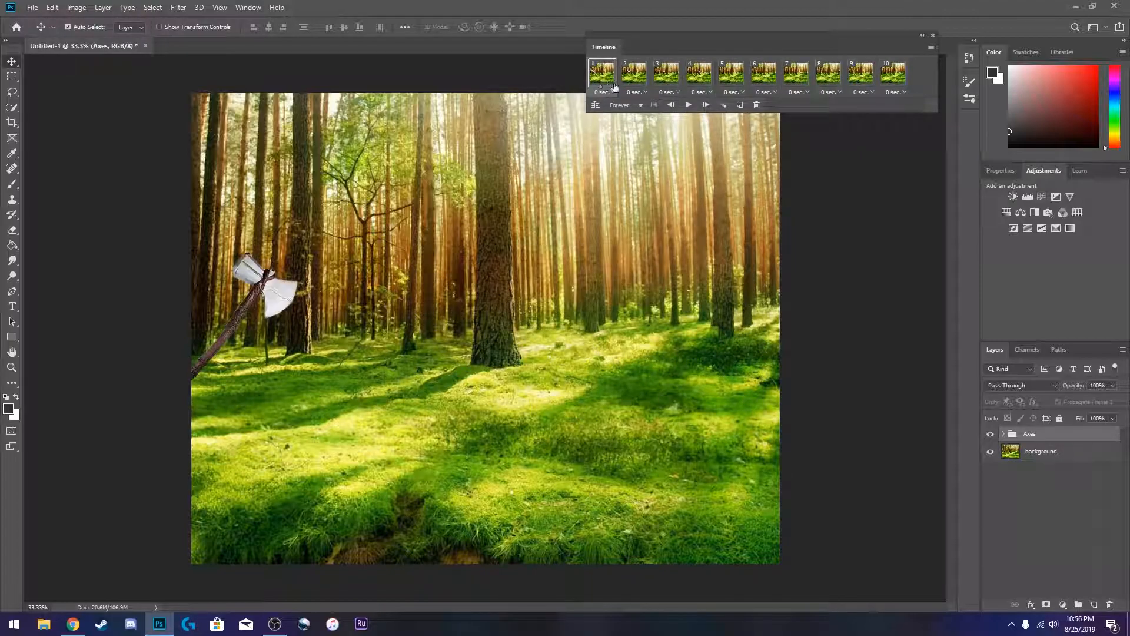
left_click(612, 93)
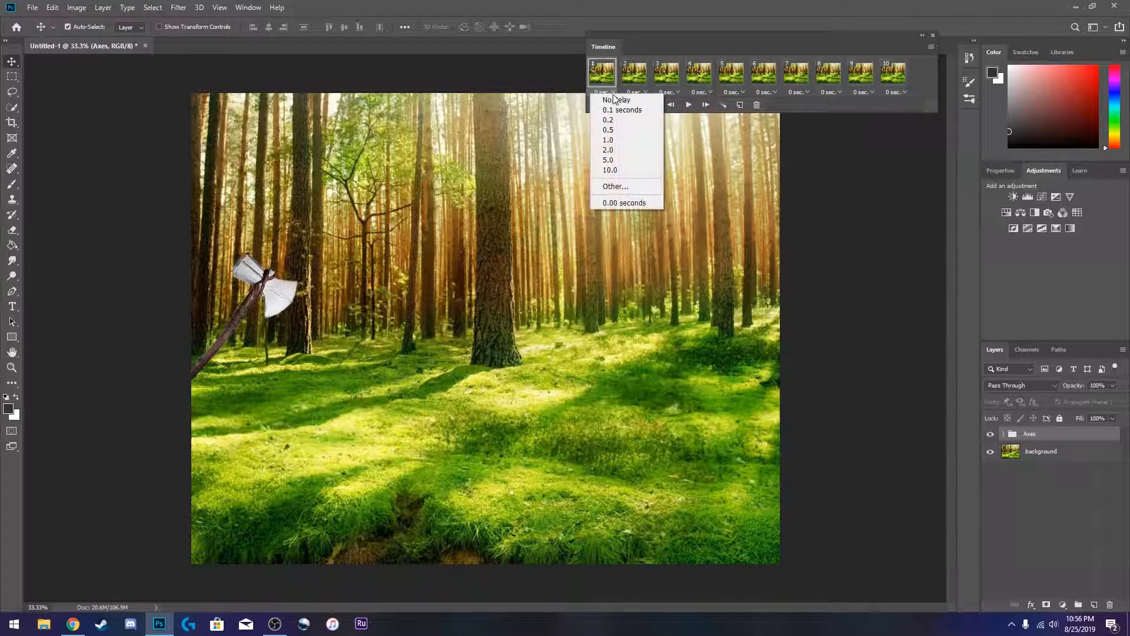
left_click(616, 108)
left_click(645, 92)
left_click(649, 108)
left_click(677, 93)
left_click(680, 109)
left_click(707, 93)
left_click(745, 108)
left_click(741, 92)
left_click(740, 108)
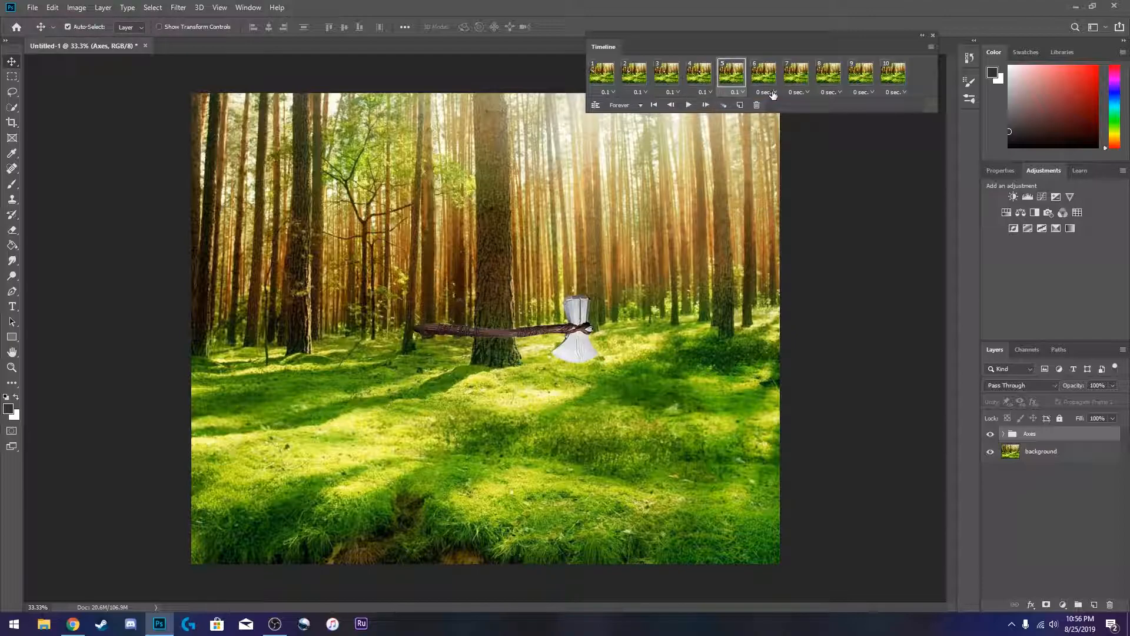
left_click(766, 93)
left_click(777, 108)
left_click(798, 93)
left_click(811, 109)
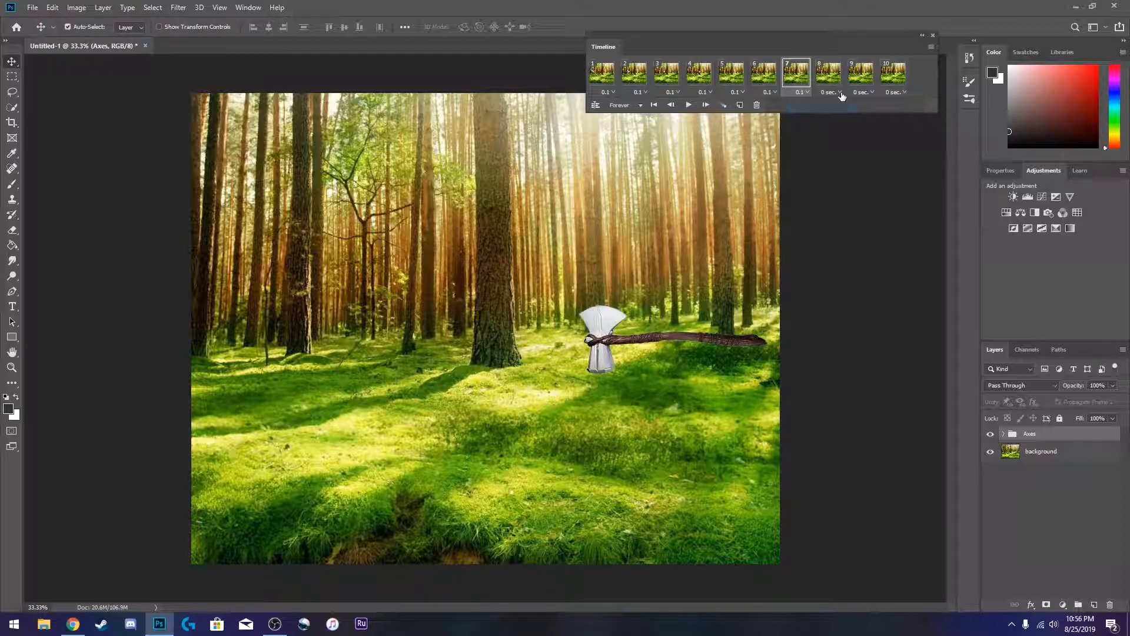
left_click(830, 92)
left_click(843, 110)
left_click(863, 93)
left_click(873, 110)
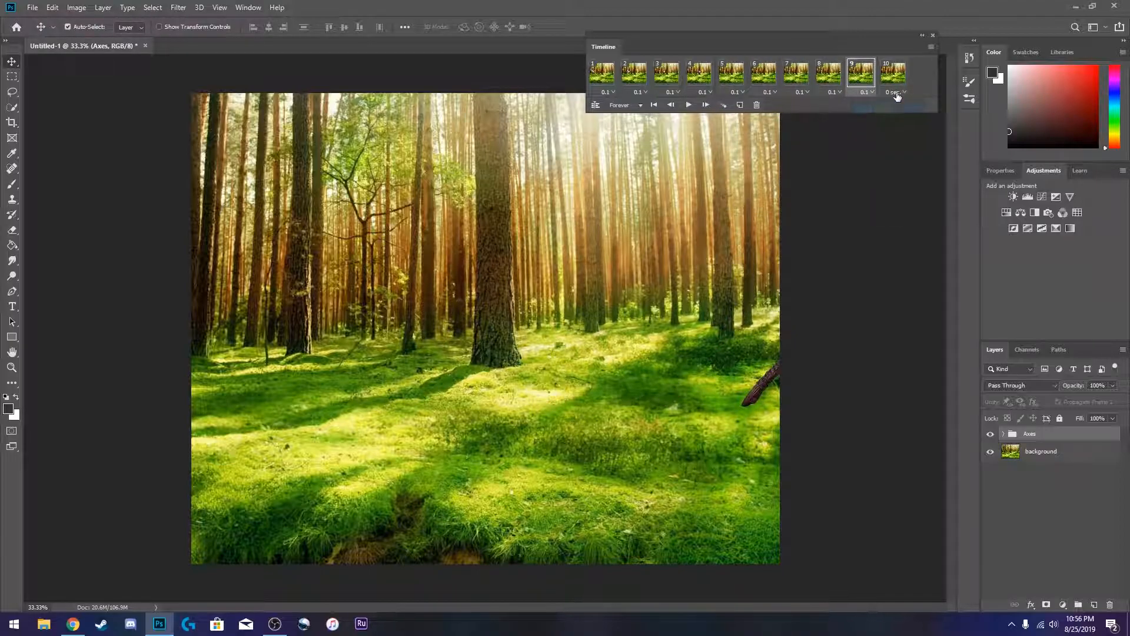
left_click(896, 92)
left_click(906, 111)
- Play the animation again to check the new frame timing, then stop it
left_click(689, 104)
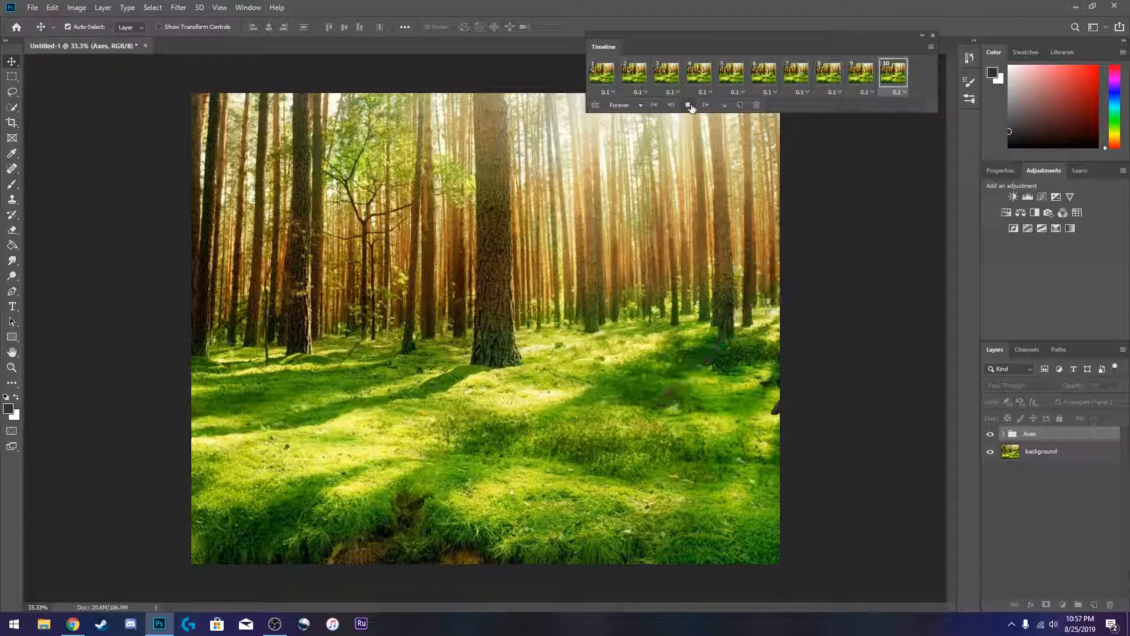
left_click(690, 106)
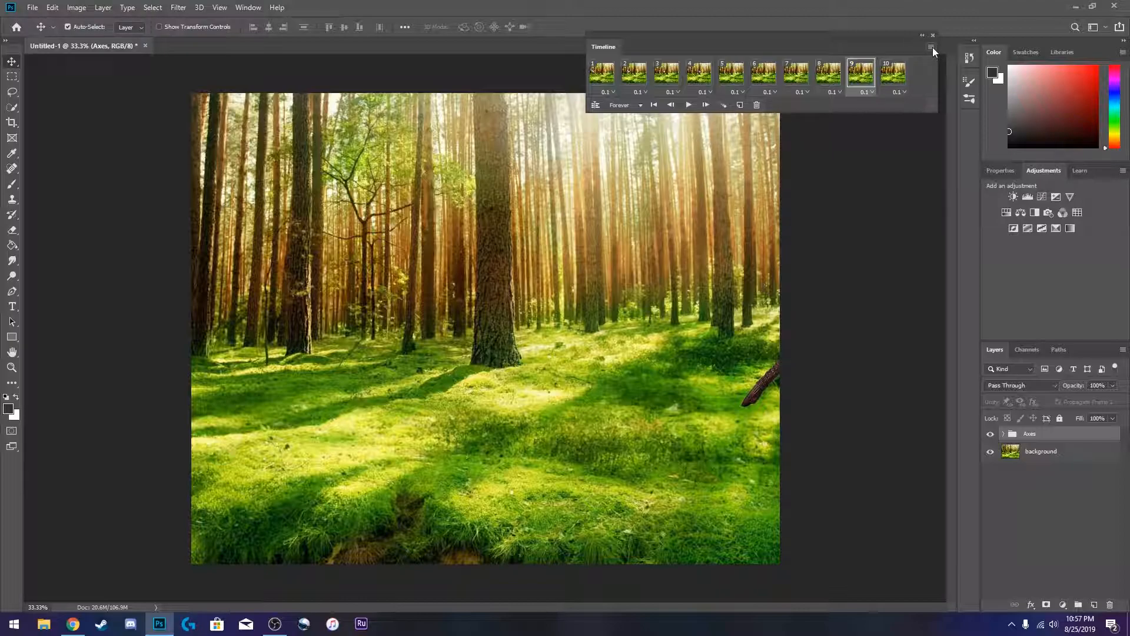
- Export the animation with Save for Web (Legacy) as a looping GIF named Untitled-1.gif in the YouTube Videos folder
left_click(34, 7)
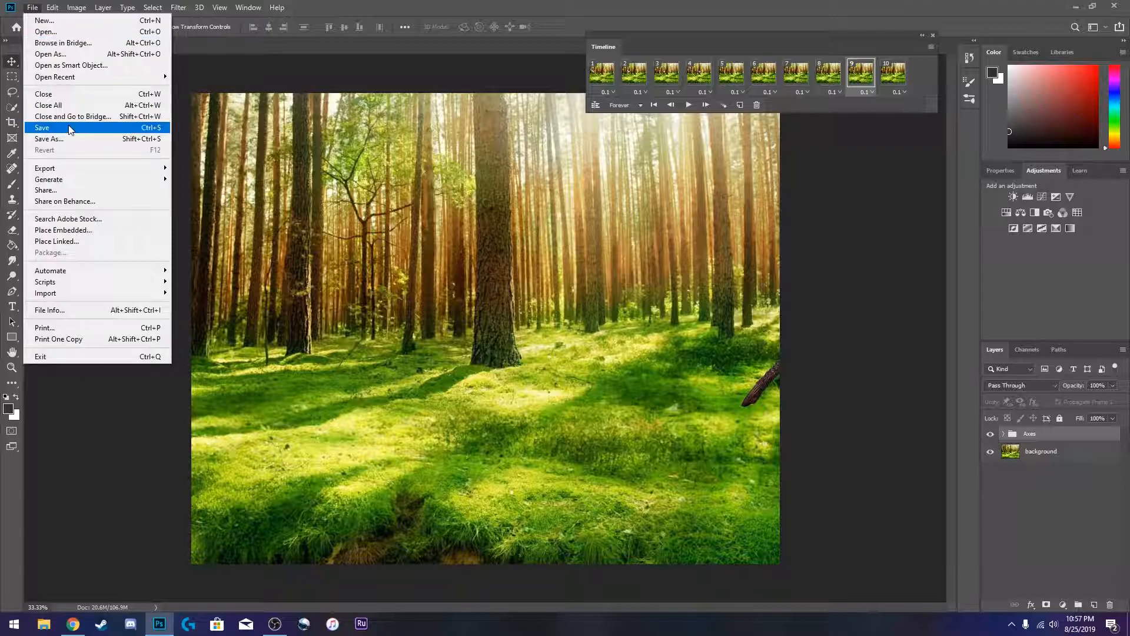
mouse_move(79, 171)
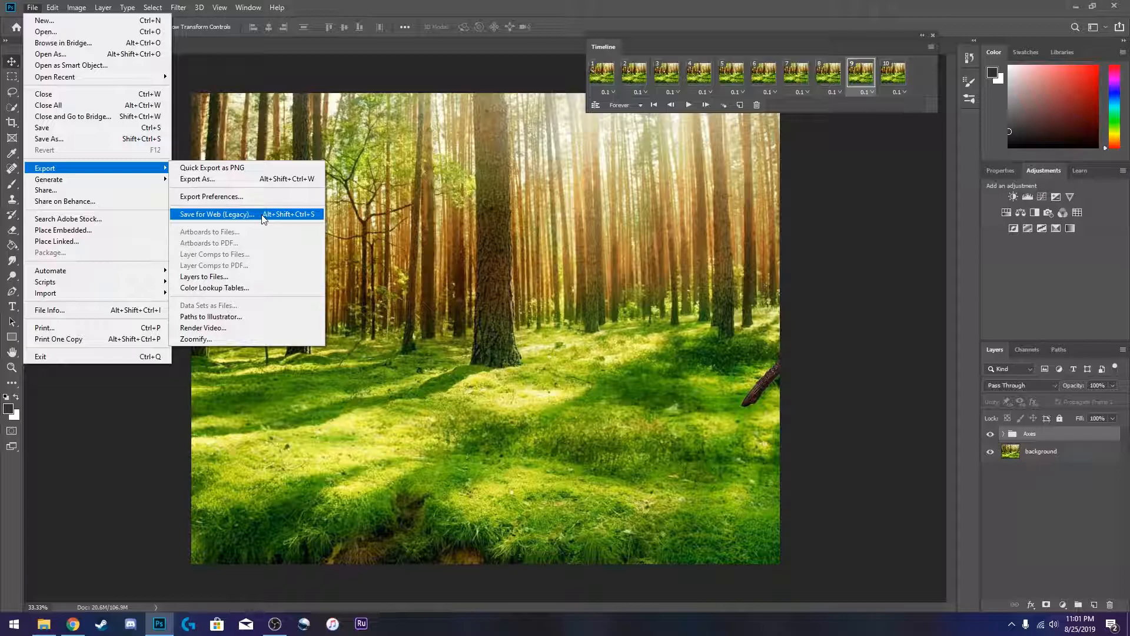
left_click(262, 215)
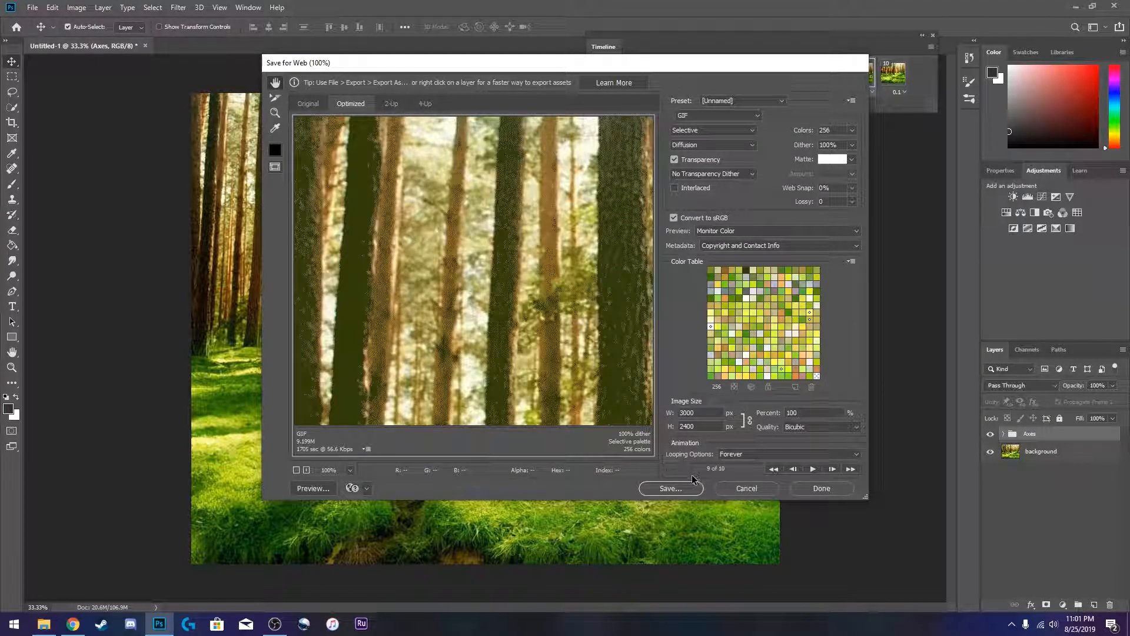
left_click(687, 489)
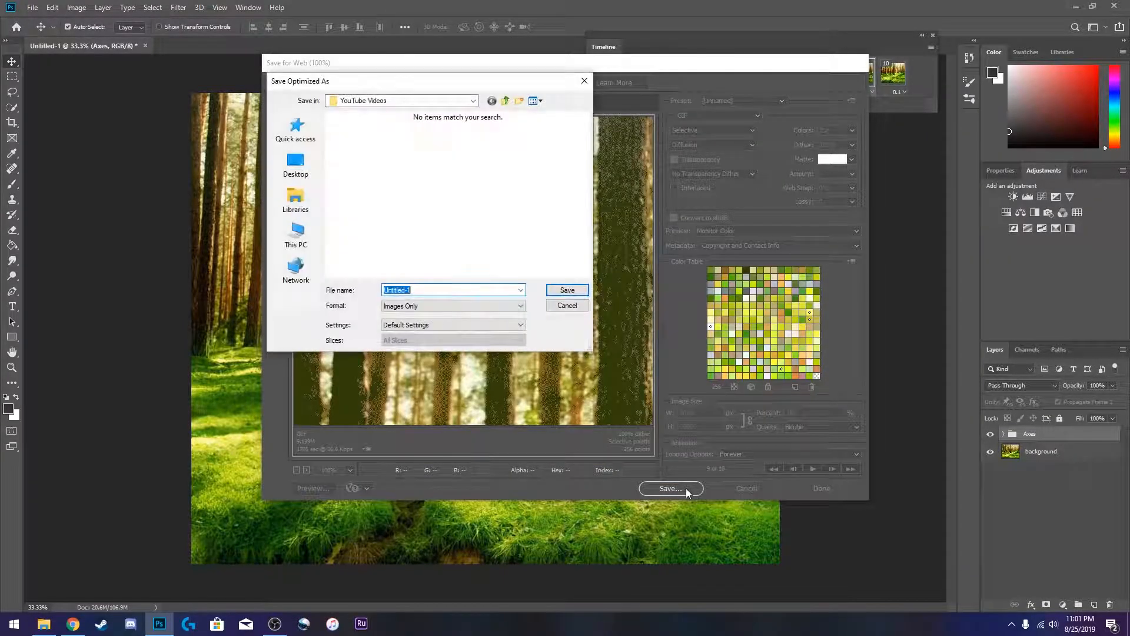
left_click(296, 232)
scroll(439, 234, "down", 2)
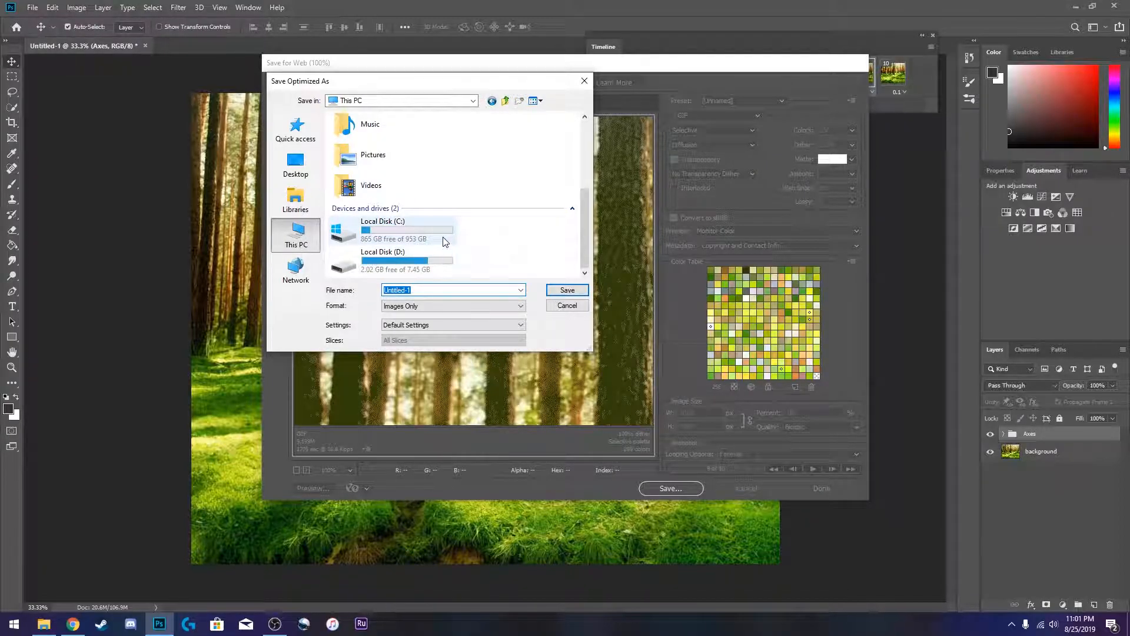
double_click(445, 239)
double_click(391, 186)
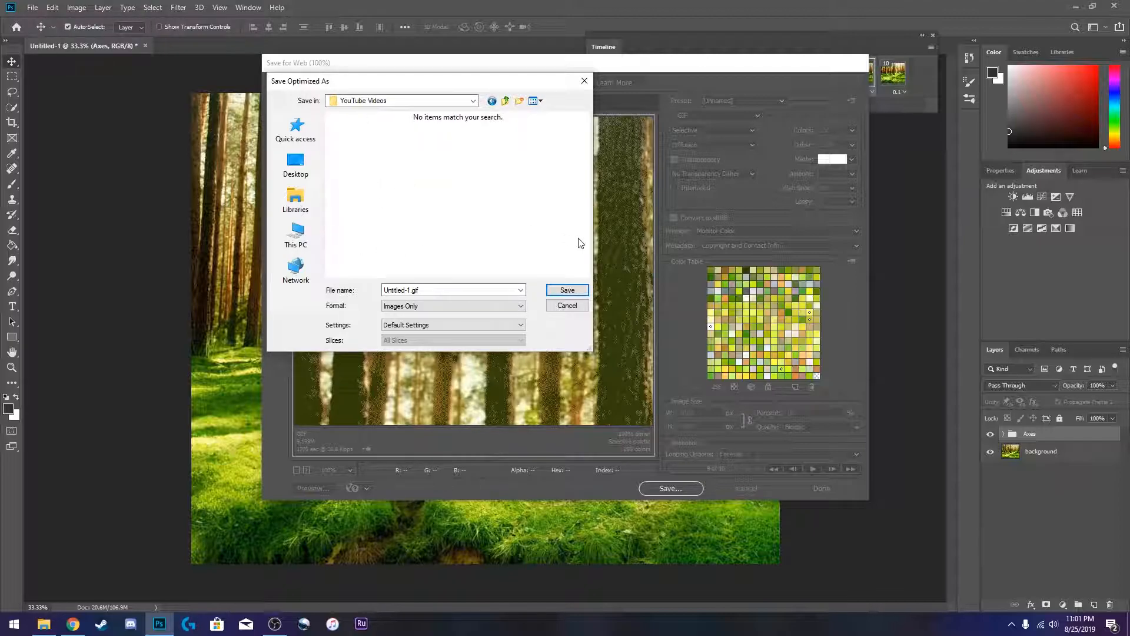
left_click(560, 290)
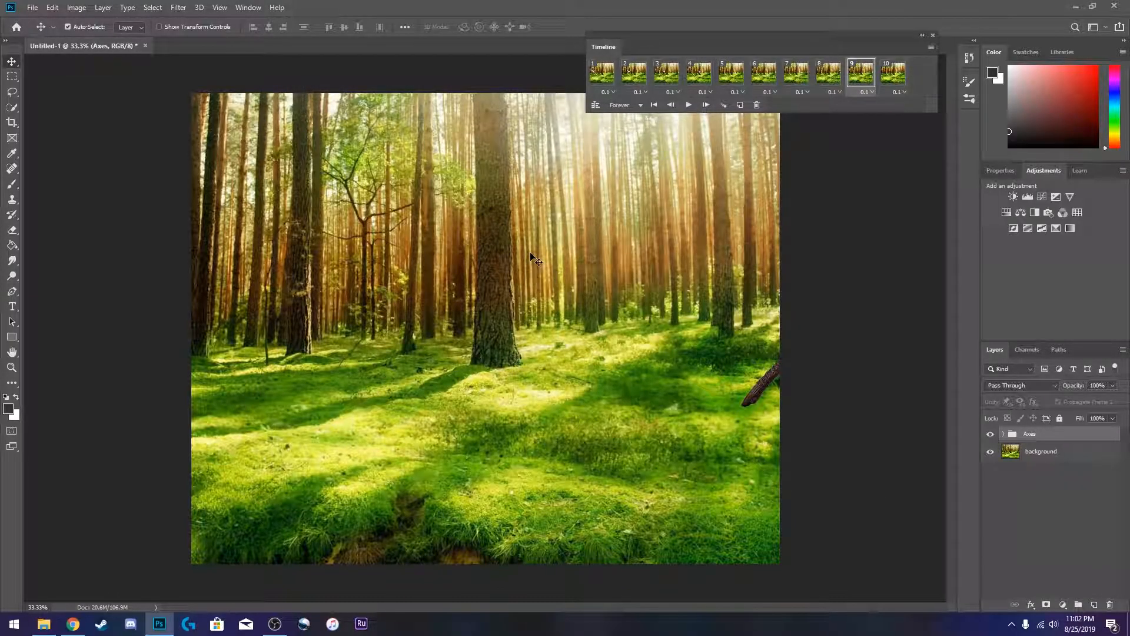
- Switch to File Explorer and open the saved GIF to view the animation
left_click(53, 627)
double_click(411, 319)
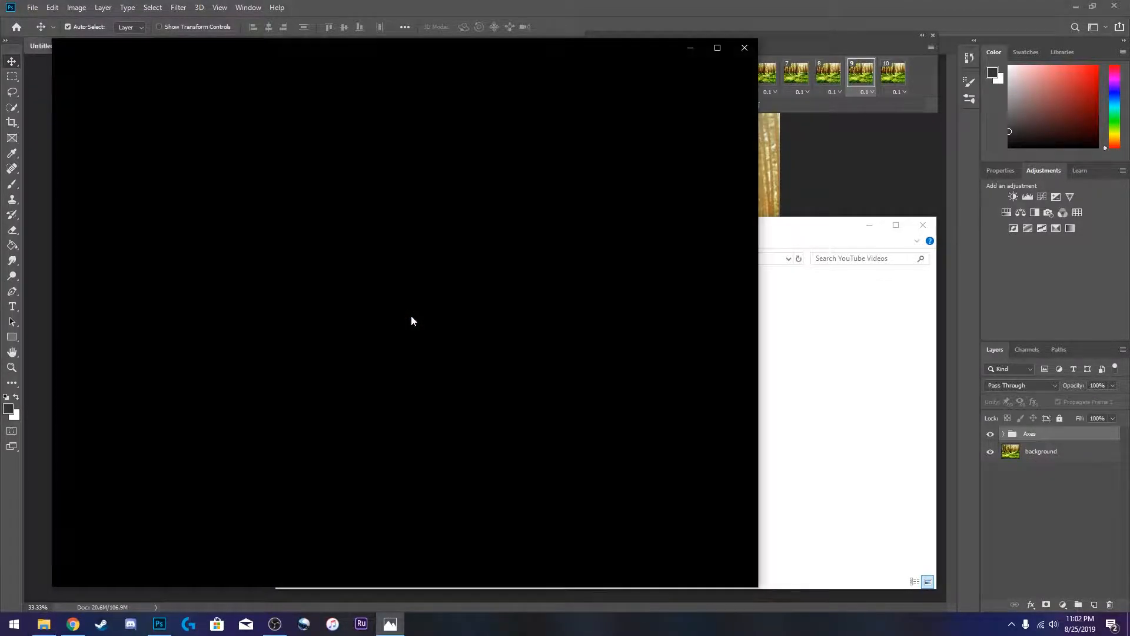